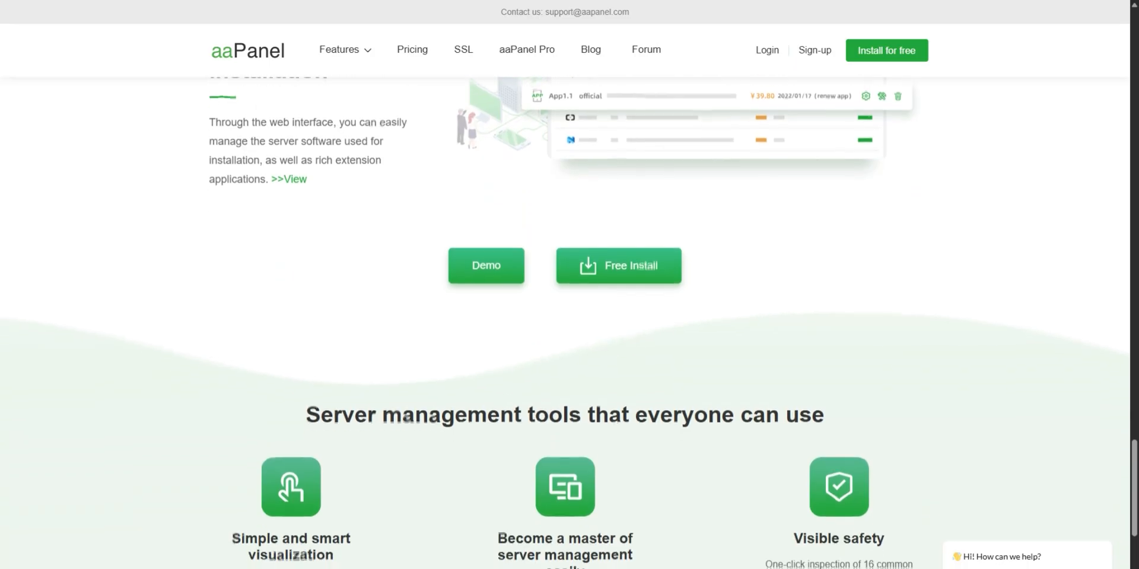
scroll(565, 277, "down", 3)
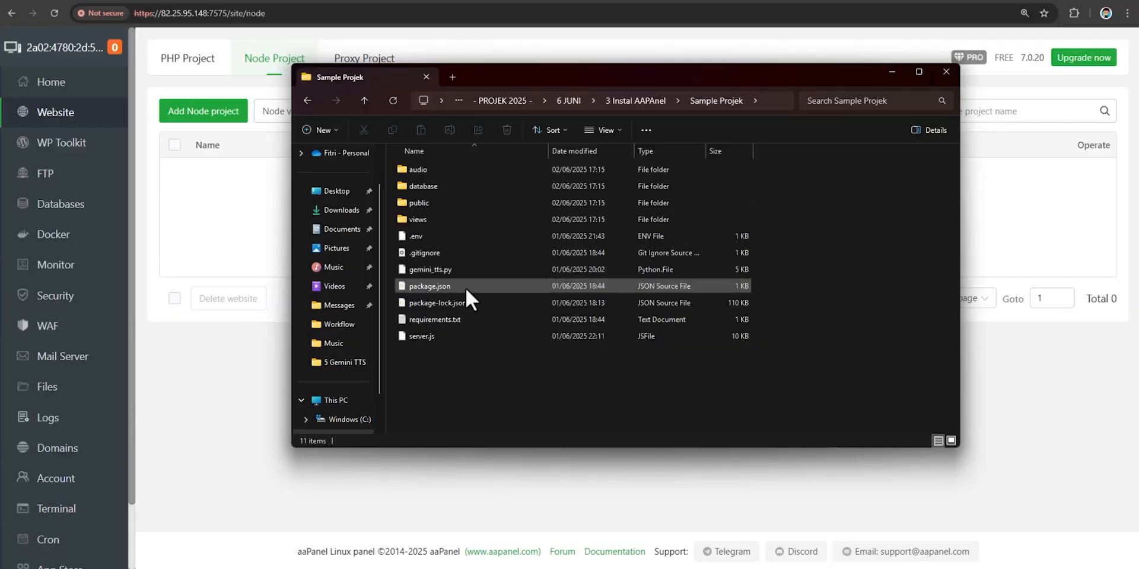
- Add Node project UcapIn with path /www/wwwroot/UcapIn on port 3000 and confirm it
left_click(229, 144)
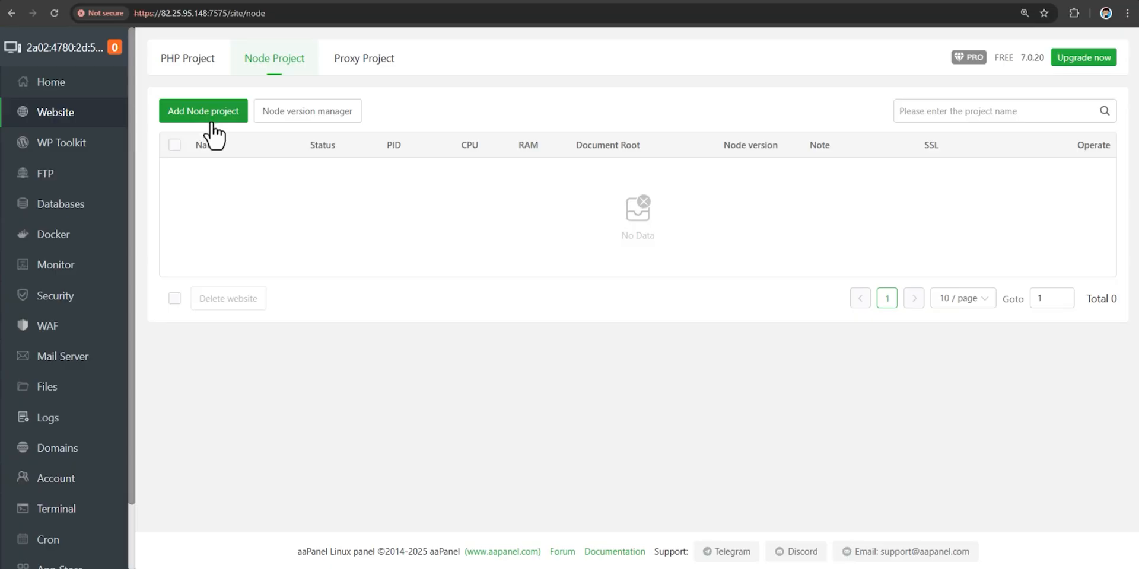
left_click(212, 123)
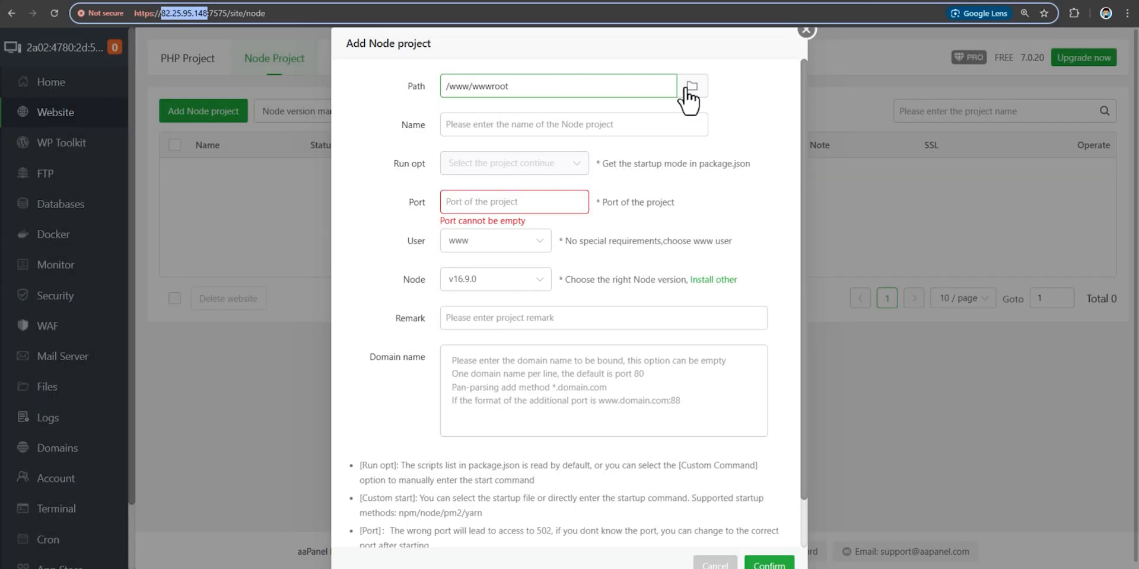
left_click(689, 89)
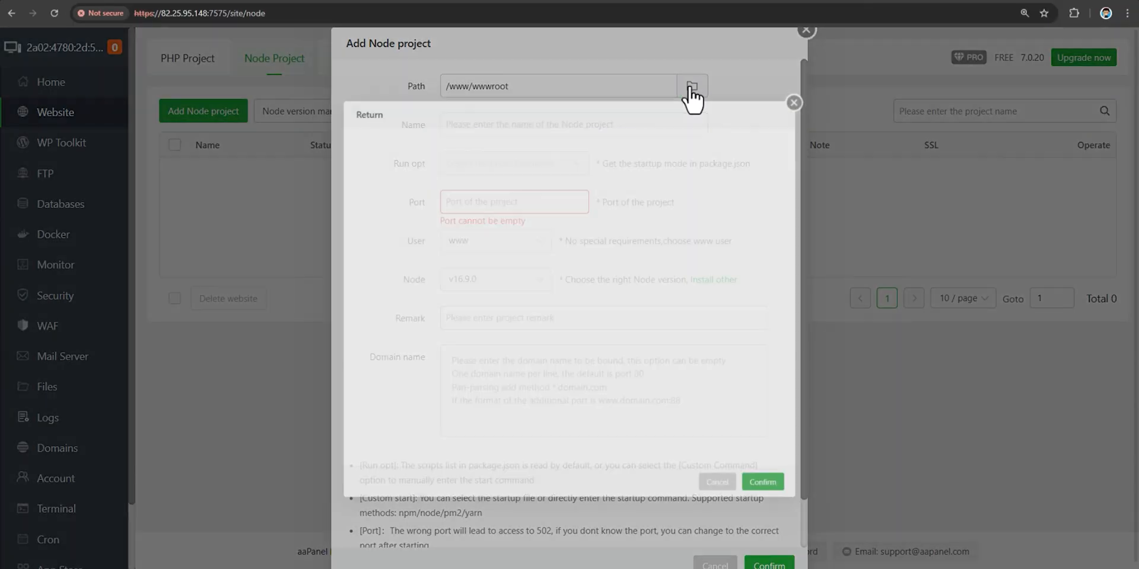
left_click(469, 173)
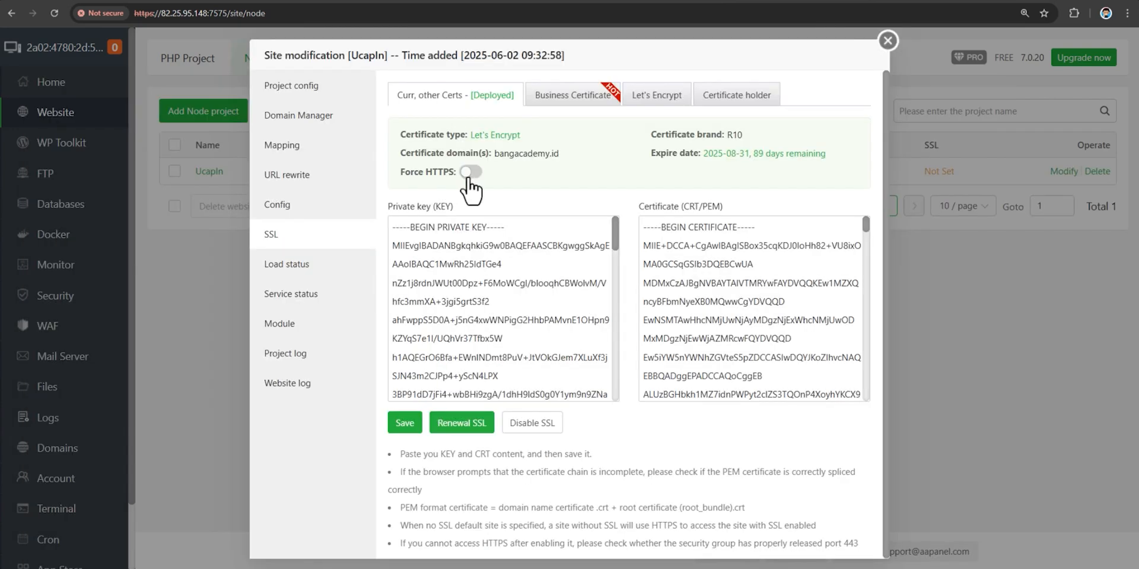
left_click(470, 172)
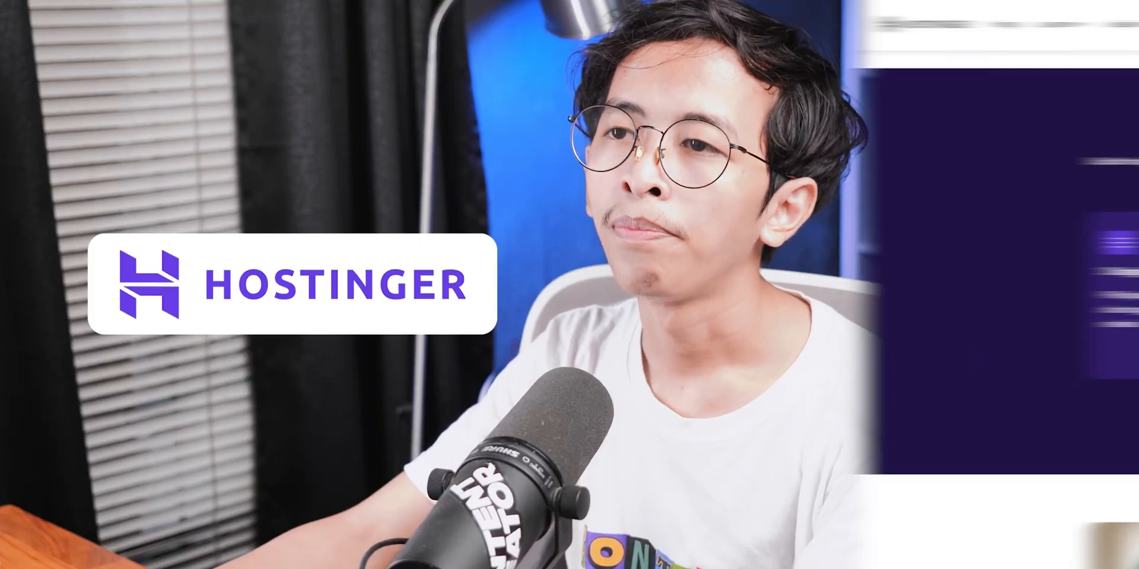
scroll(568, 242, "down", 3)
scroll(568, 285, "down", 3)
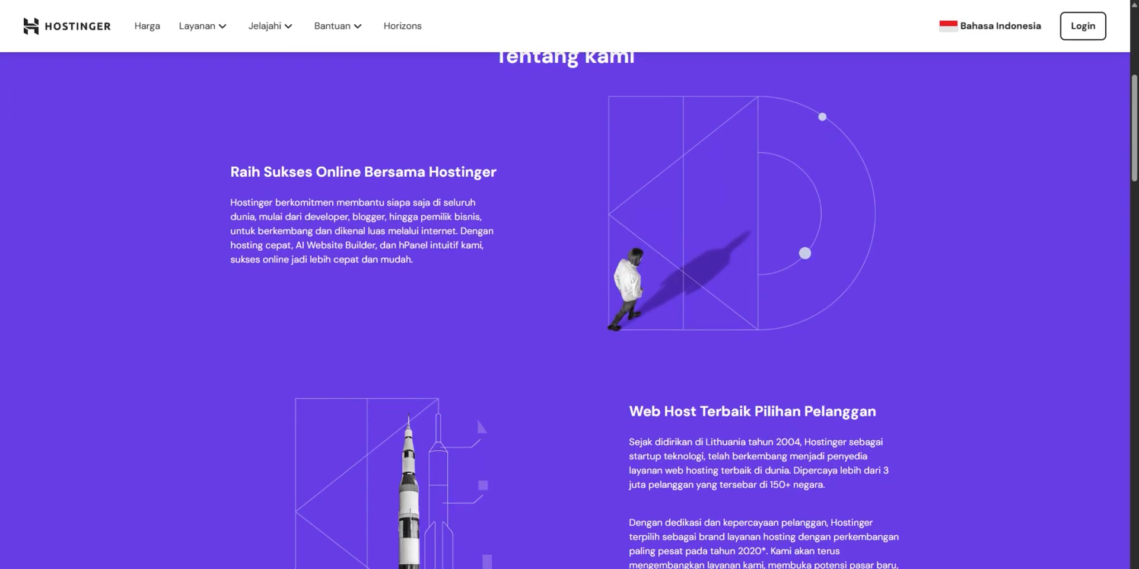
scroll(567, 309, "down", 5)
scroll(568, 308, "down", 4)
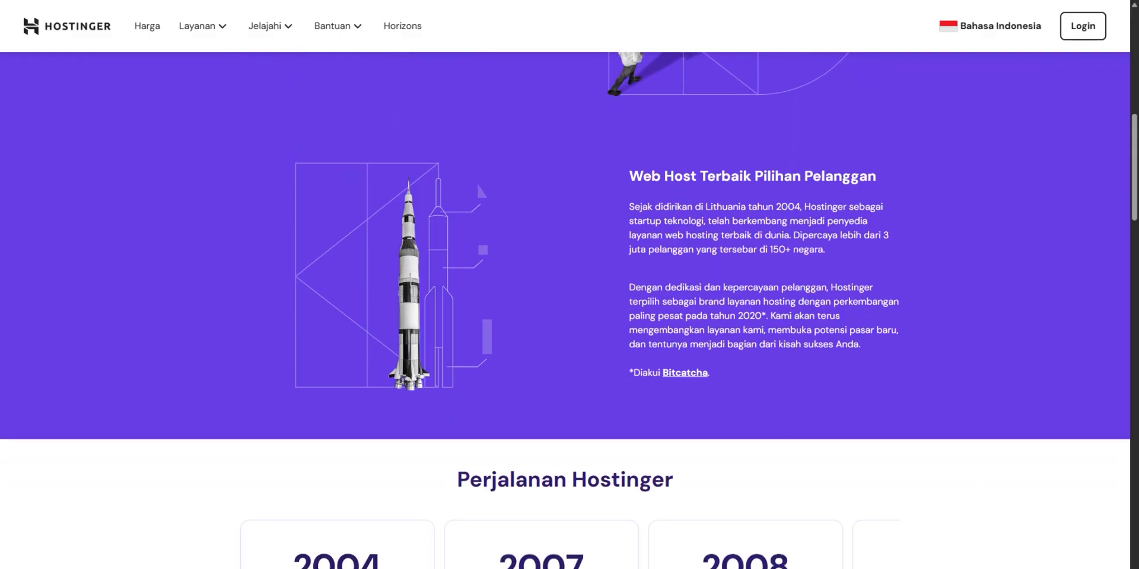
scroll(568, 308, "down", 4)
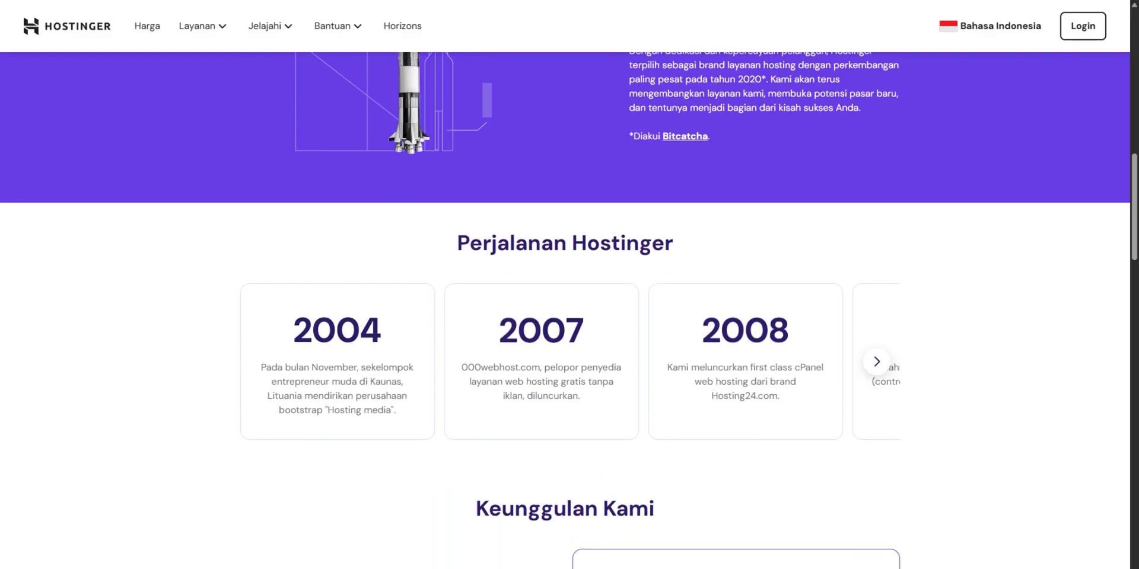
scroll(567, 308, "down", 1)
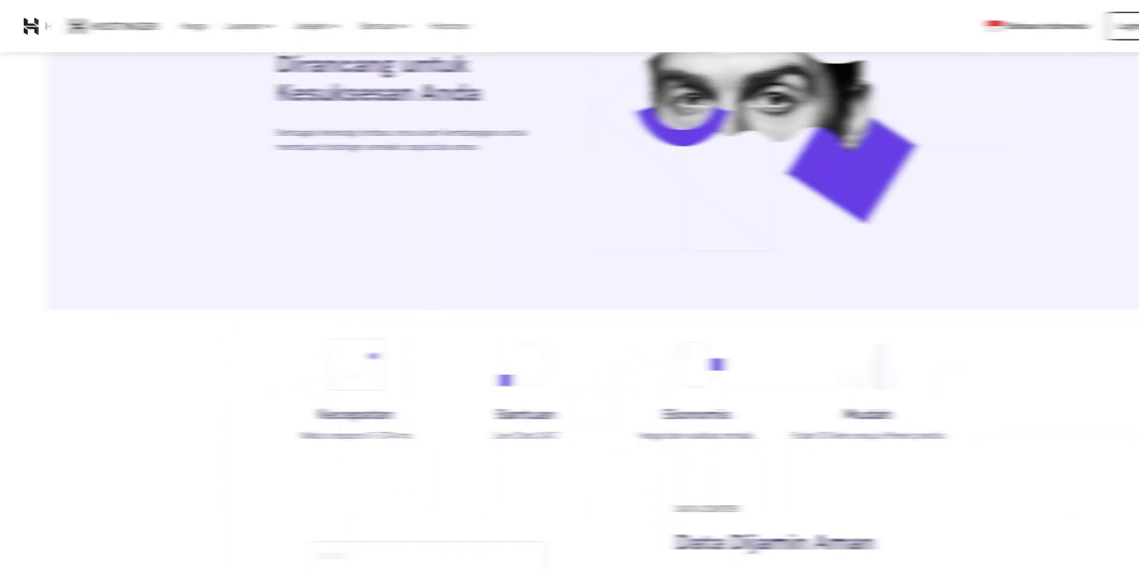
scroll(568, 308, "down", 2)
scroll(567, 308, "down", 4)
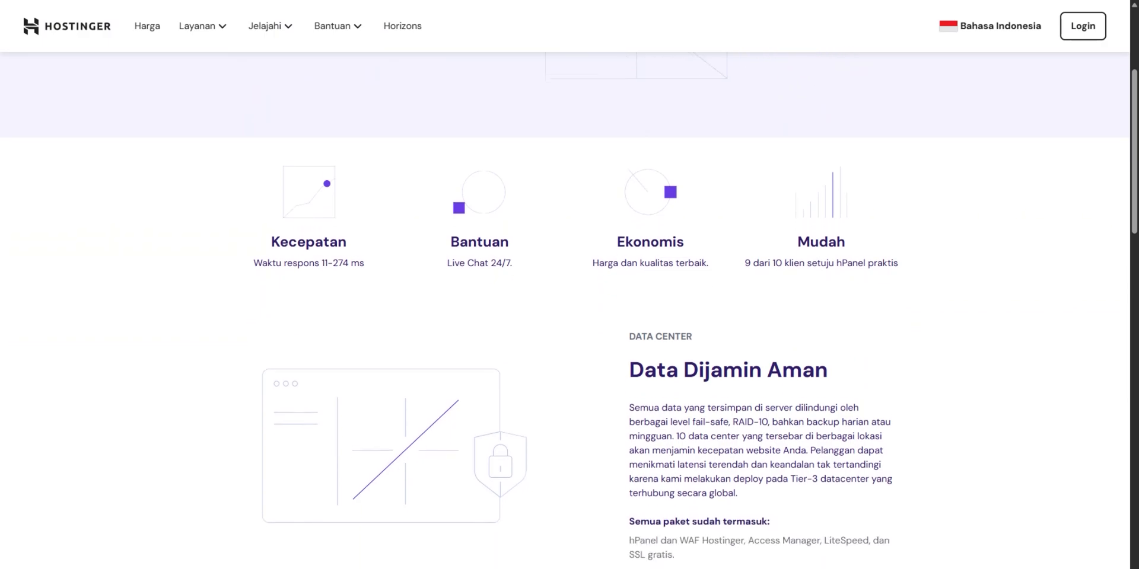
scroll(567, 309, "down", 4)
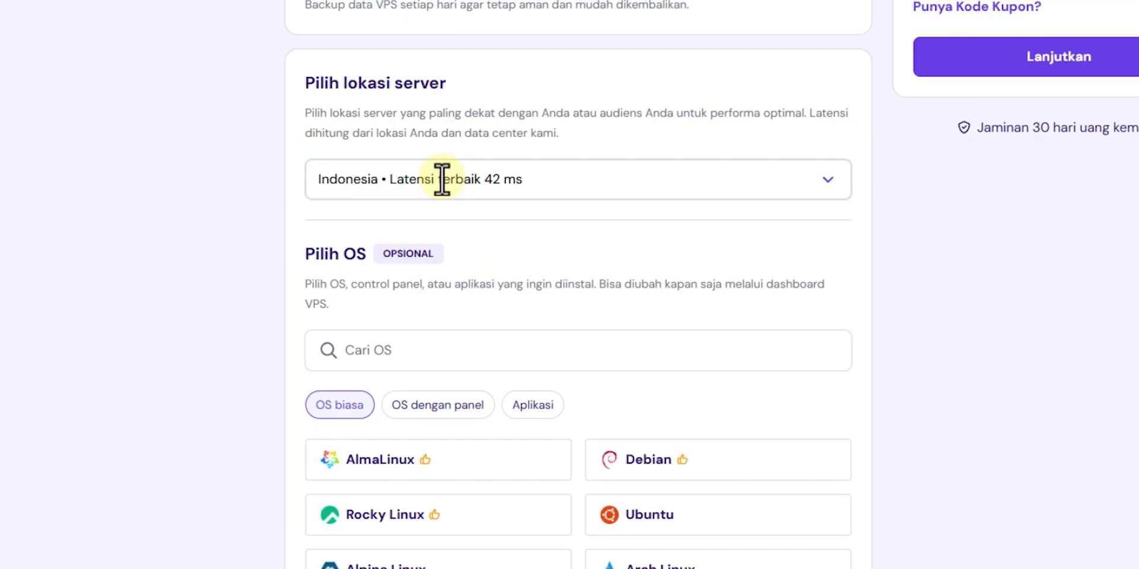
left_click(442, 179)
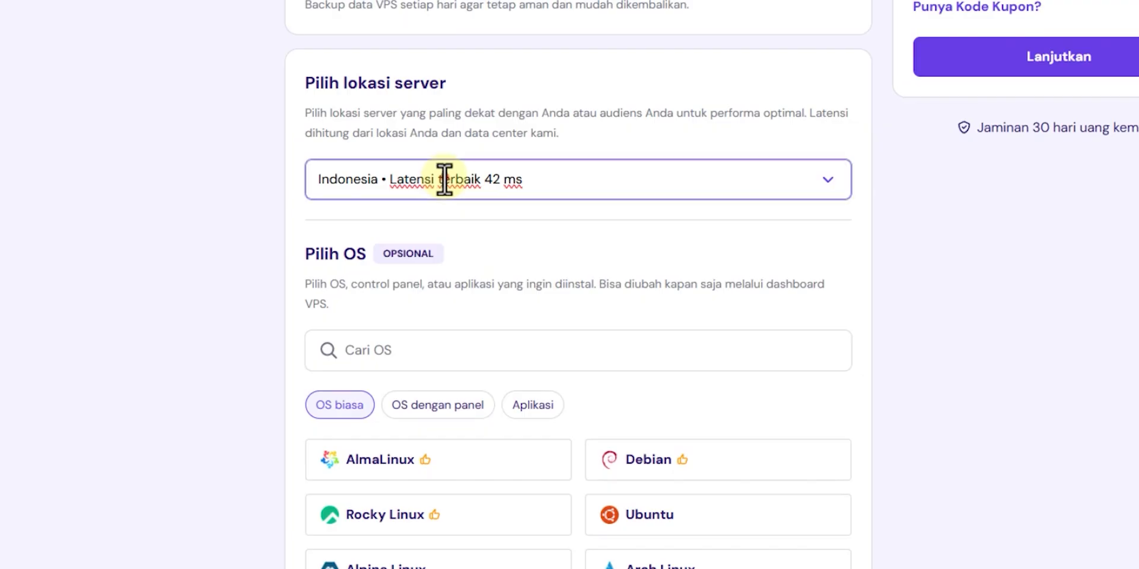
scroll(516, 338, "down", 5)
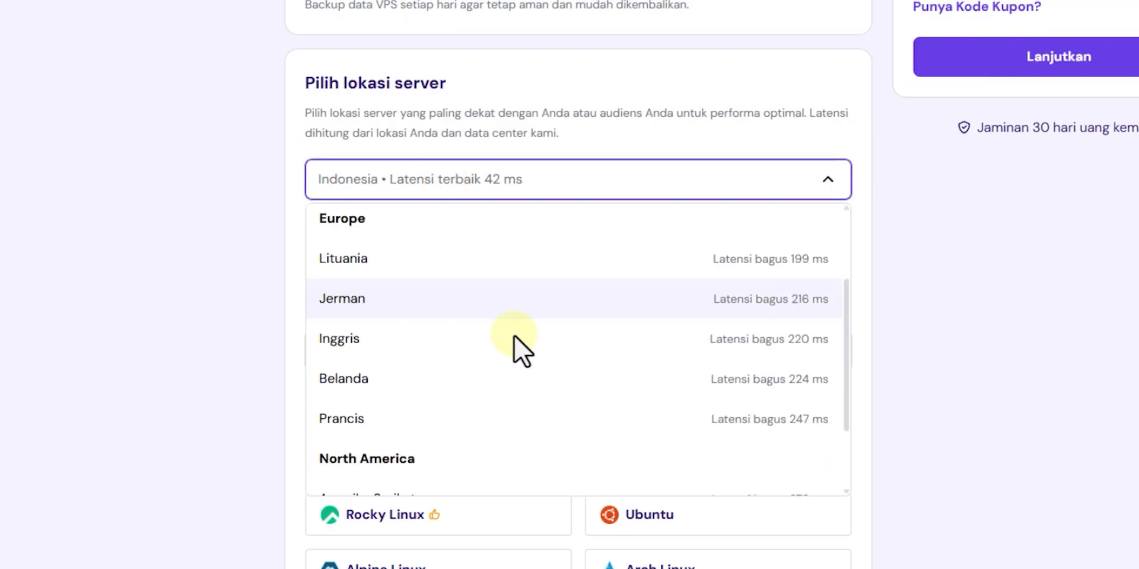
scroll(478, 407, "up", 5)
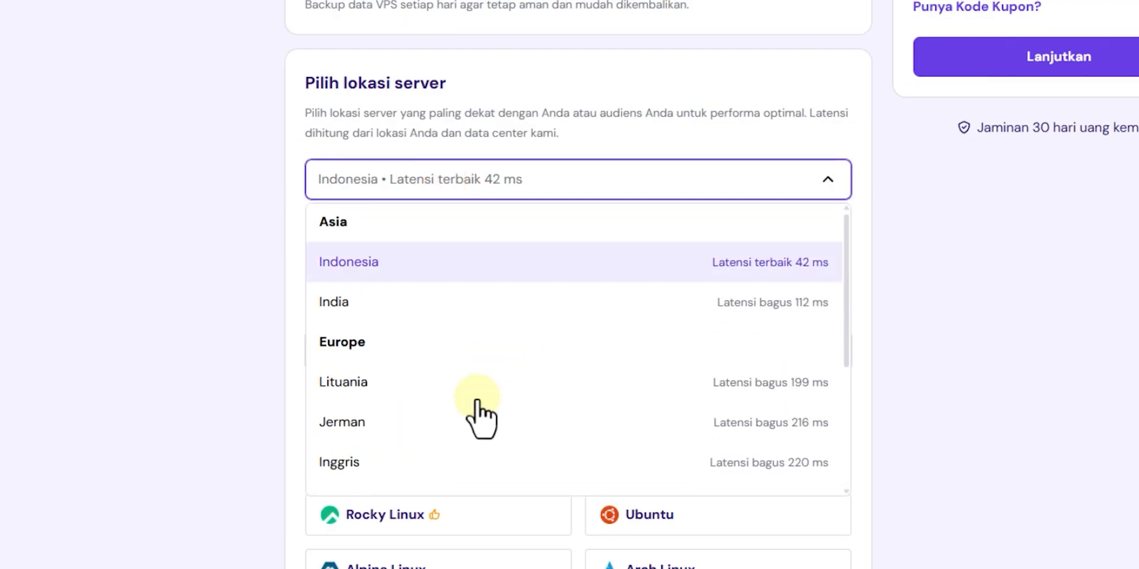
left_click(389, 271)
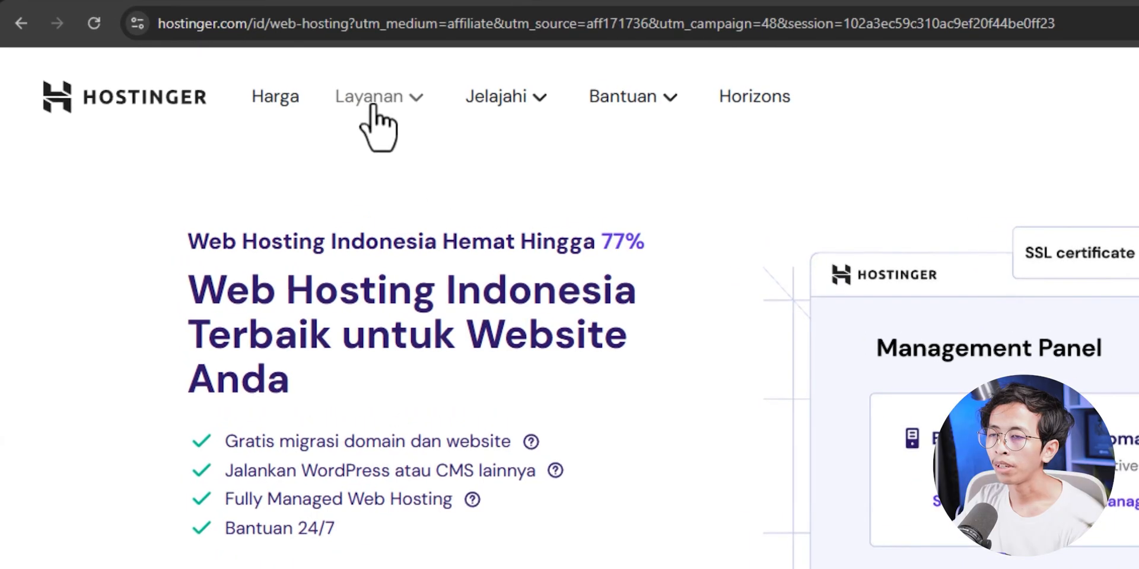
- Go to Hostinger's VPS Hosting page and bring the KVM 1–8 pricing cards into view
left_click(392, 103)
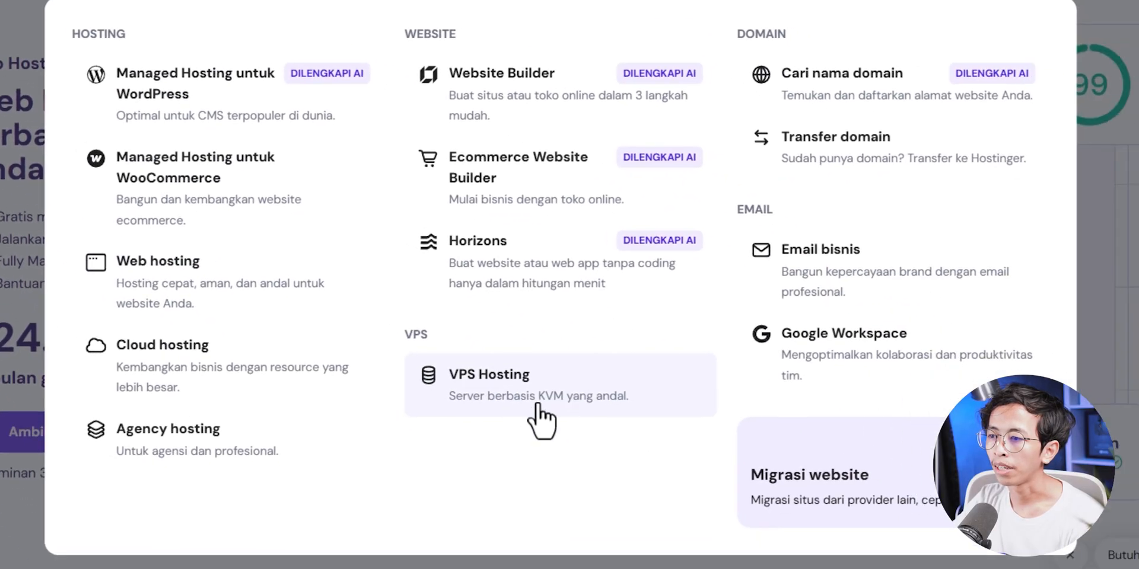
left_click(662, 408)
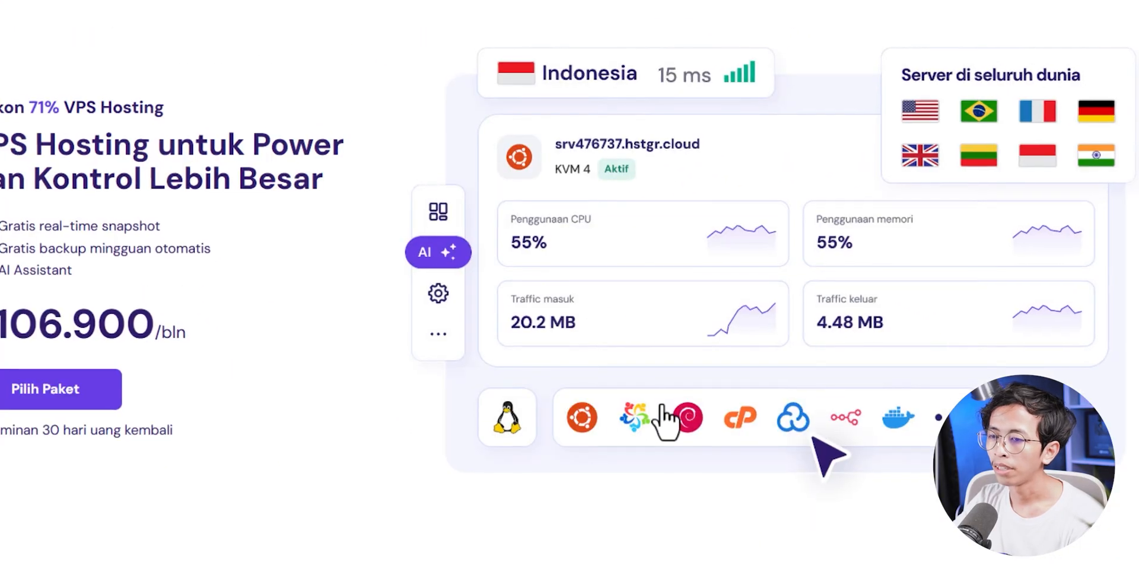
scroll(611, 240, "down", 5)
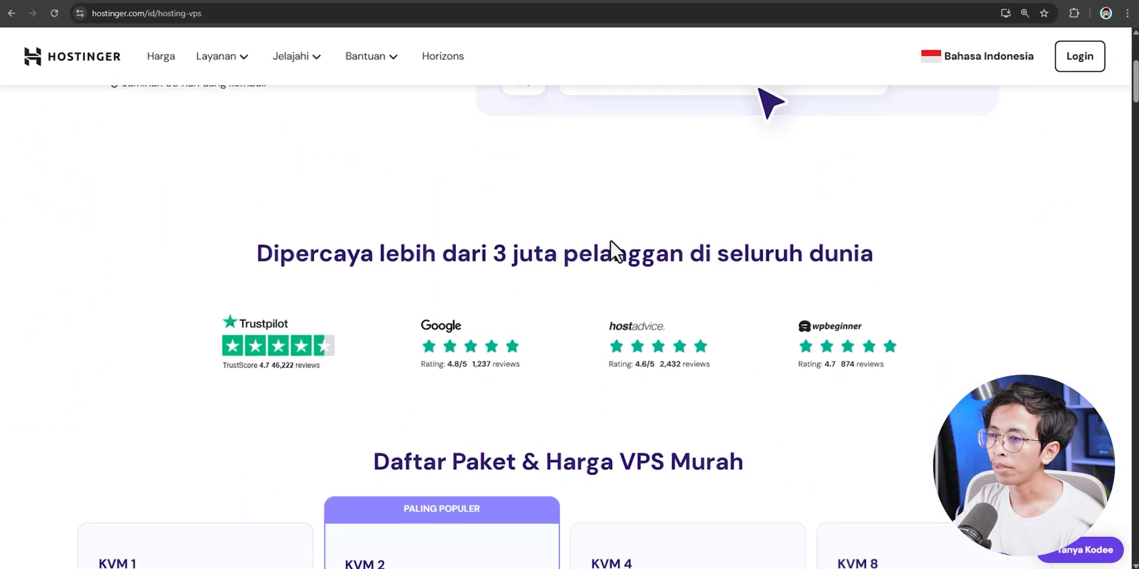
scroll(610, 239, "down", 5)
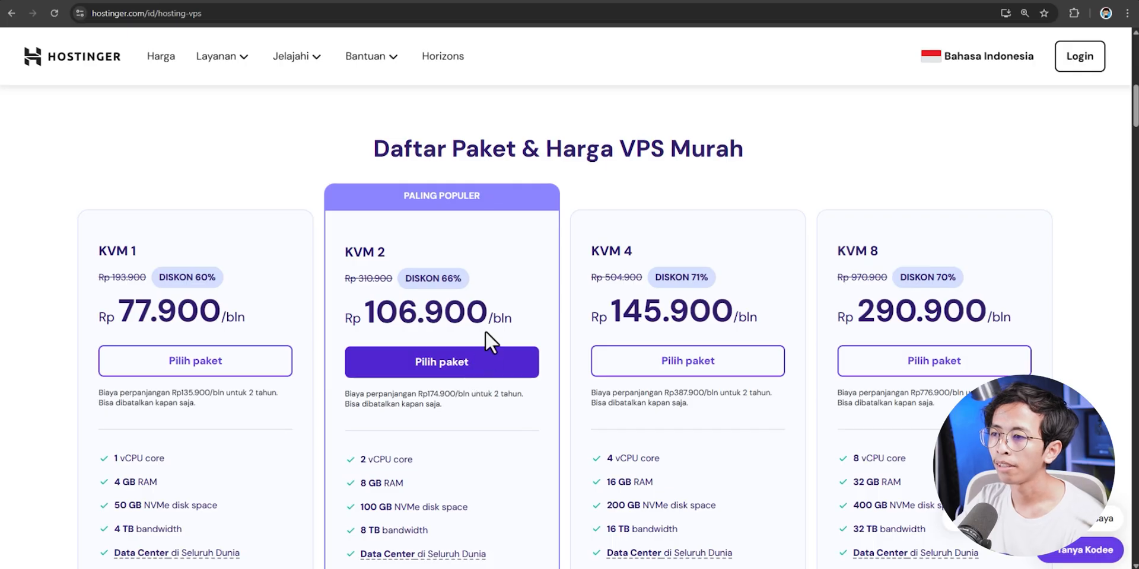
- Choose the KVM 2 plan on a 12-month term, leaving daily automatic backup off
left_click(484, 354)
left_click(336, 233)
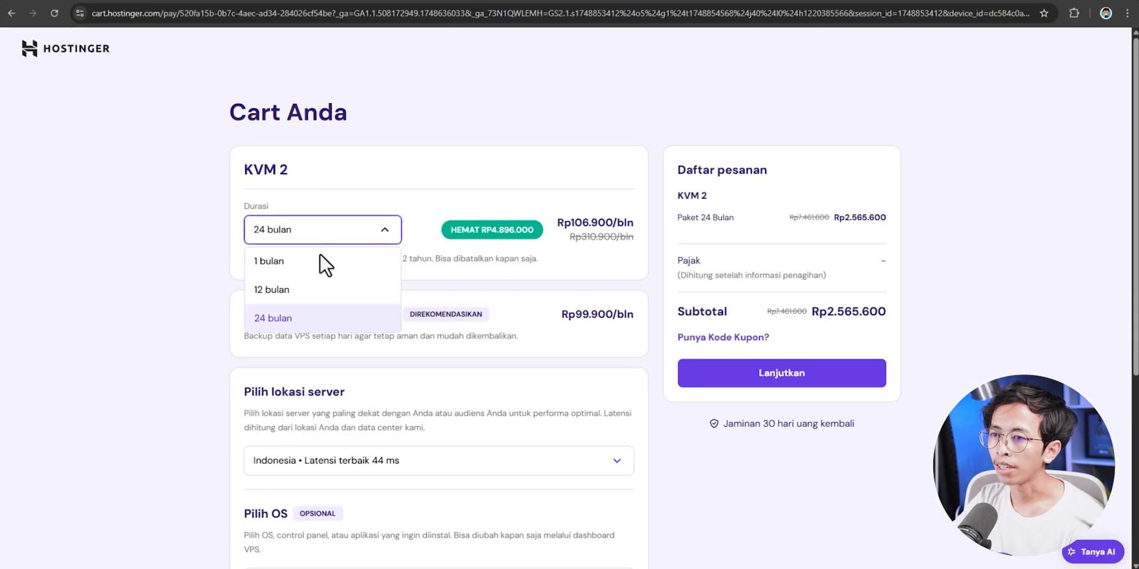
left_click(298, 291)
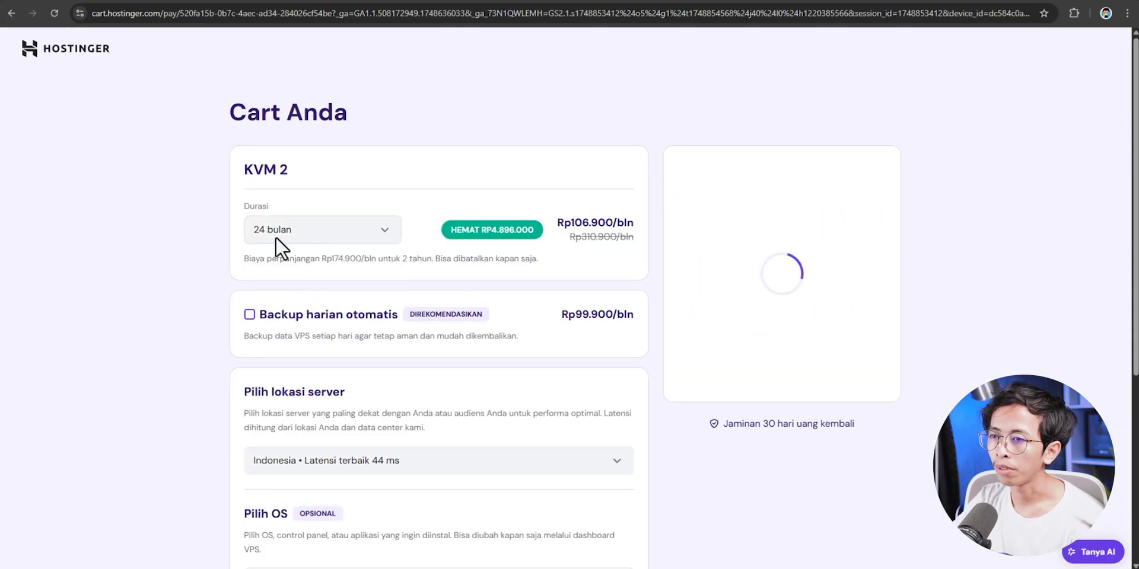
left_click(250, 315)
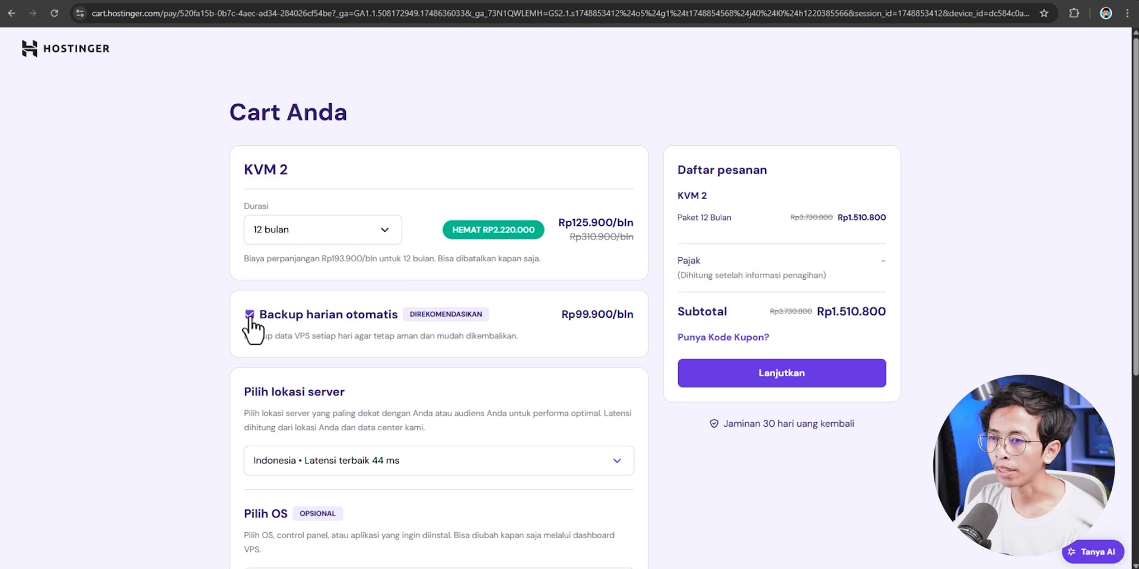
left_click(249, 315)
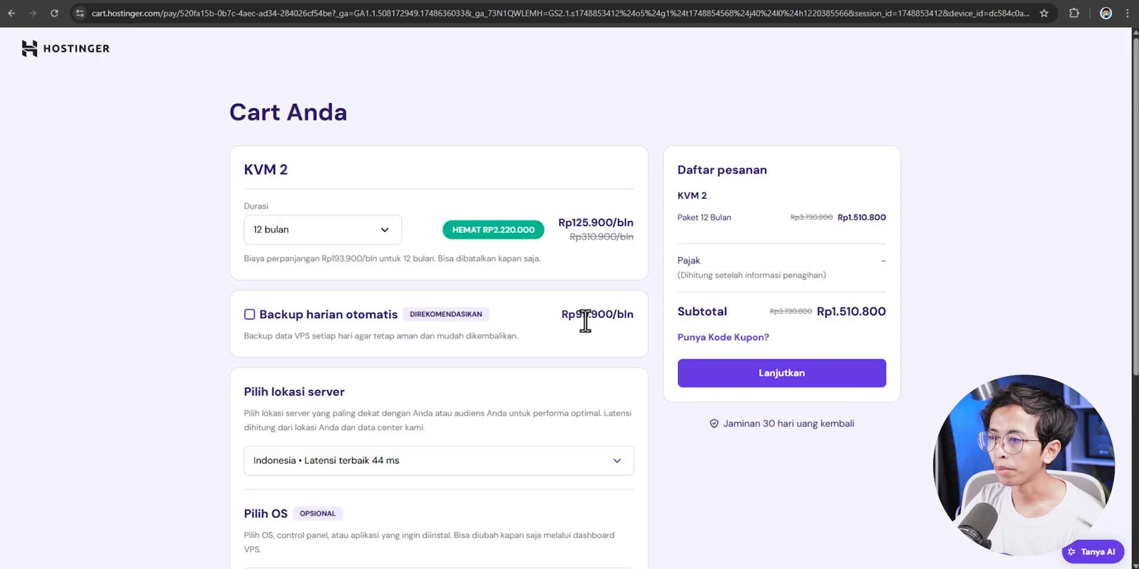
scroll(293, 325, "down", 4)
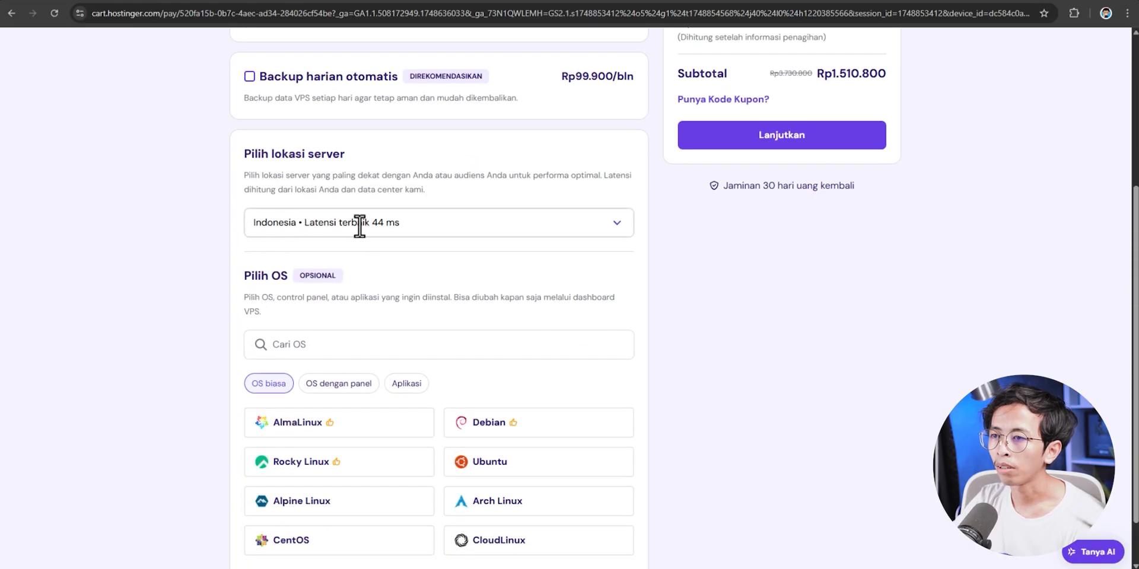
- Keep Indonesia as the VPS server location
left_click(360, 226)
scroll(450, 323, "down", 3)
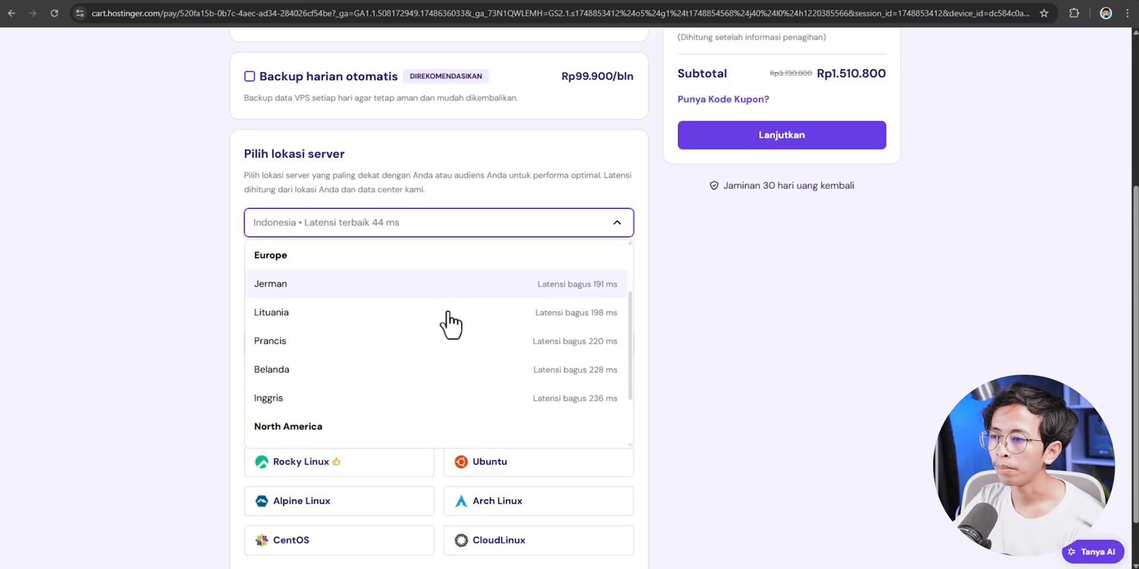
scroll(308, 362, "up", 3)
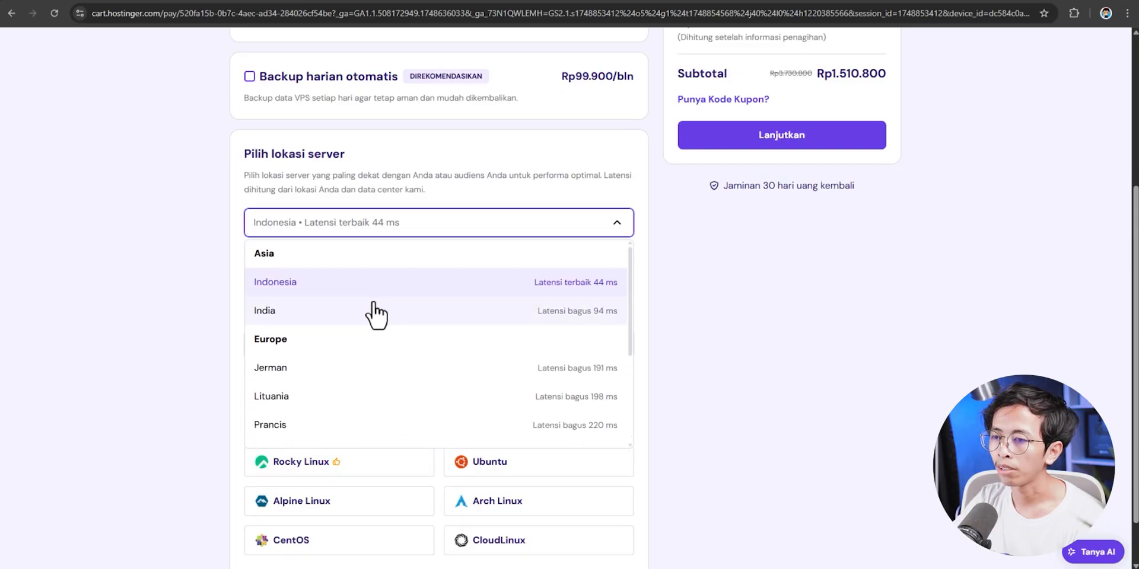
scroll(356, 332, "down", 3)
scroll(332, 347, "up", 3)
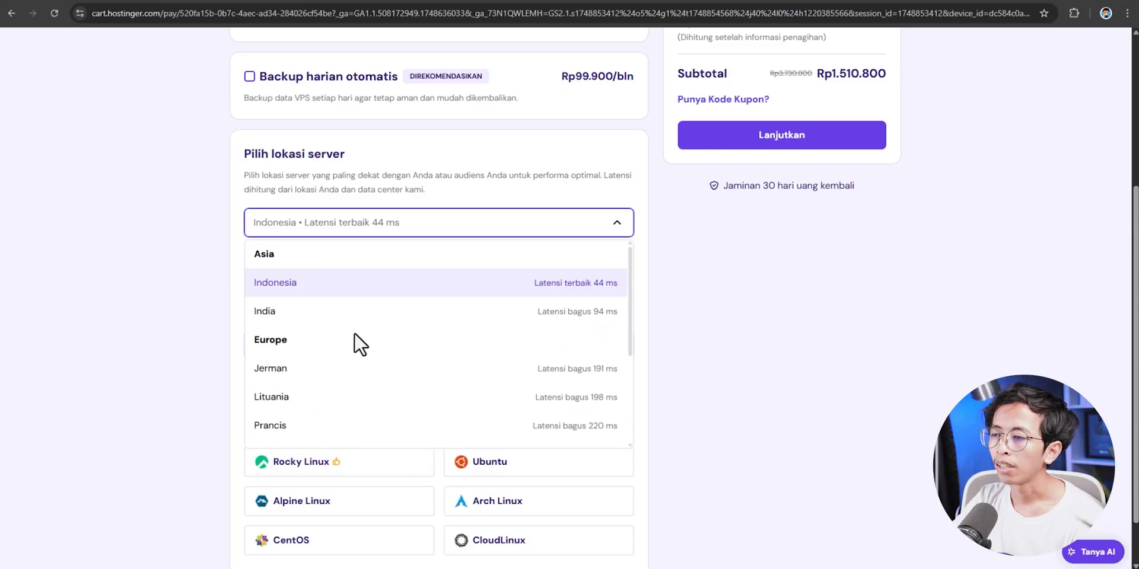
left_click(306, 285)
scroll(333, 258, "down", 1)
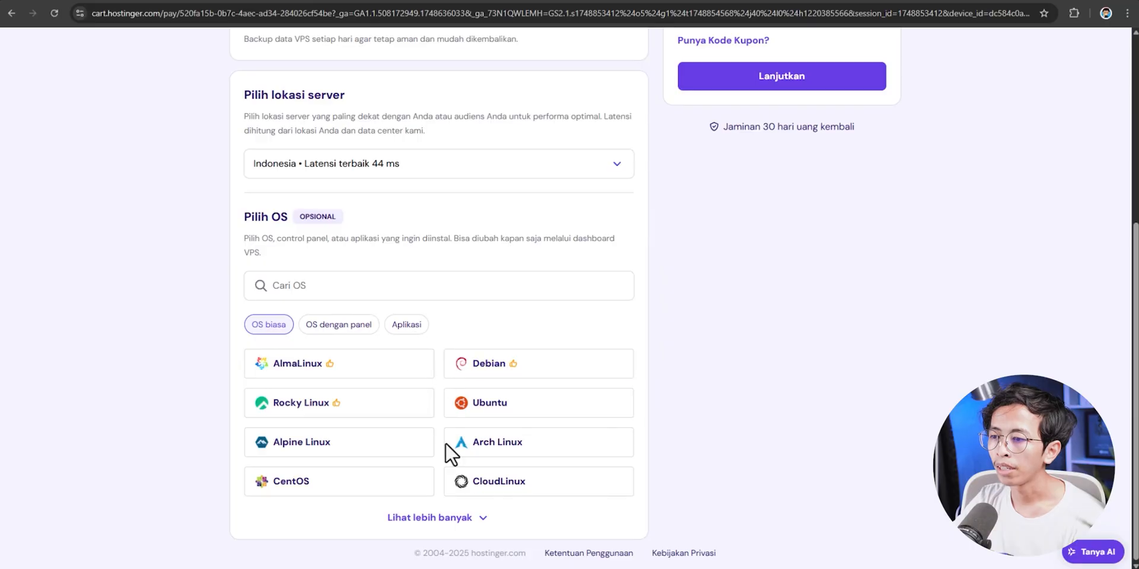
- Pick Ubuntu 24.04 LTS from the plain operating systems and confirm it
left_click(436, 520)
scroll(350, 327, "down", 1)
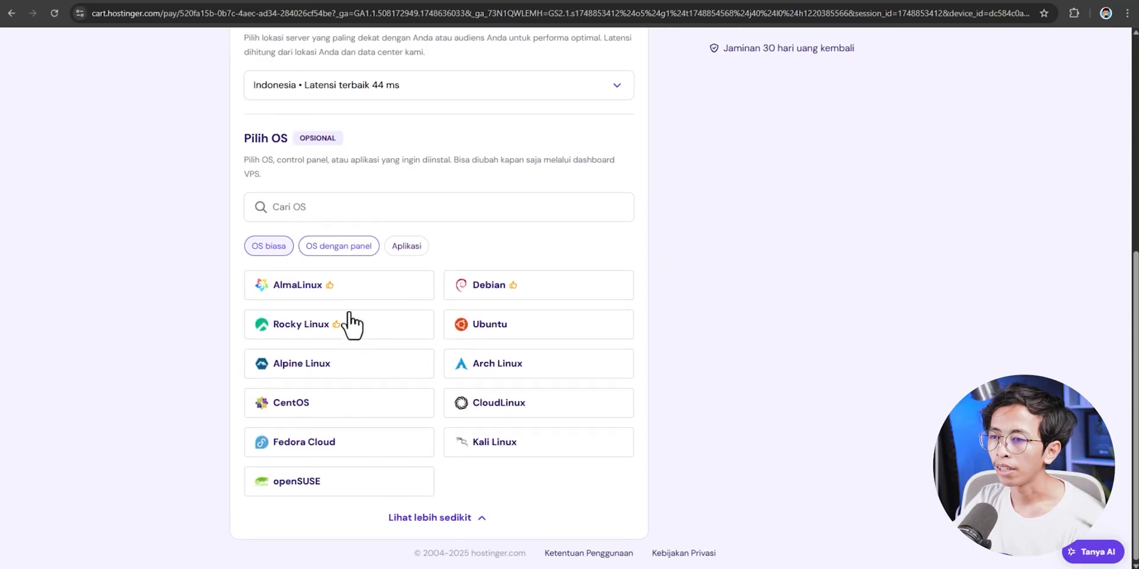
left_click(349, 255)
scroll(359, 178, "down", 1)
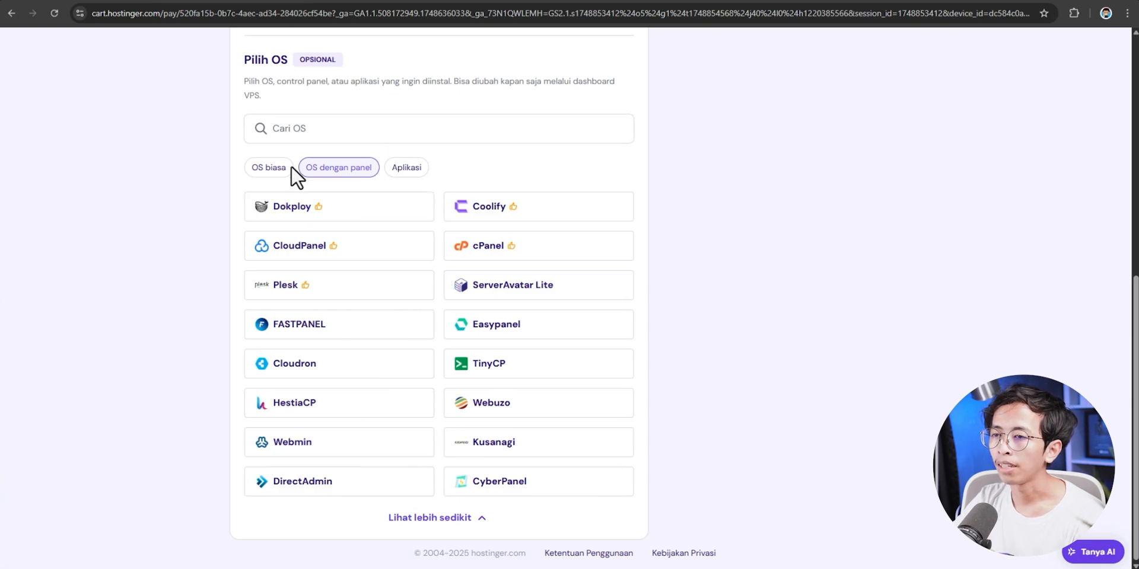
left_click(255, 168)
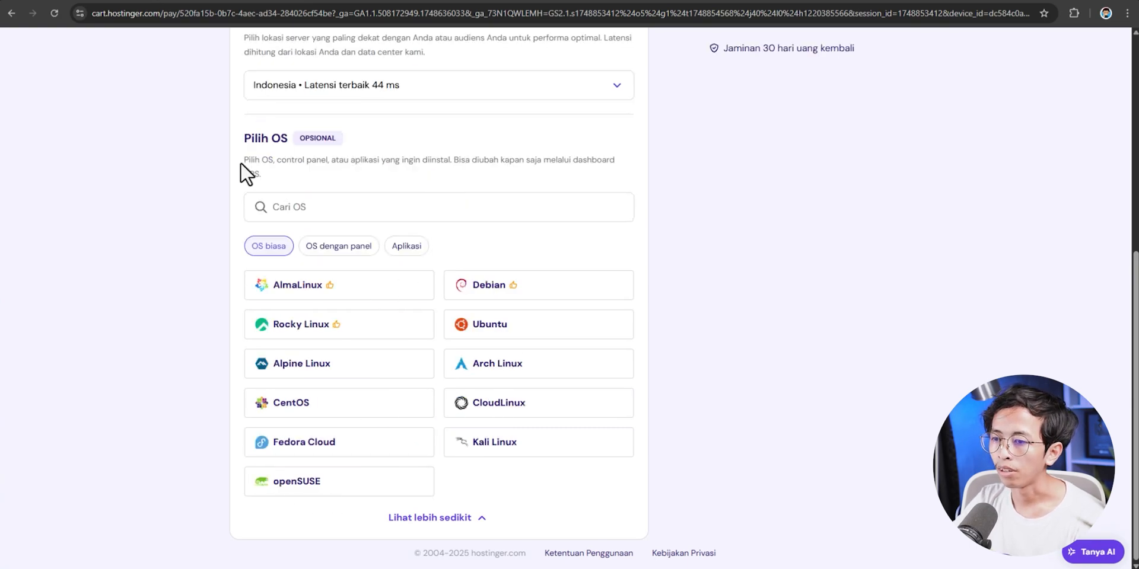
left_click(524, 333)
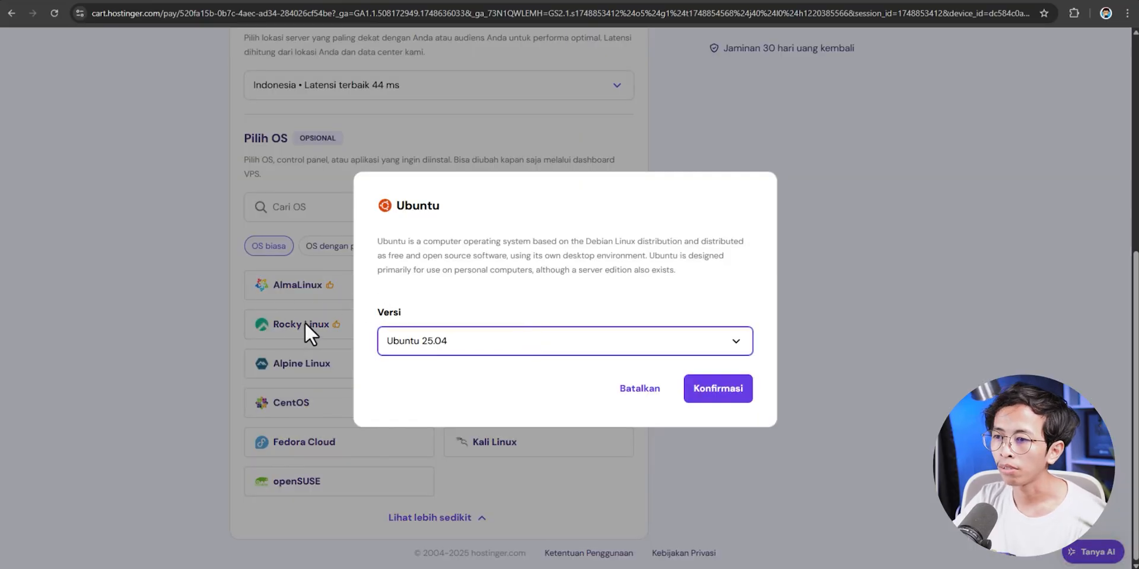
left_click(457, 335)
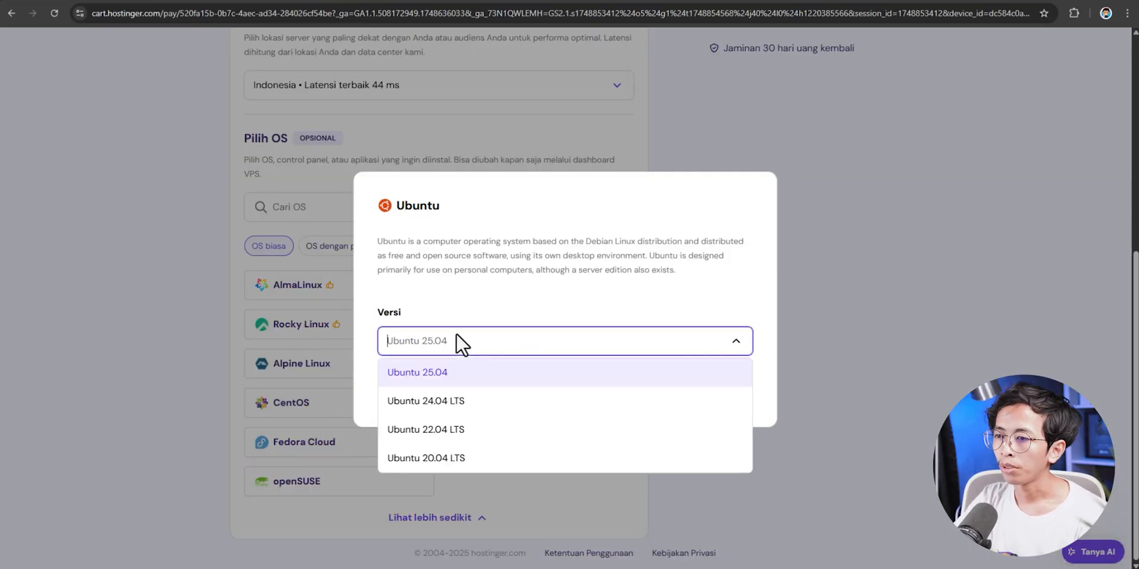
left_click(437, 404)
left_click(718, 386)
scroll(714, 360, "up", 6)
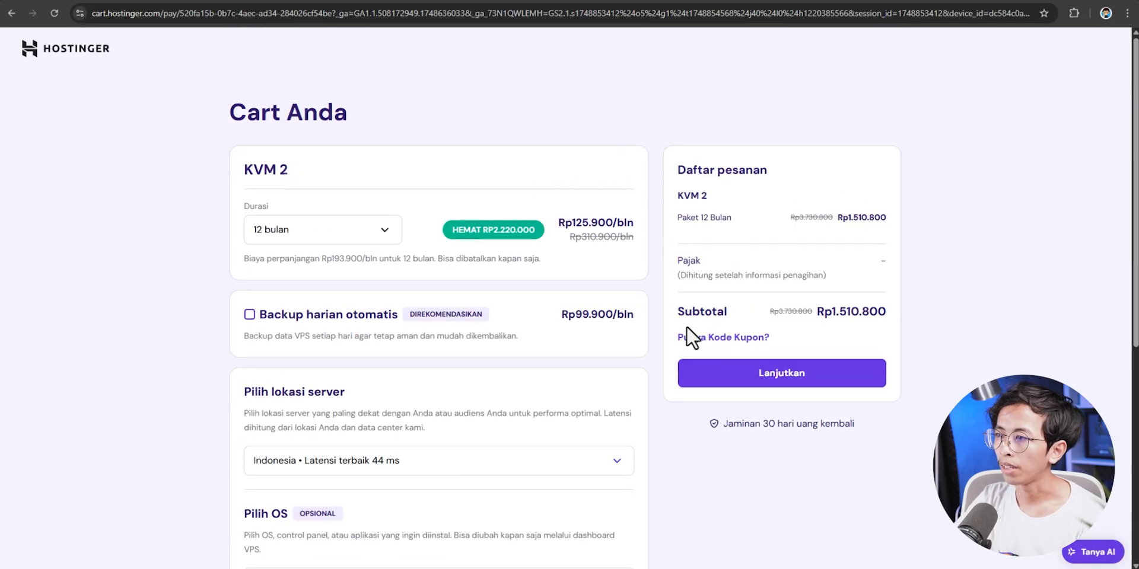
- Apply coupon BANGTUTORIAL10, dropping the subtotal to Rp1.359.720, and continue to checkout
left_click(705, 344)
key("Caps_Lock")
type("B")
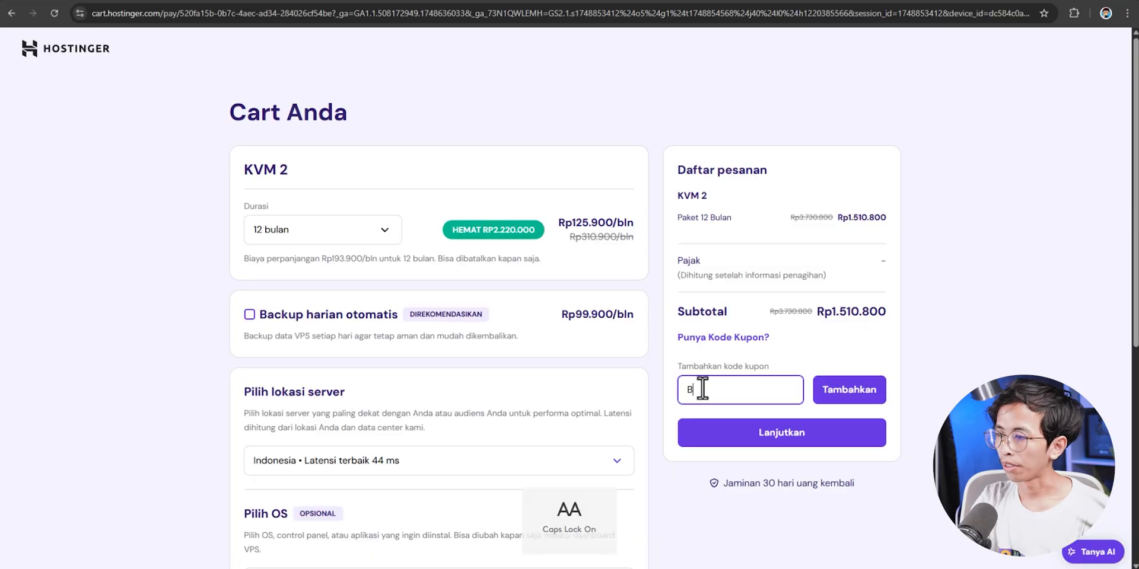
type("ANGTUTORIAL10")
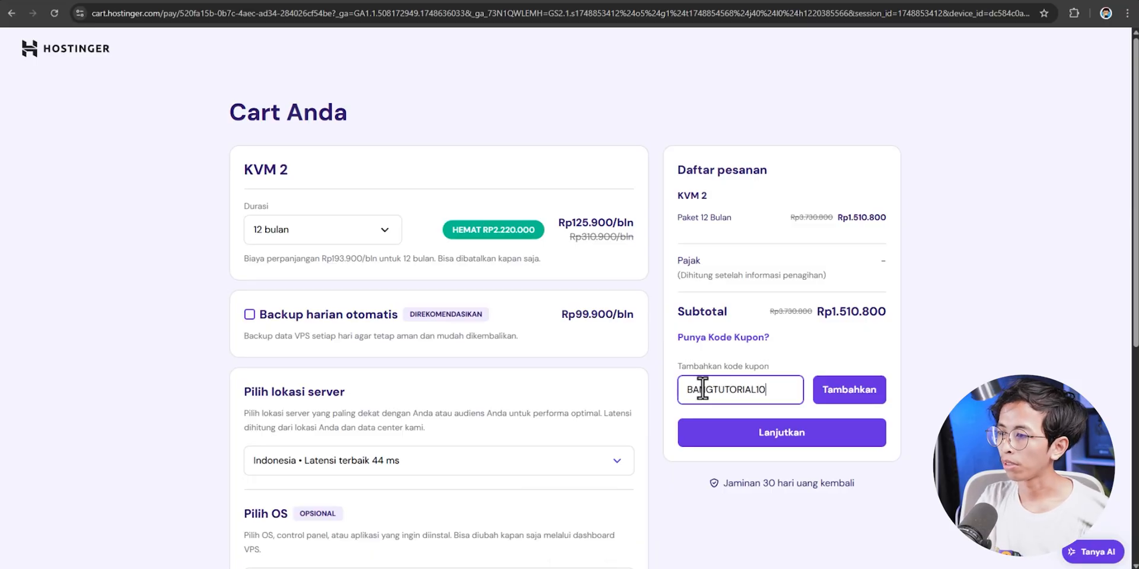
left_click(849, 391)
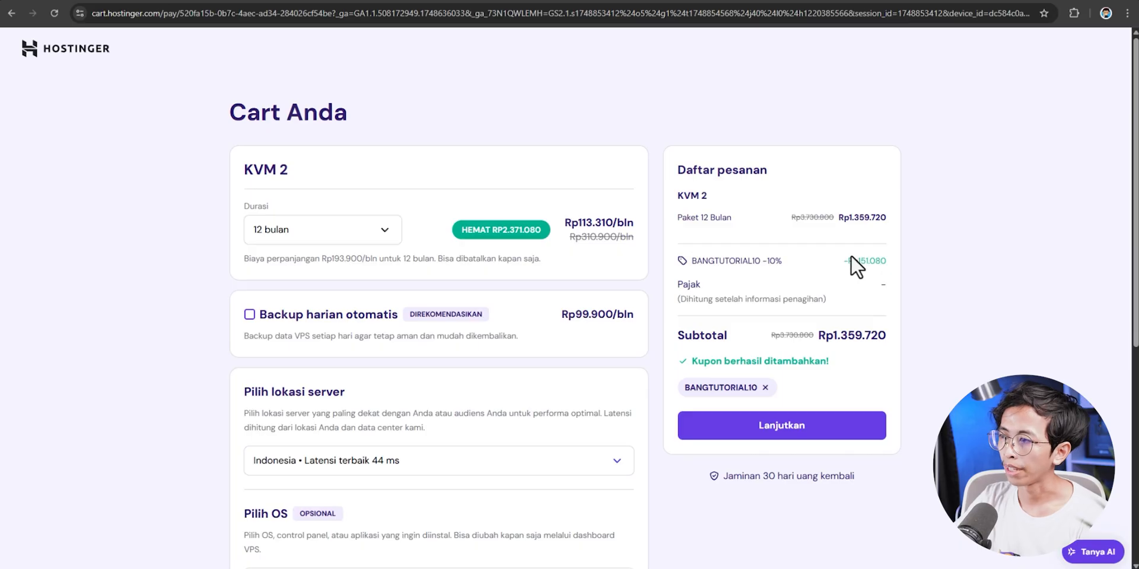
left_click(744, 433)
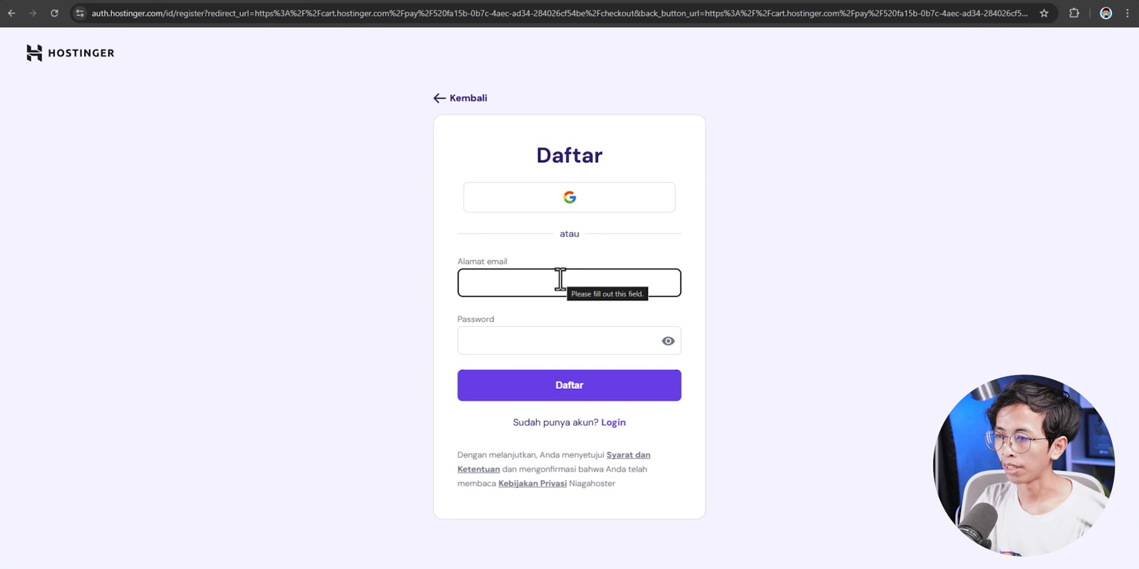
- Sign in and submit the billing address with Indonesia as country of residence
type("de")
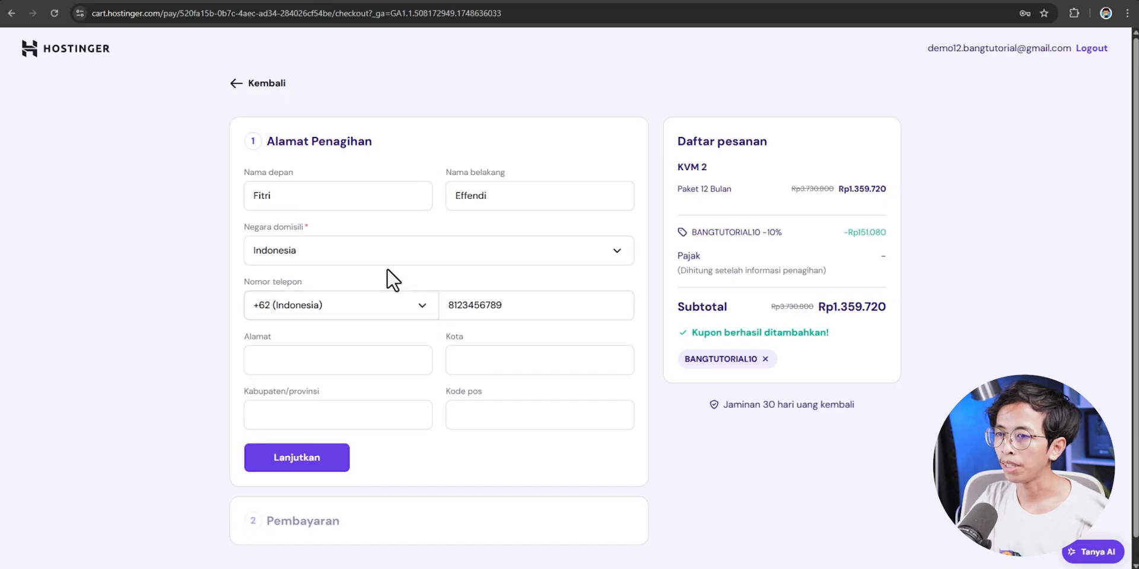
left_click(288, 253)
left_click(276, 383)
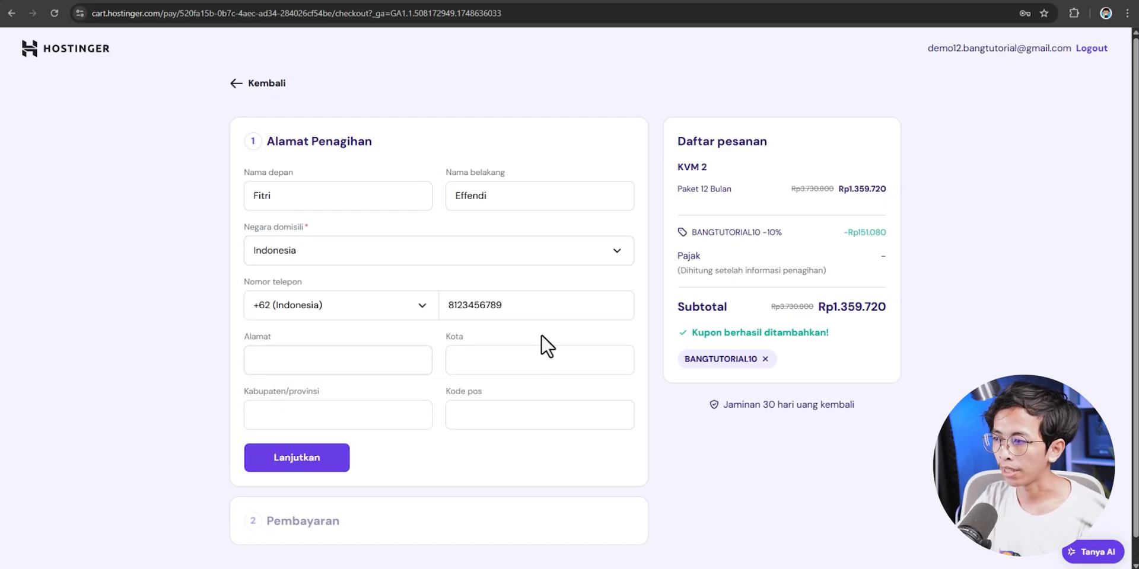
left_click(291, 469)
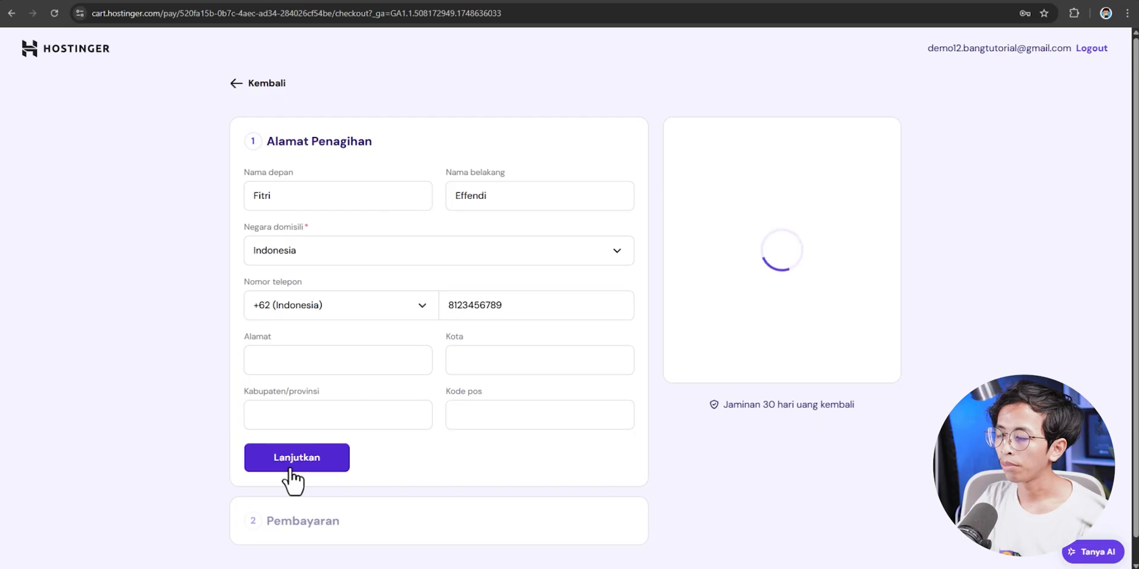
- Select QRIS as the payment method and generate the QRIS bill for IDR 1.509.289
scroll(368, 346, "down", 3)
scroll(398, 309, "down", 2)
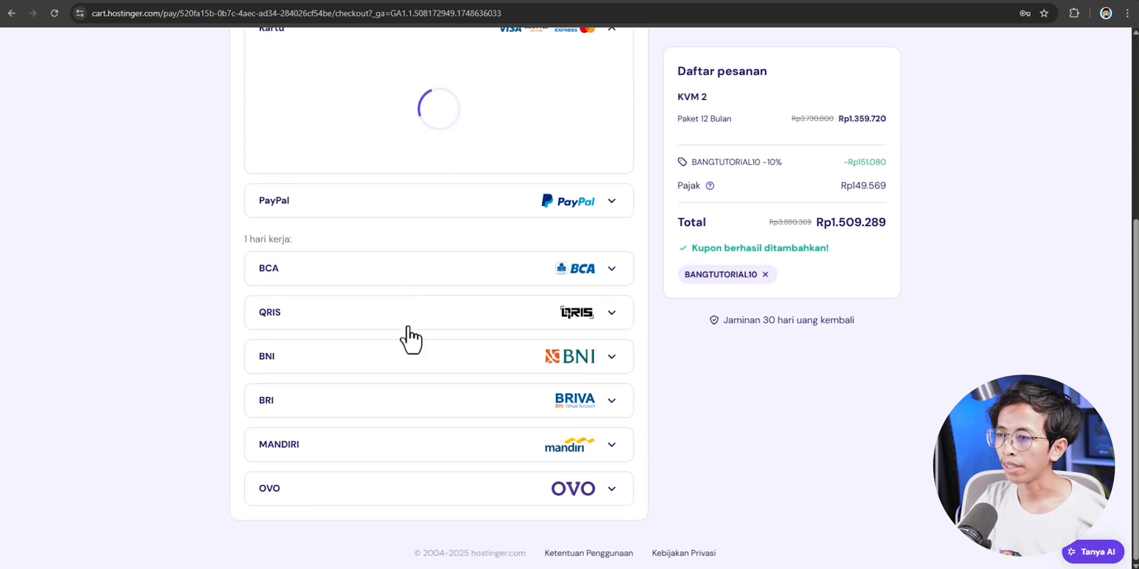
scroll(486, 340, "down", 2)
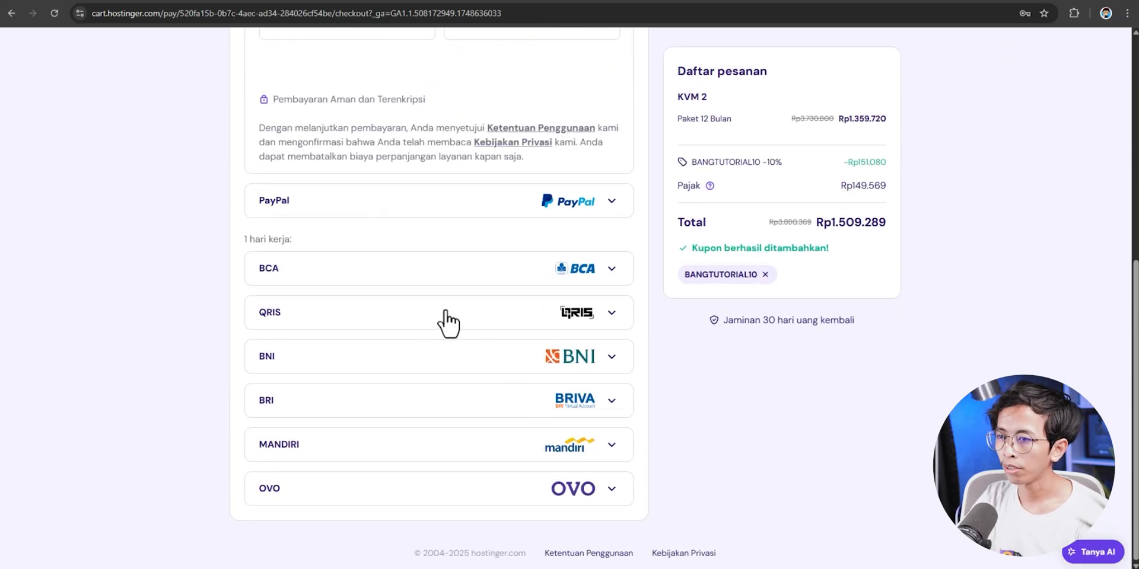
left_click(448, 314)
scroll(522, 338, "up", 1)
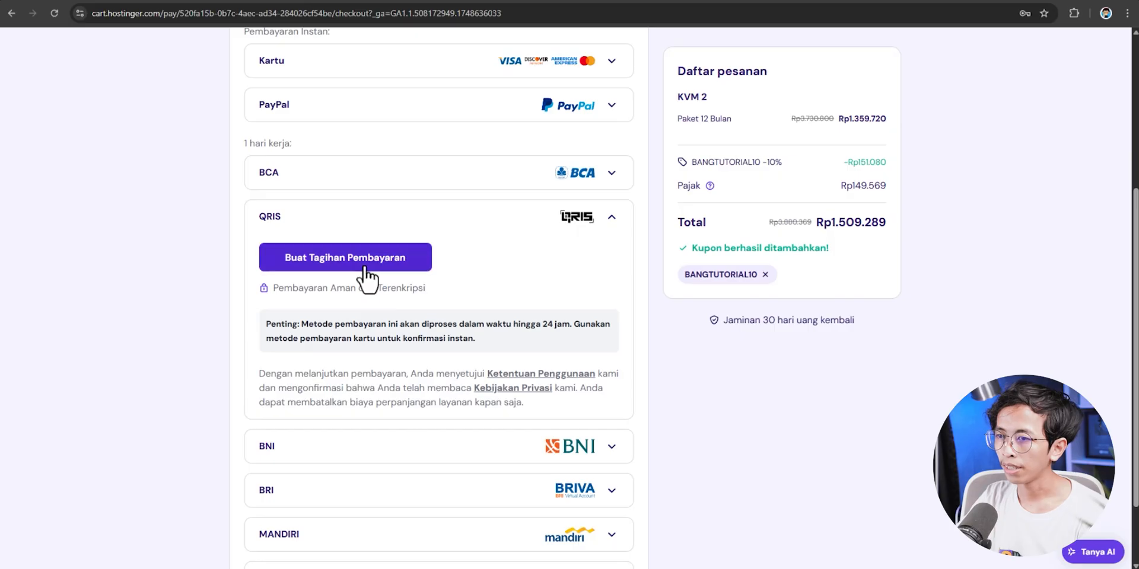
left_click(363, 266)
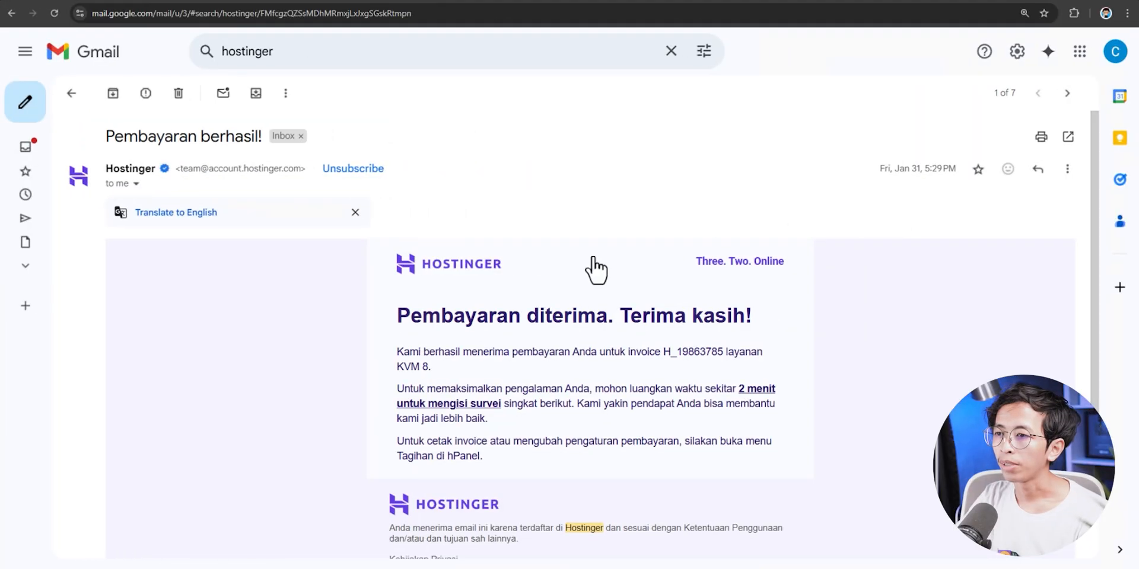
scroll(589, 267, "down", 2)
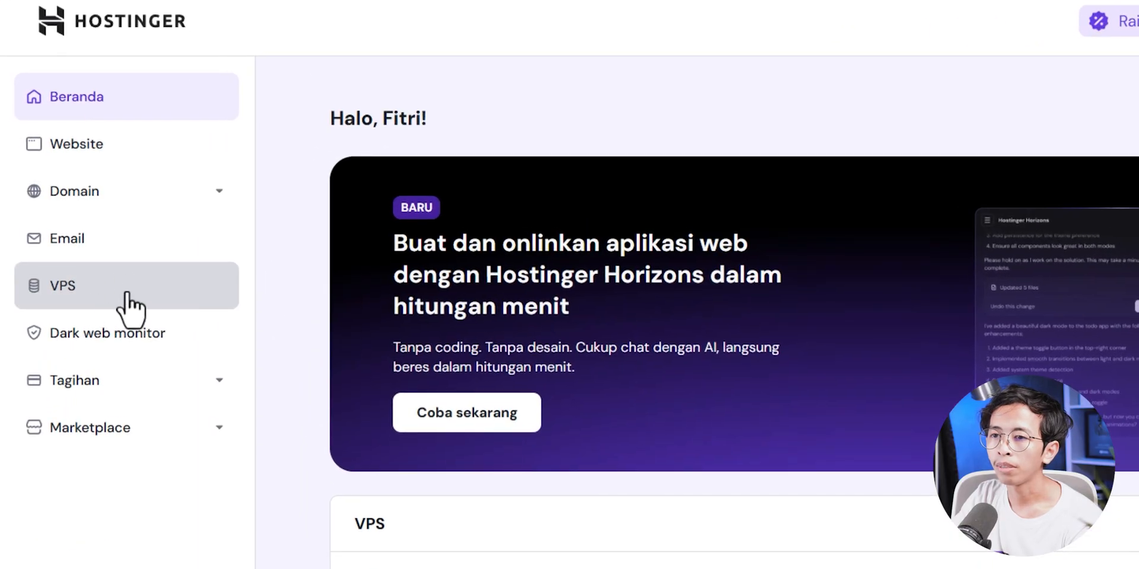
- From the VPS list, check the server's usage details and open Kelola for srv710887.hstgr.cloud
left_click(128, 304)
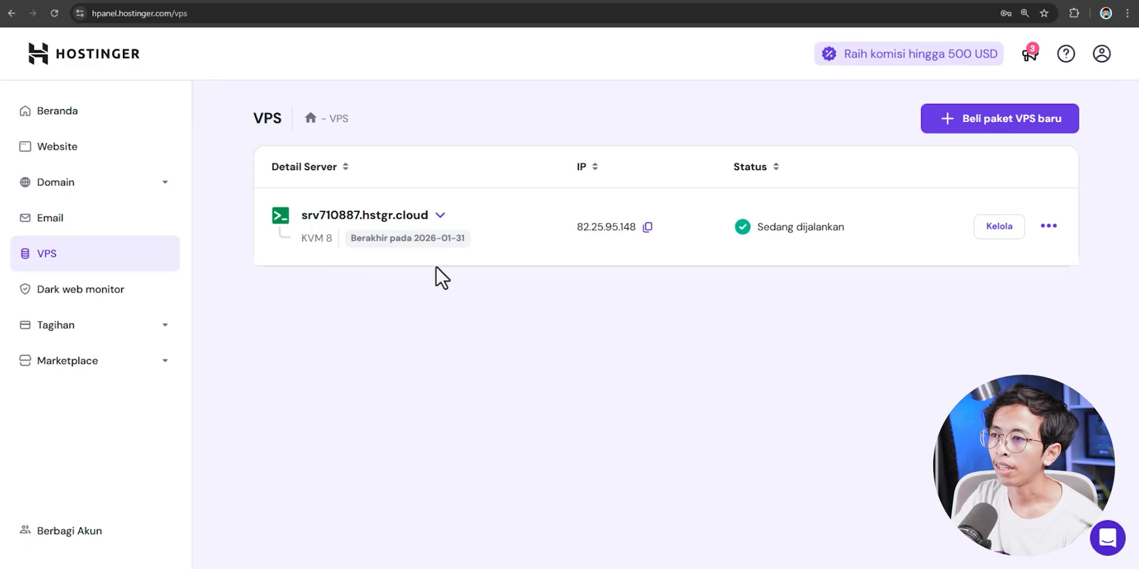
left_click(441, 217)
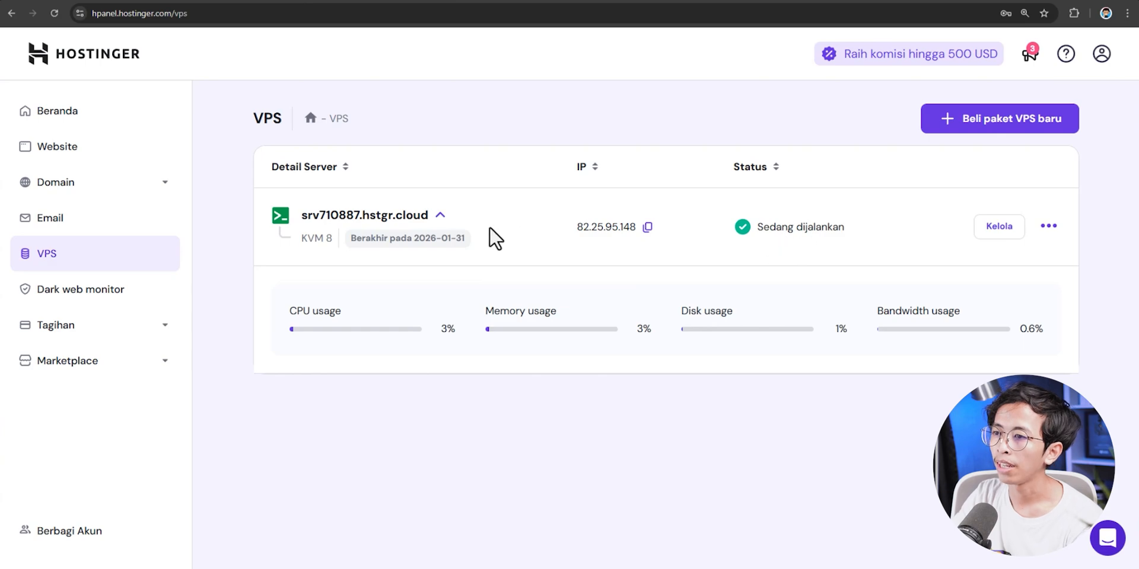
left_click(438, 218)
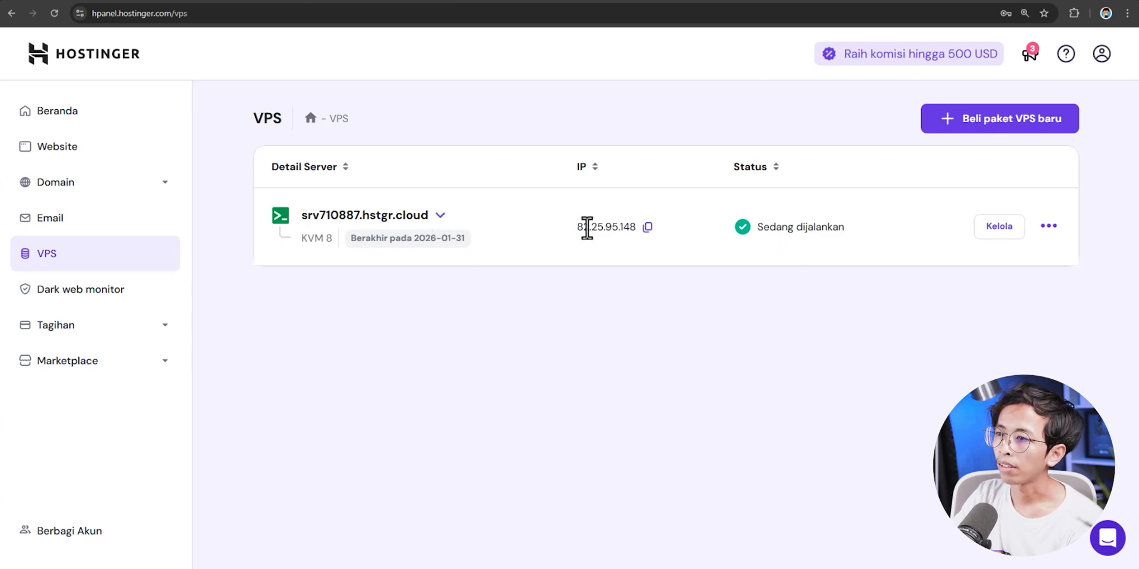
left_click(990, 237)
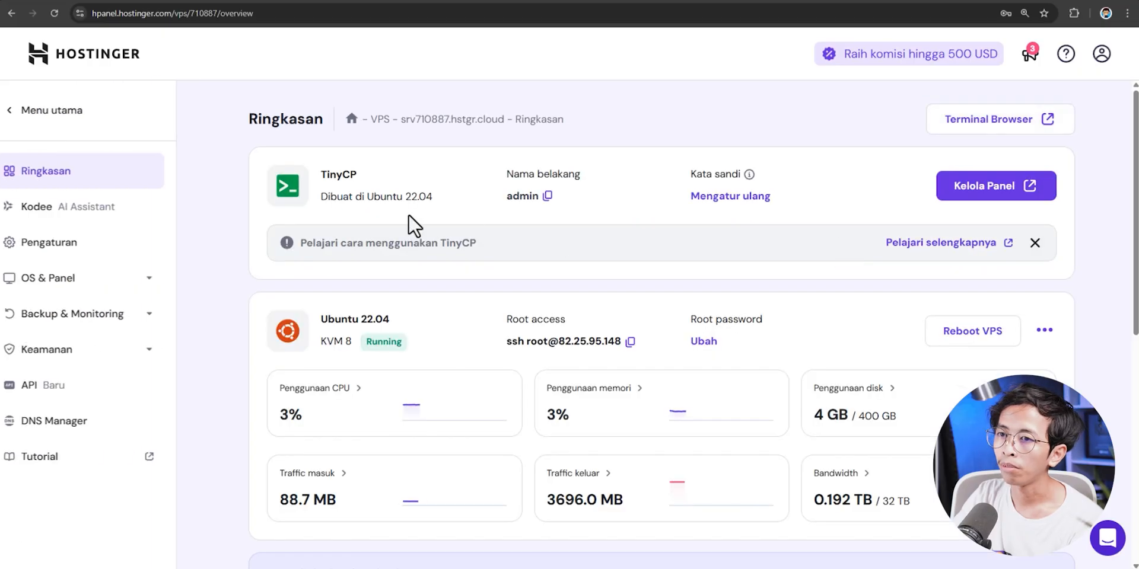
- Open the VPS operating system settings and browse the plain and panel-bundled OS options
left_click(100, 291)
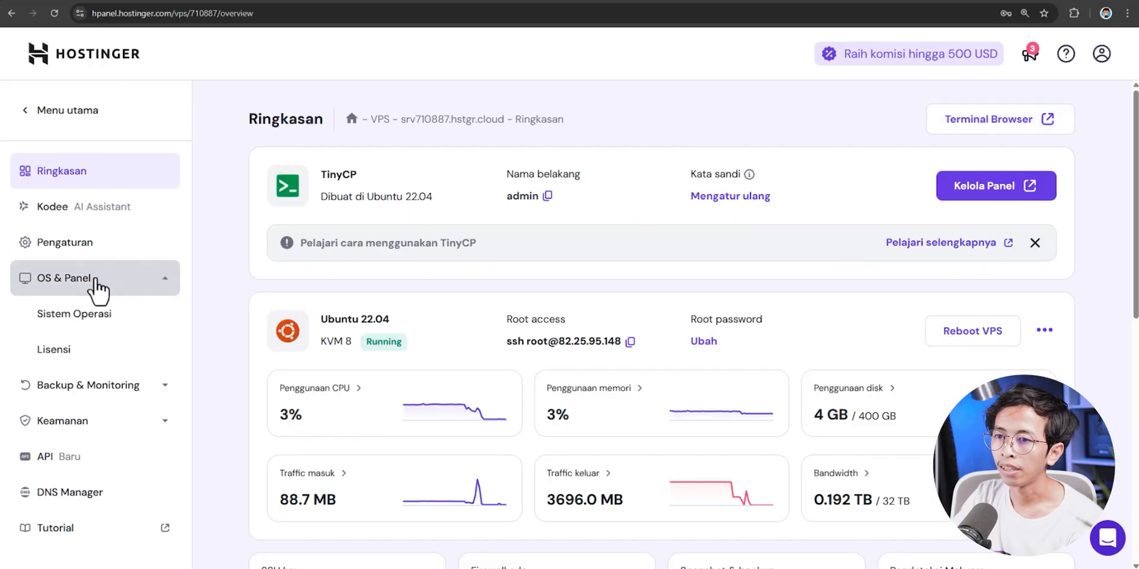
left_click(114, 321)
scroll(387, 318, "down", 3)
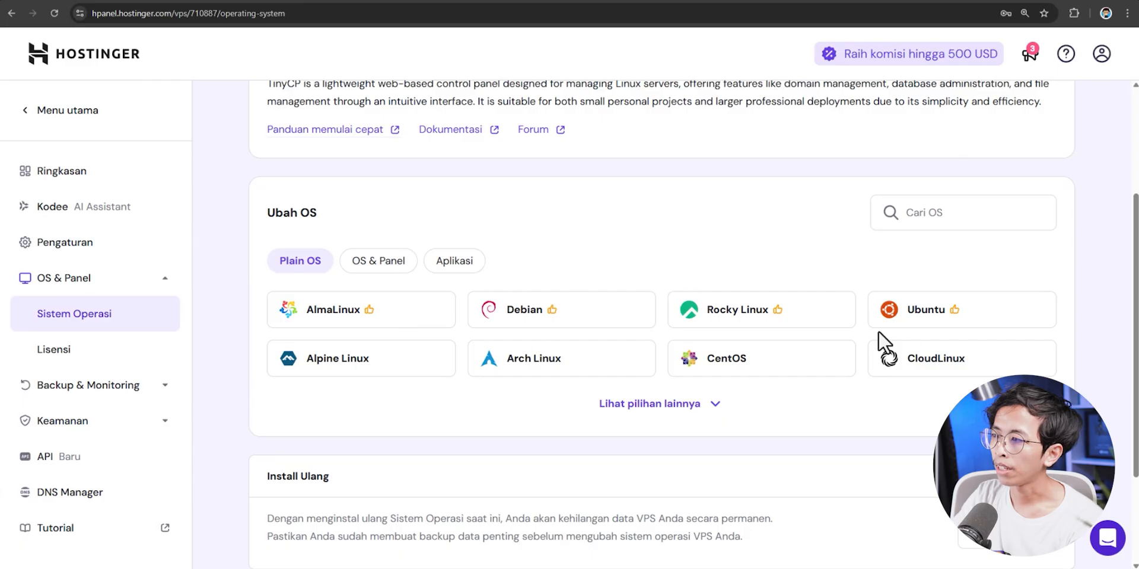
left_click(923, 329)
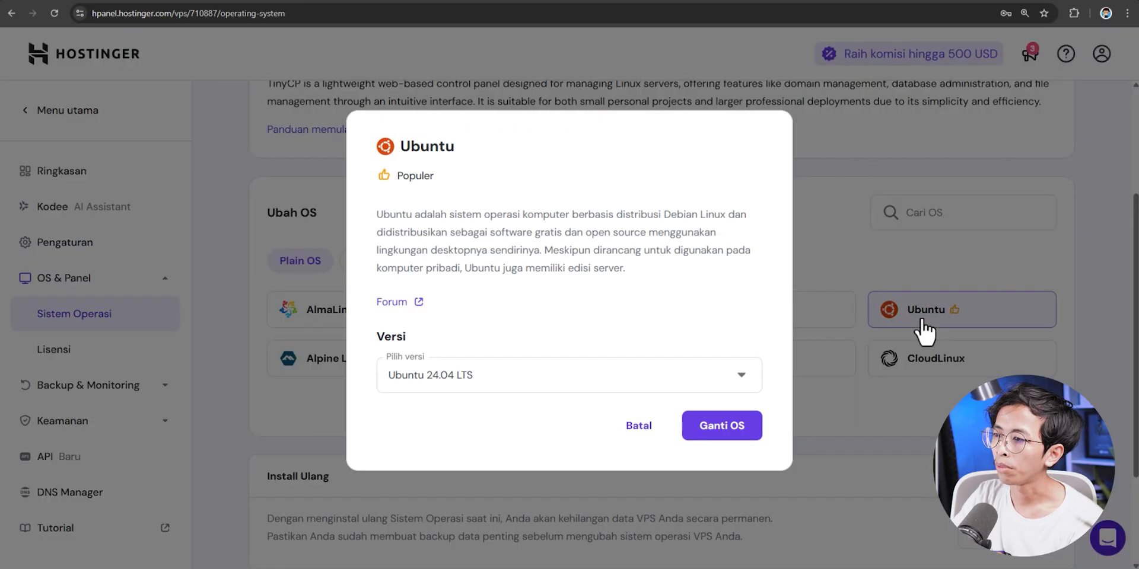
left_click(636, 428)
left_click(396, 264)
left_click(650, 404)
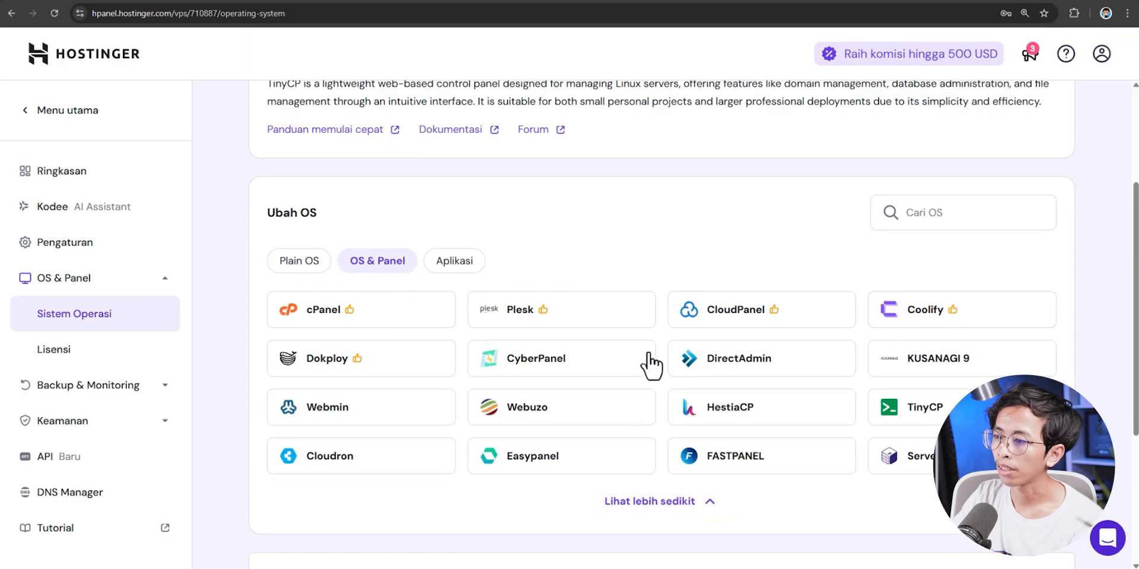
scroll(882, 427, "down", 1)
scroll(791, 400, "up", 1)
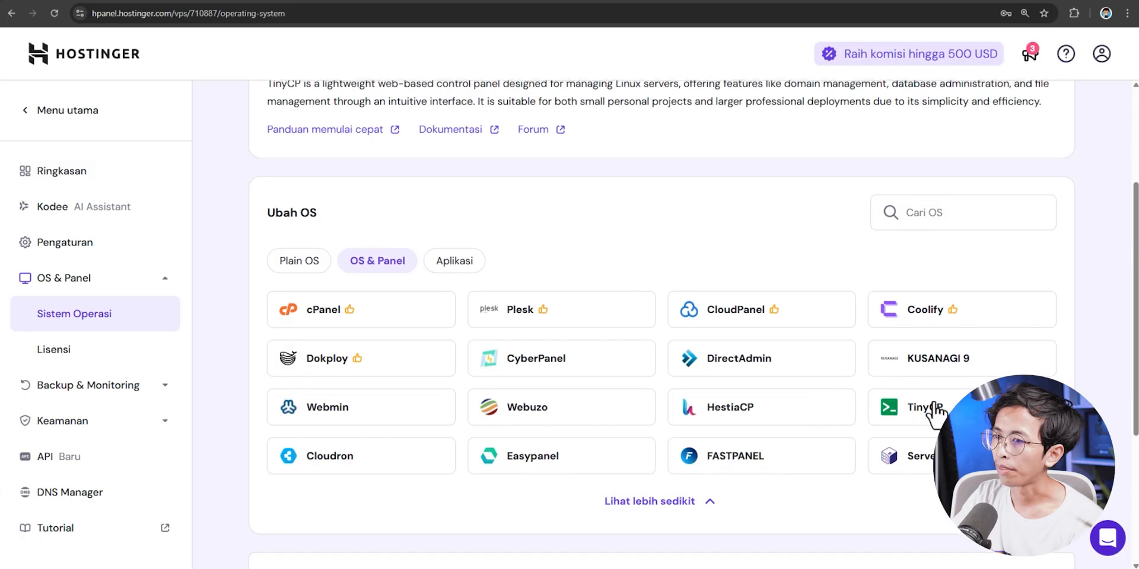
left_click(281, 263)
- Choose Ubuntu 24.04 LTS for reinstall, accept data erasure, and enter a new root password
left_click(911, 325)
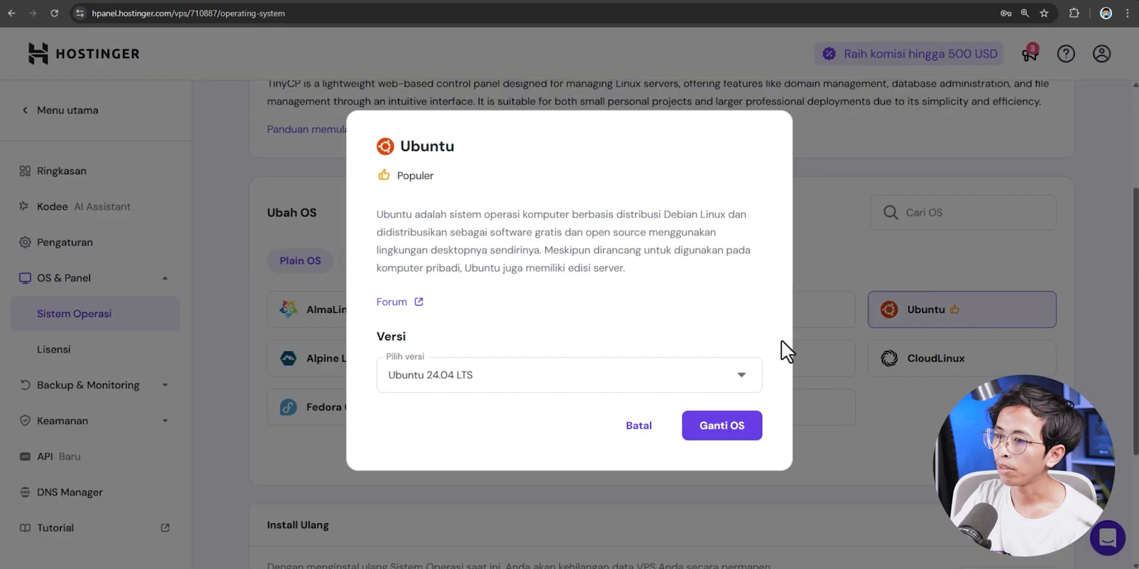
left_click(513, 389)
left_click(441, 461)
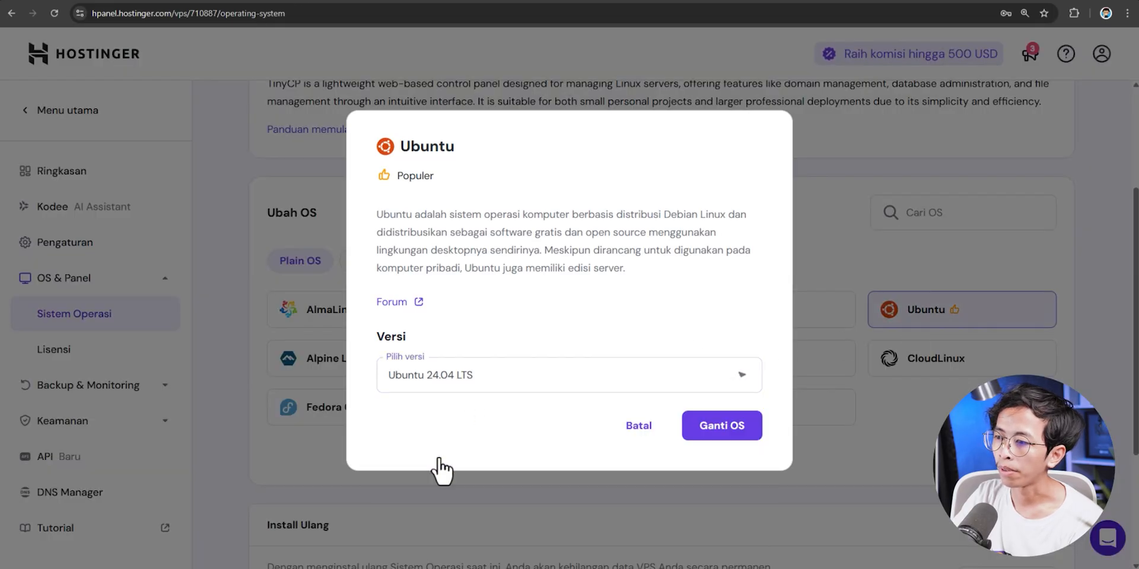
left_click(718, 430)
left_click(455, 356)
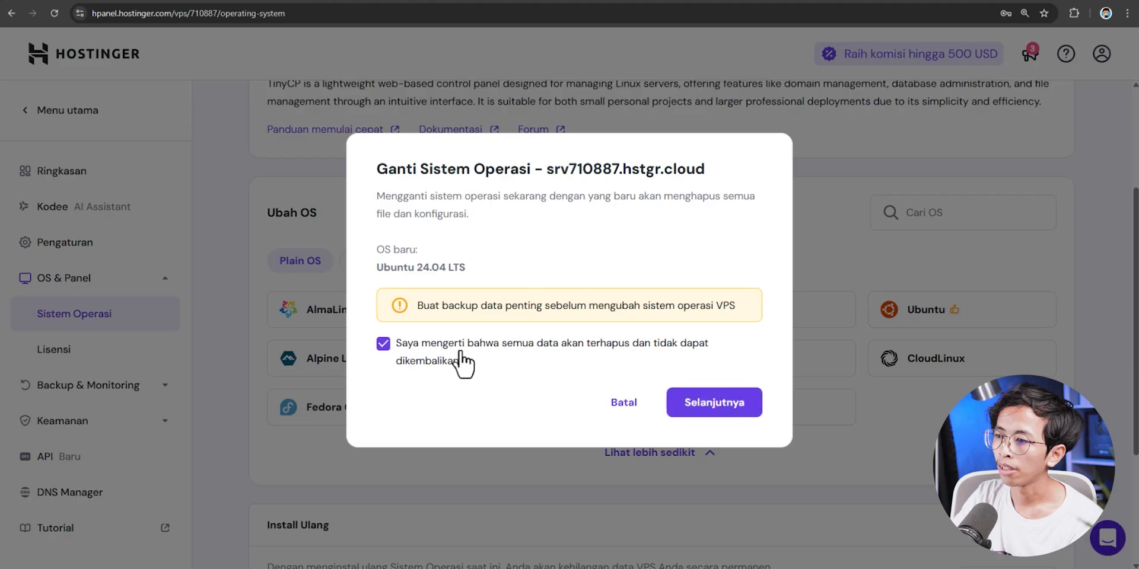
left_click(715, 404)
left_click(488, 325)
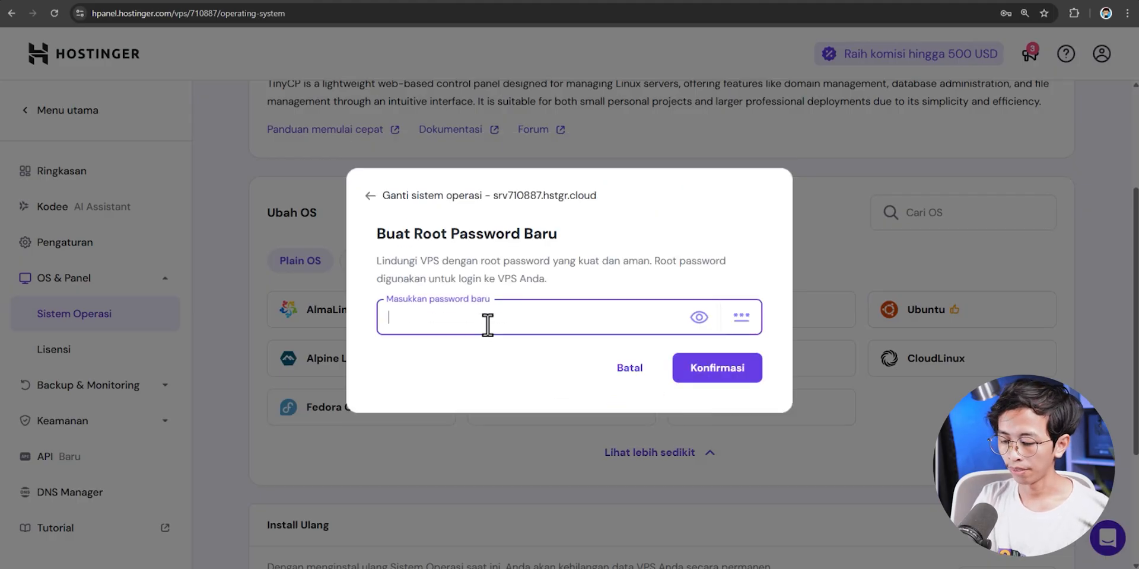
type("r4")
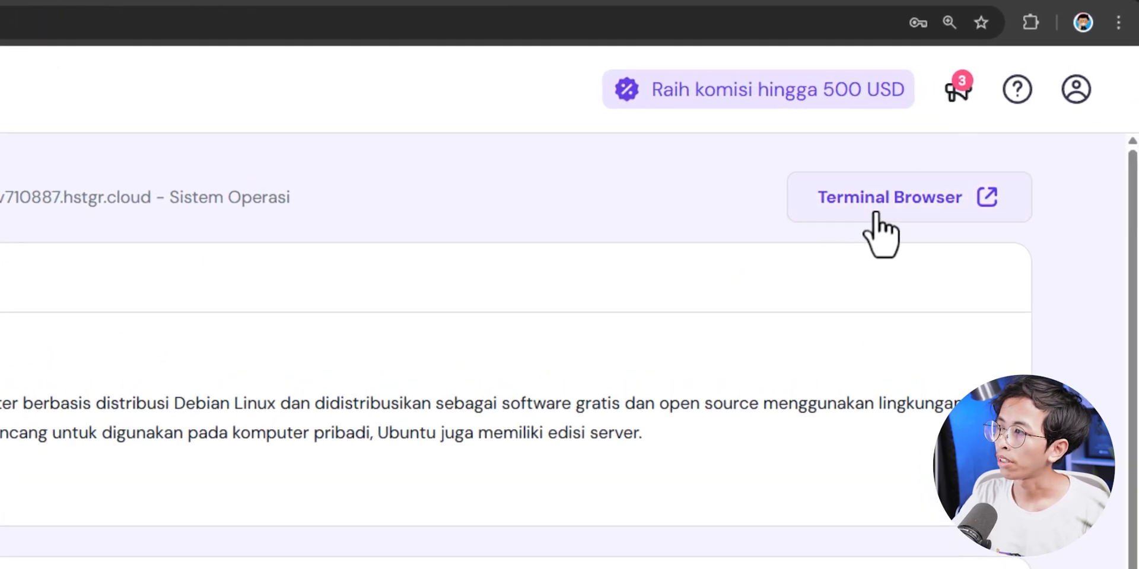
- Open a root web terminal on the VPS, then launch a local PowerShell Terminal window
left_click(907, 203)
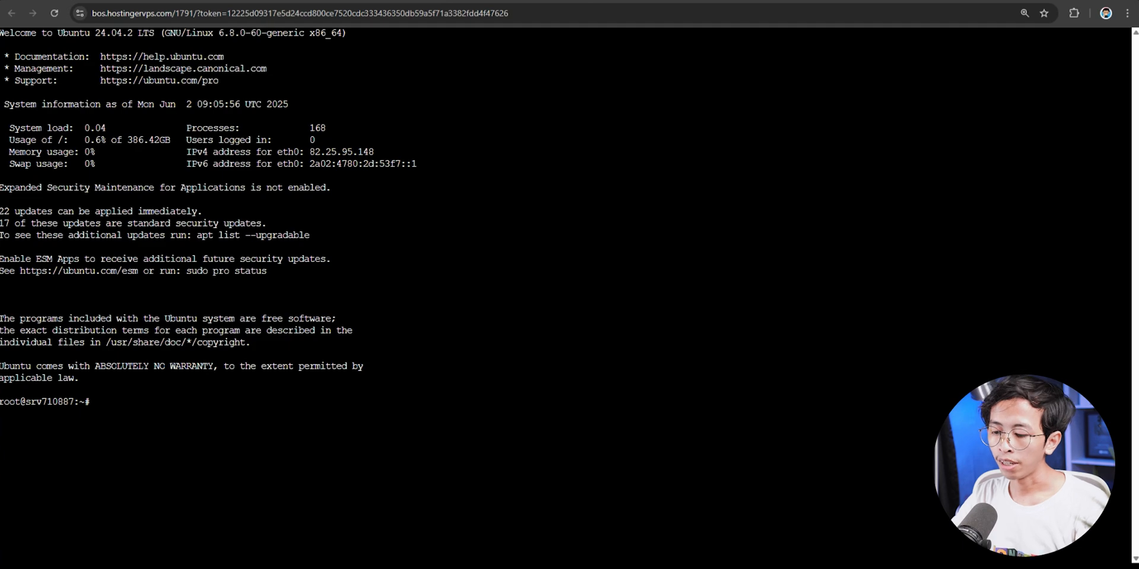
key("super")
type("ter")
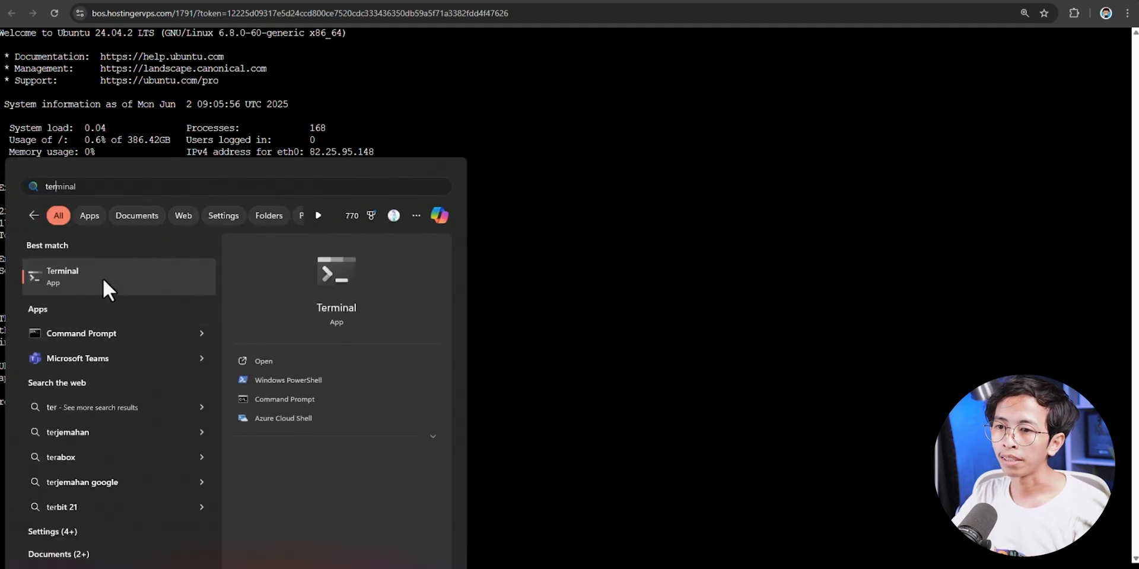
left_click(102, 279)
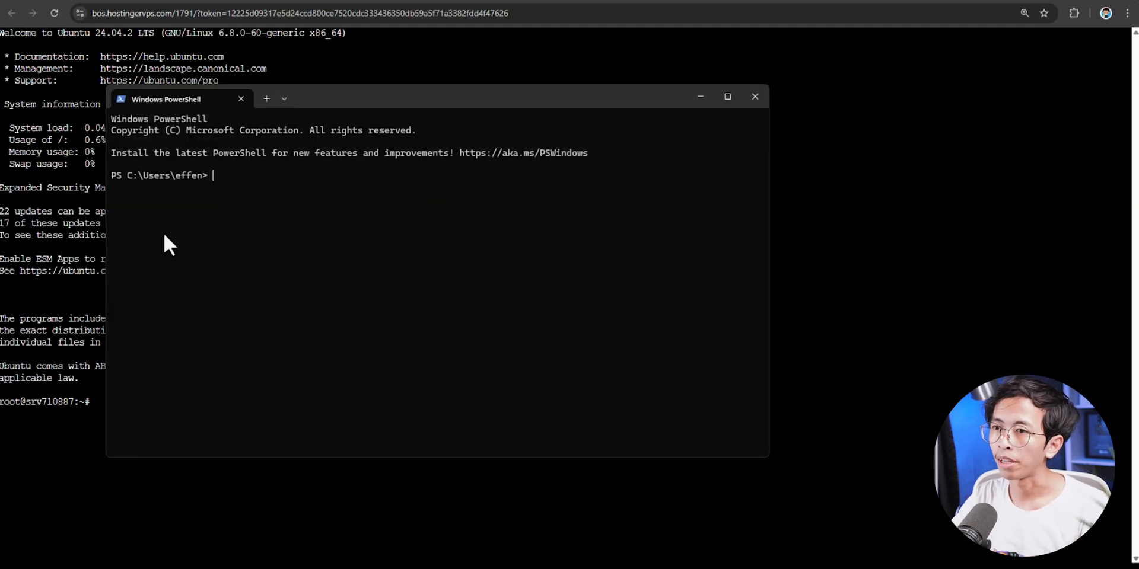
left_click_drag(346, 111, 468, 141)
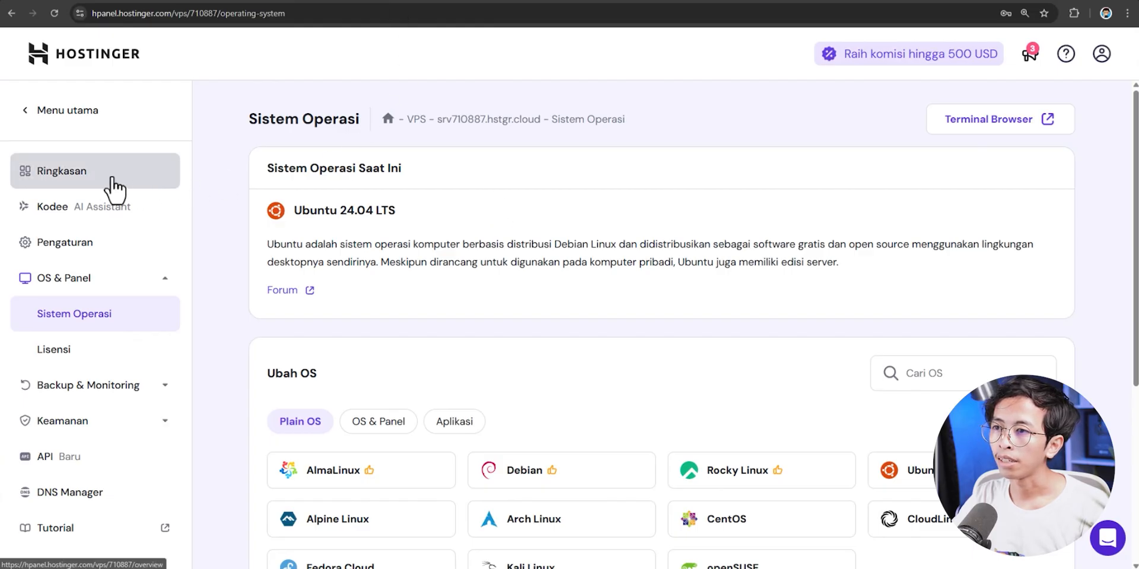
left_click(77, 188)
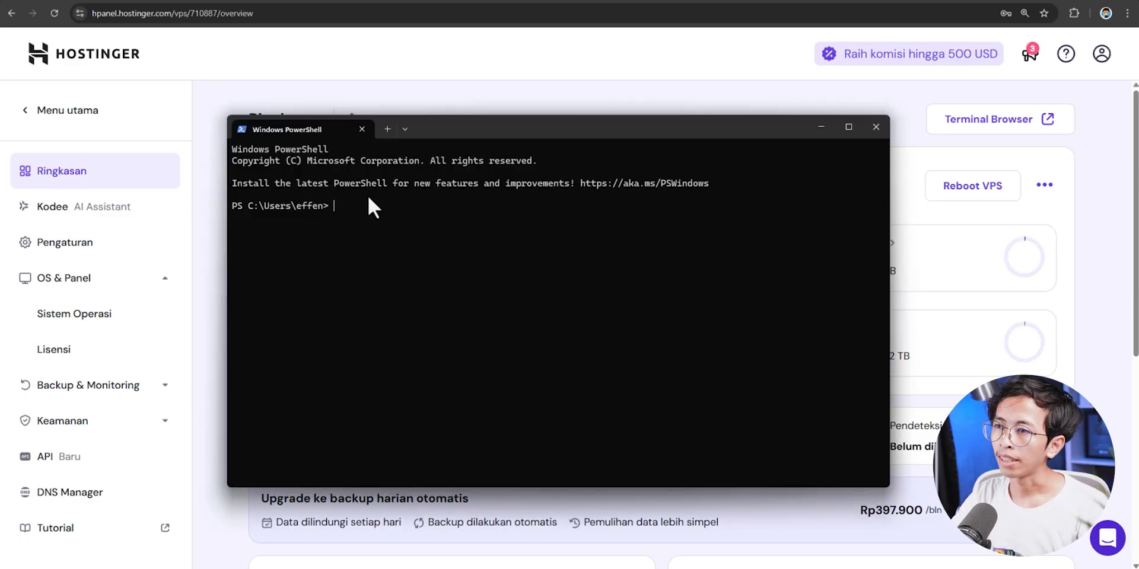
key("ctrl+v")
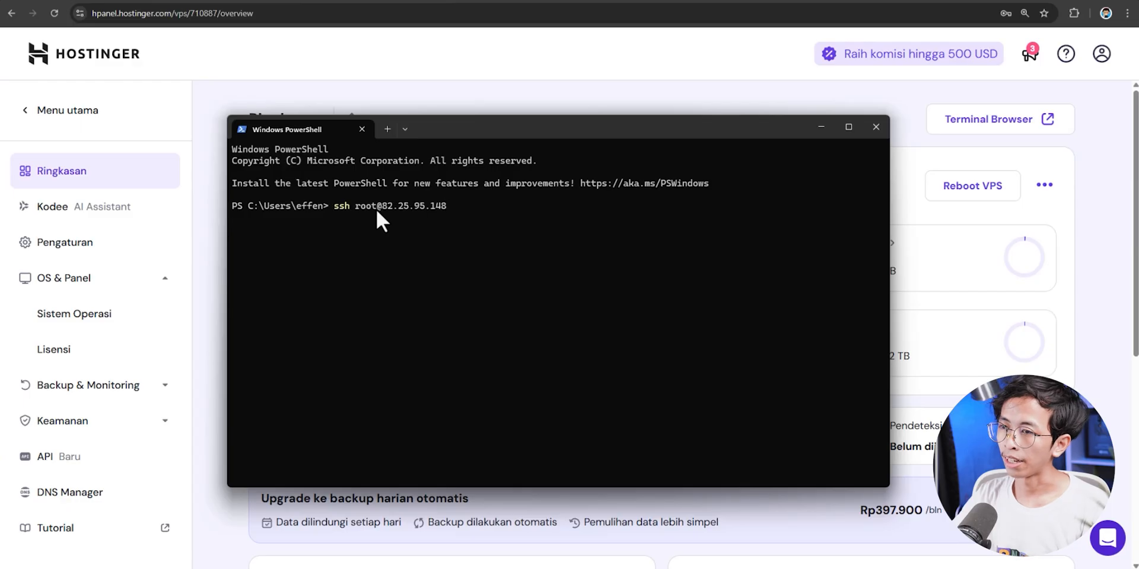
key("Return")
type("yes")
key("Return")
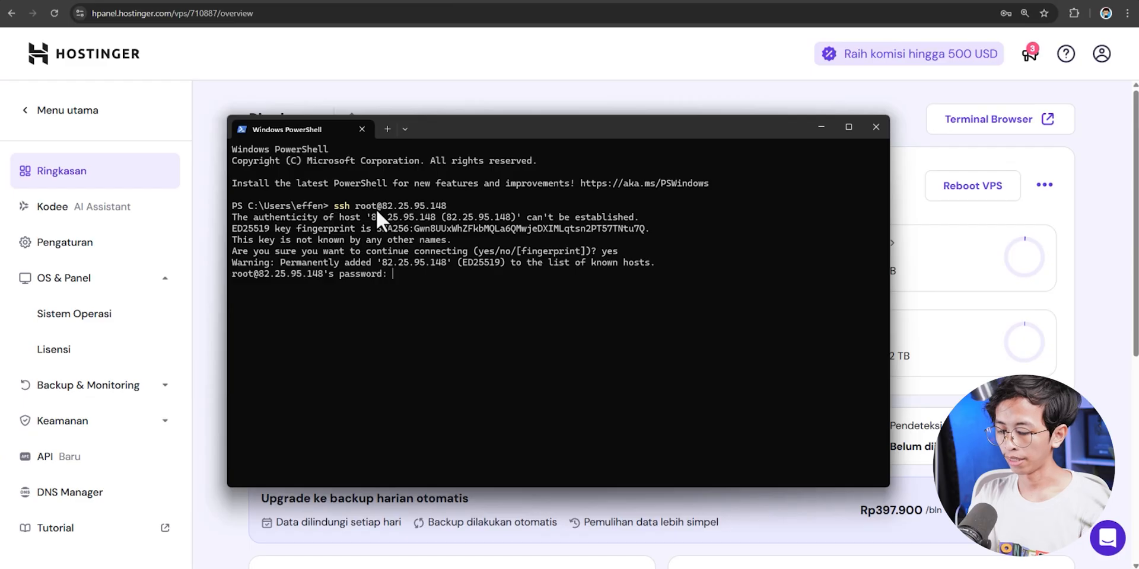
key("Return")
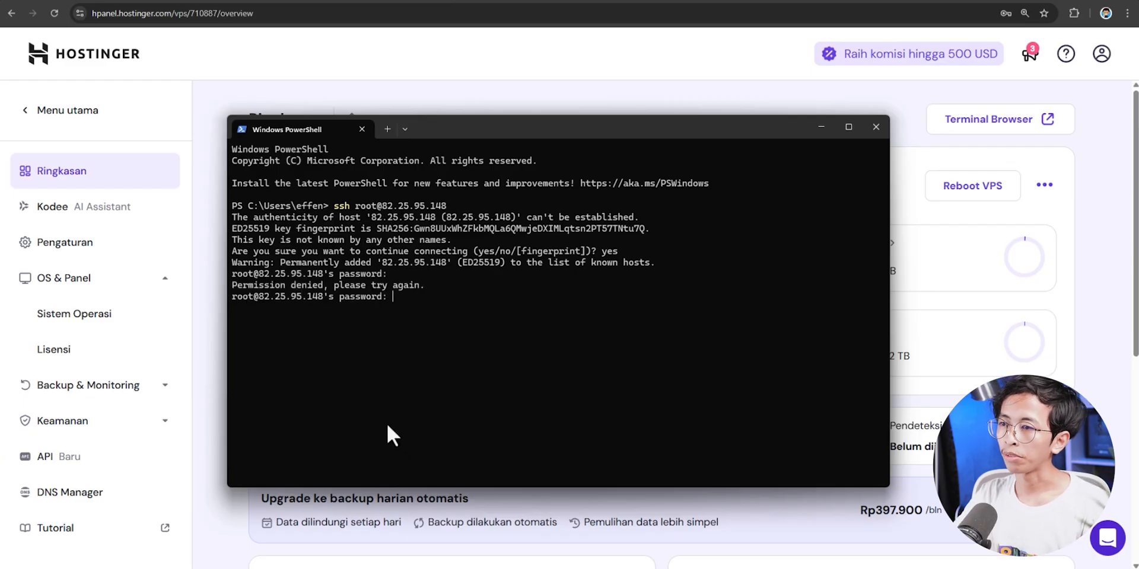
- Reset the VPS root password in hPanel and use it to complete the SSH login
left_click(291, 87)
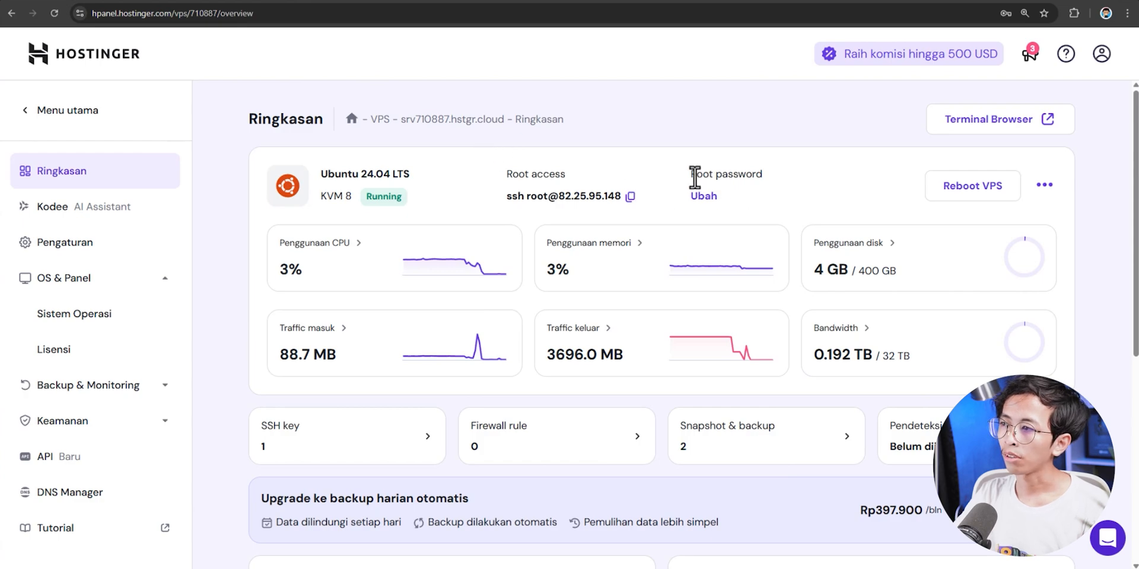
left_click(706, 198)
left_click(518, 306)
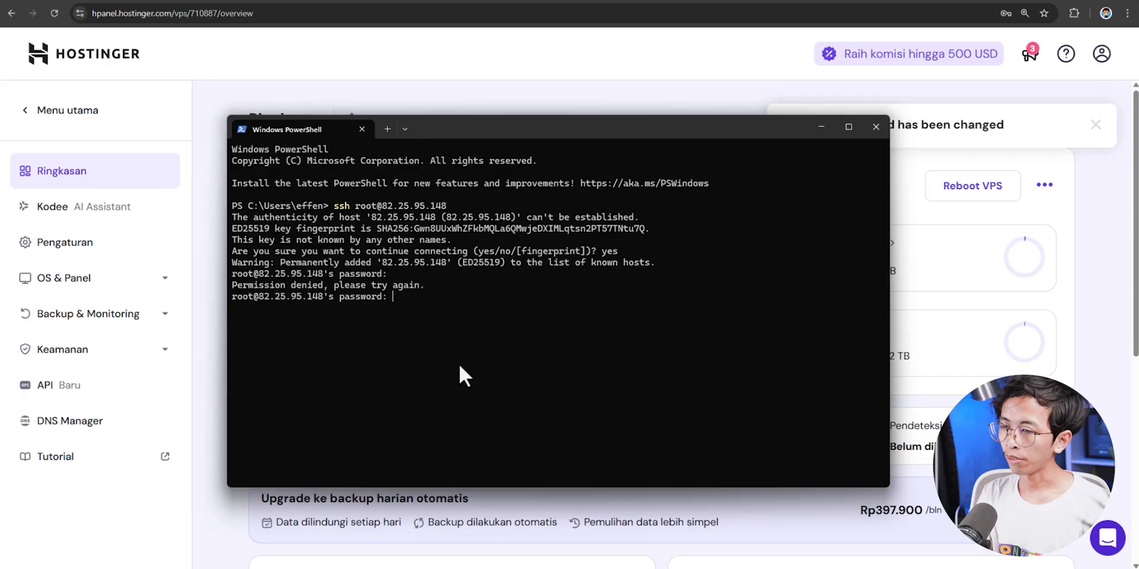
key("Return")
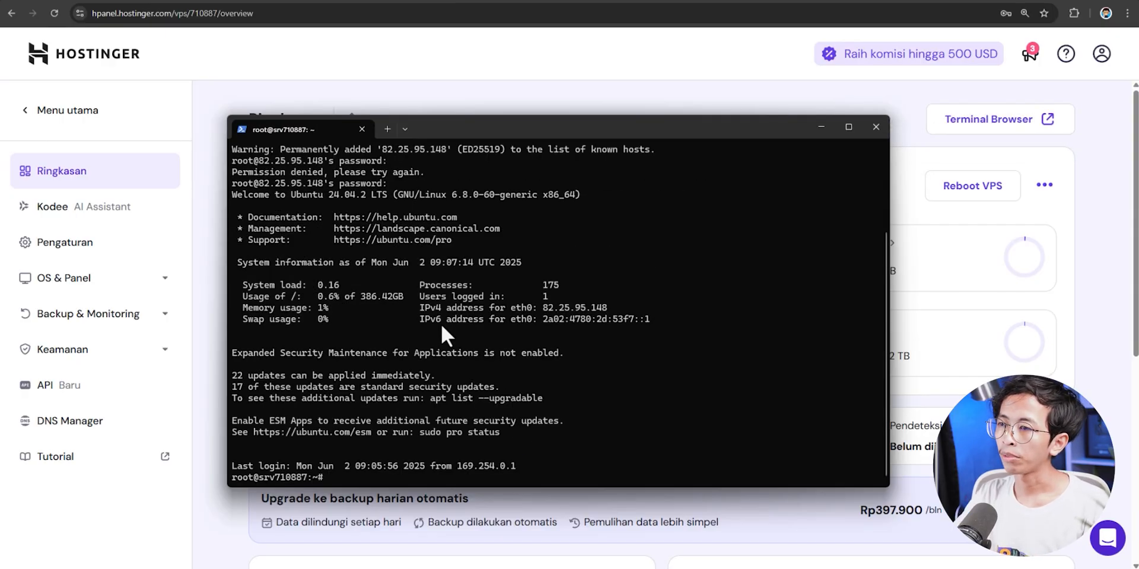
left_click_drag(504, 138, 655, 119)
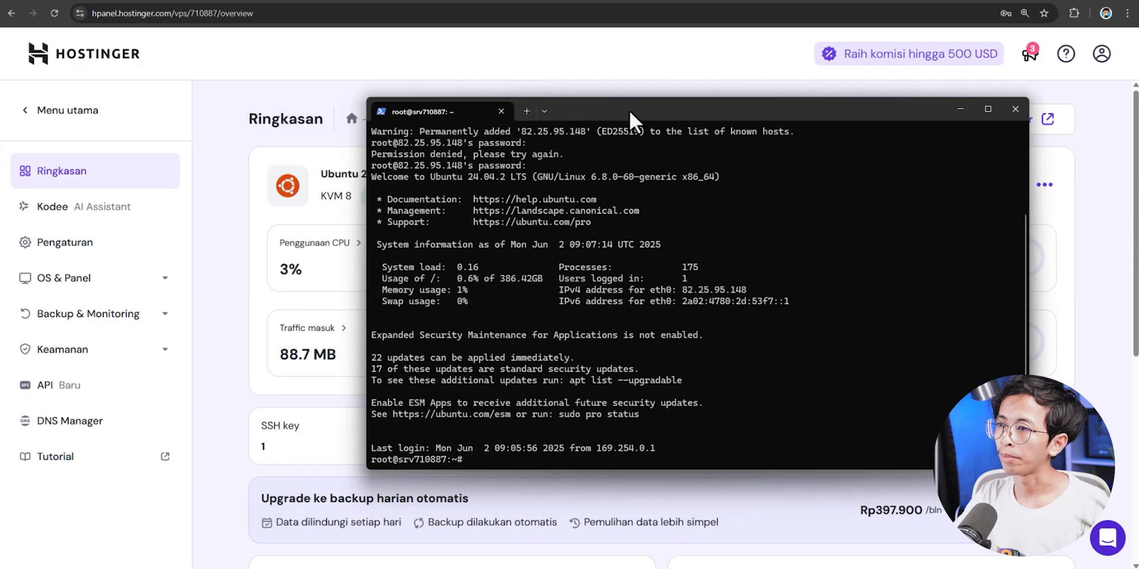
left_click(516, 1)
left_click(304, 567)
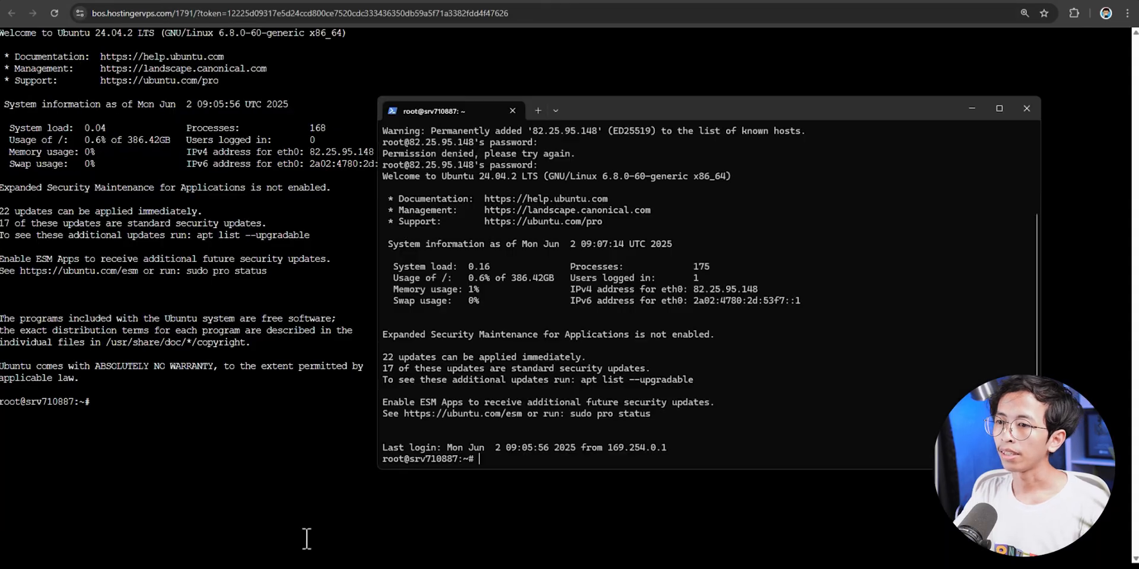
mouse_move(594, 111)
left_mouse_down()
mouse_move(481, 69)
mouse_move(586, 113)
left_mouse_up()
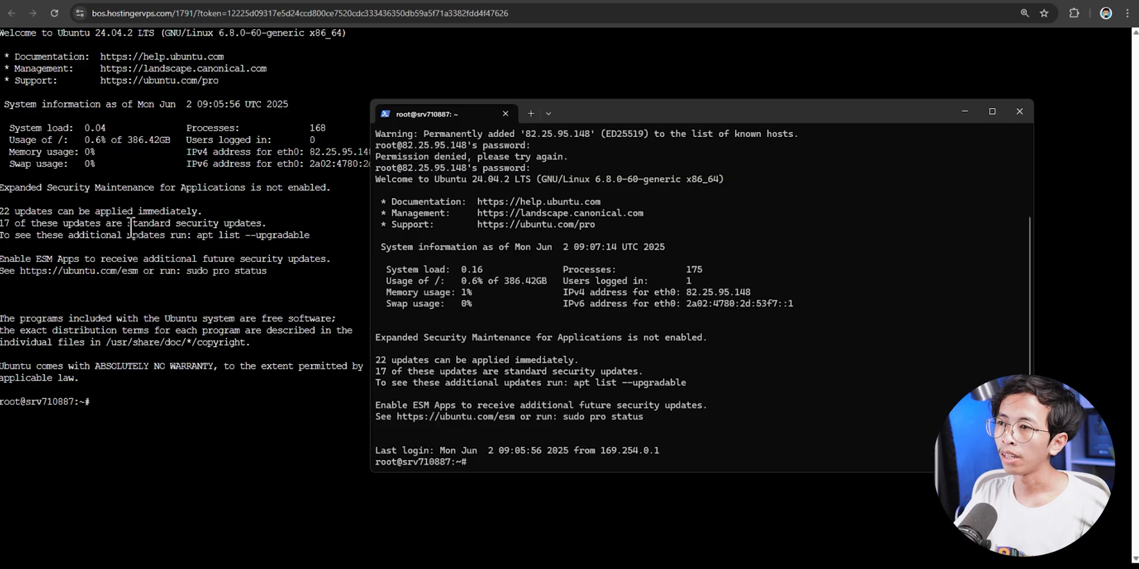
left_click_drag(584, 120, 568, 99)
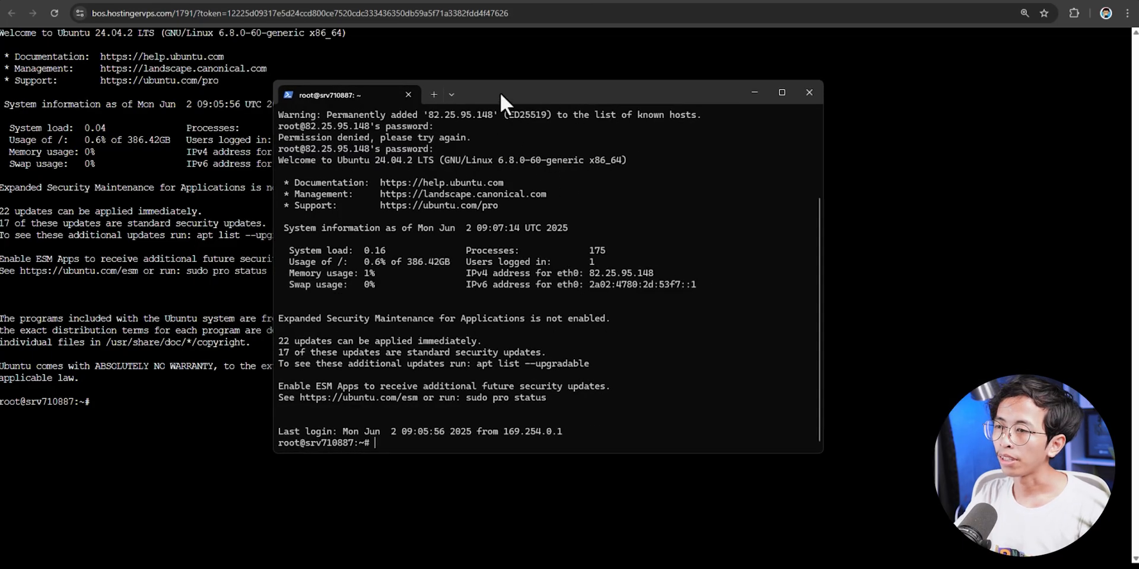
- Copy the Free edition install command from aaPanel's download page, then bring back the SSH terminal
left_click(69, 1)
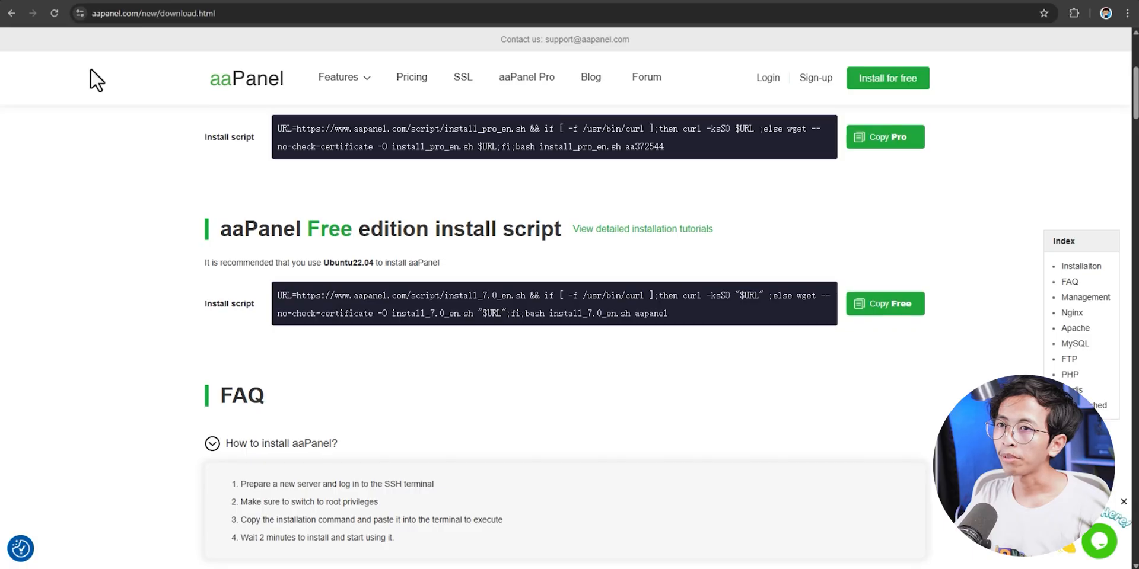
scroll(520, 169, "up", 2)
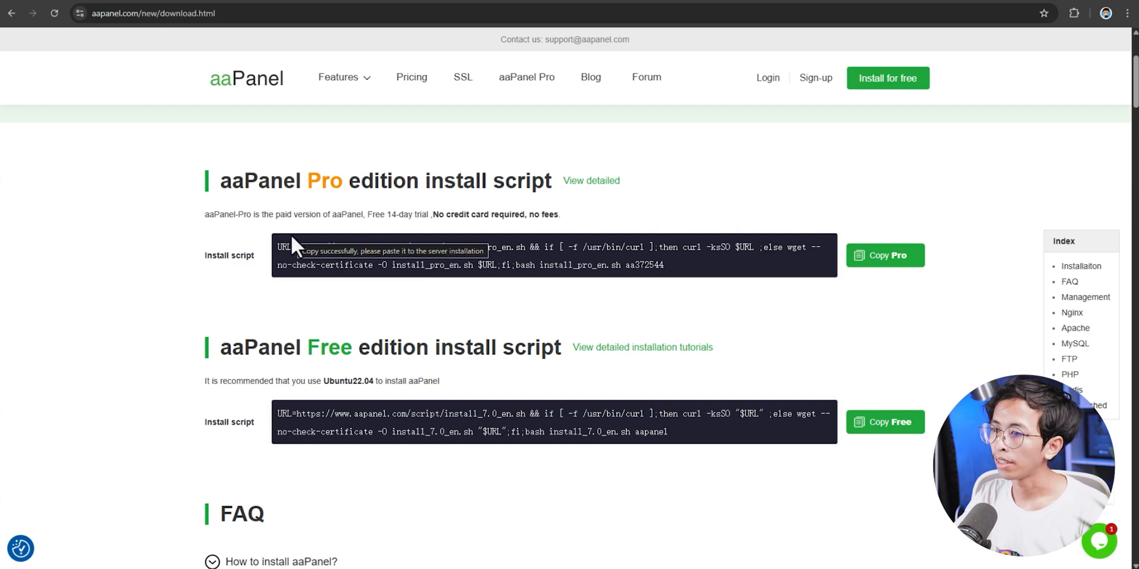
scroll(852, 280, "down", 1)
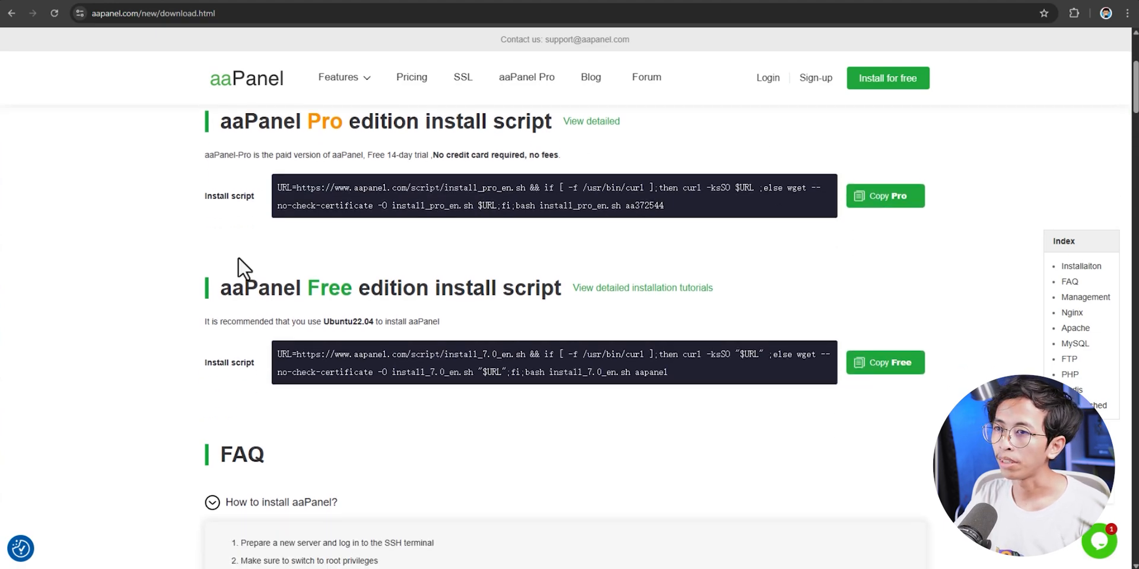
scroll(232, 259, "down", 1)
scroll(224, 262, "up", 2)
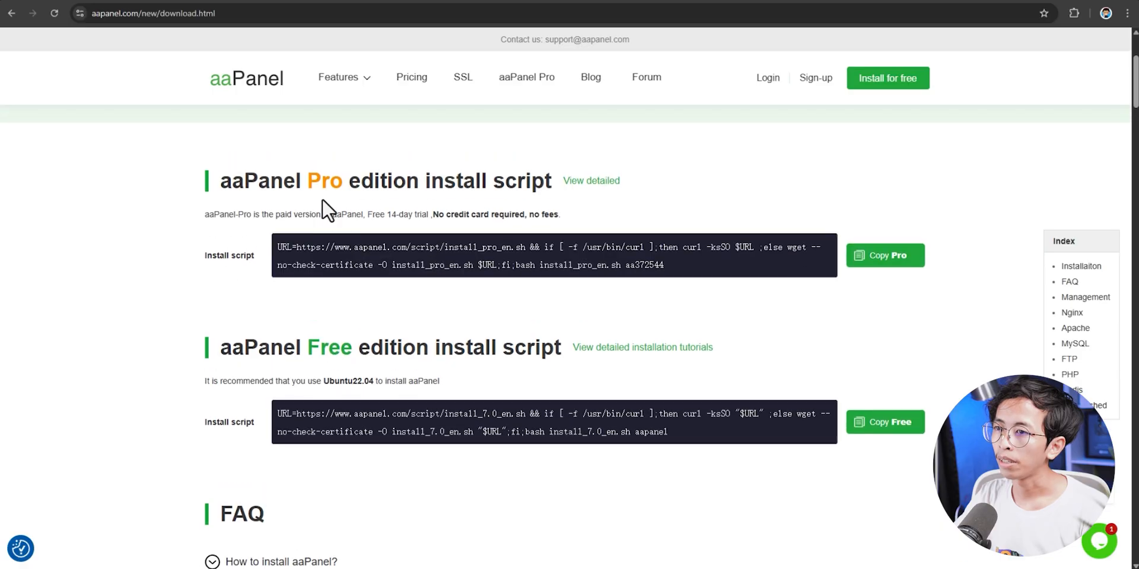
double_click(330, 347)
left_click(658, 393)
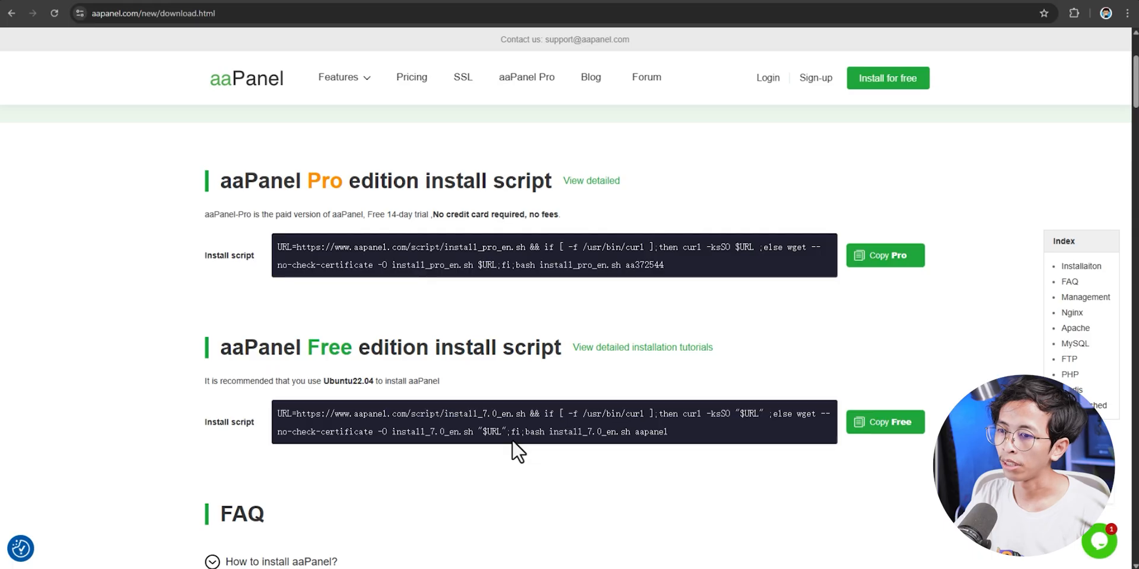
scroll(712, 365, "down", 1)
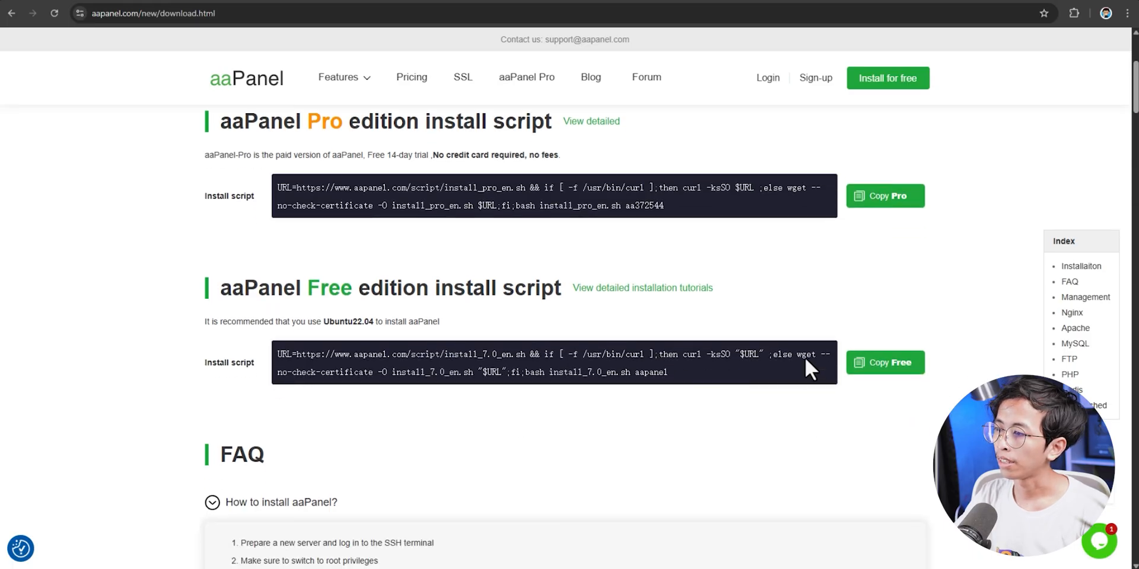
left_click(888, 373)
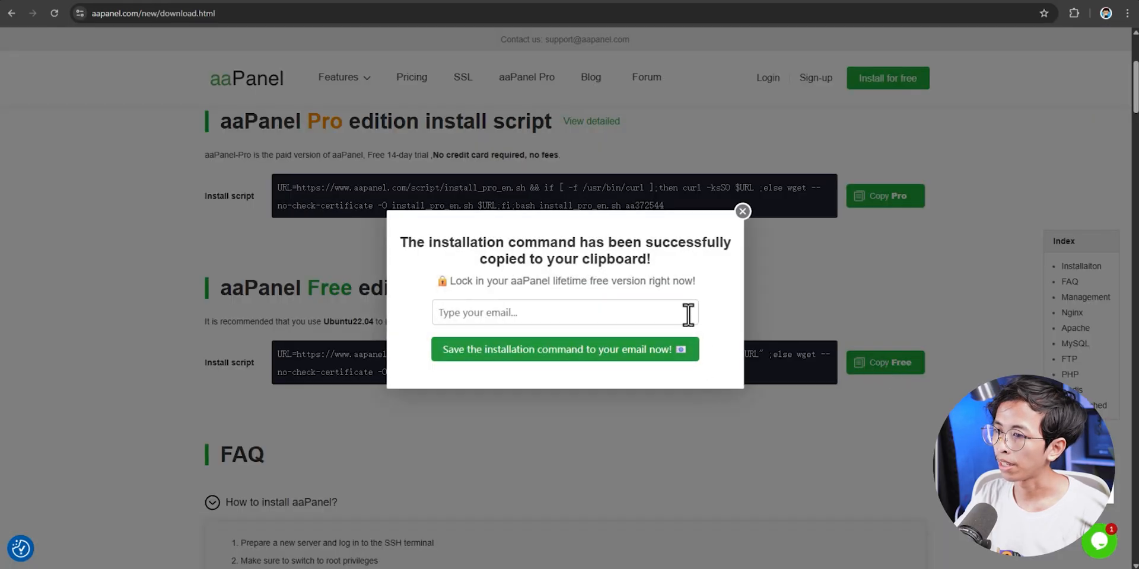
left_click(740, 213)
left_click(244, 568)
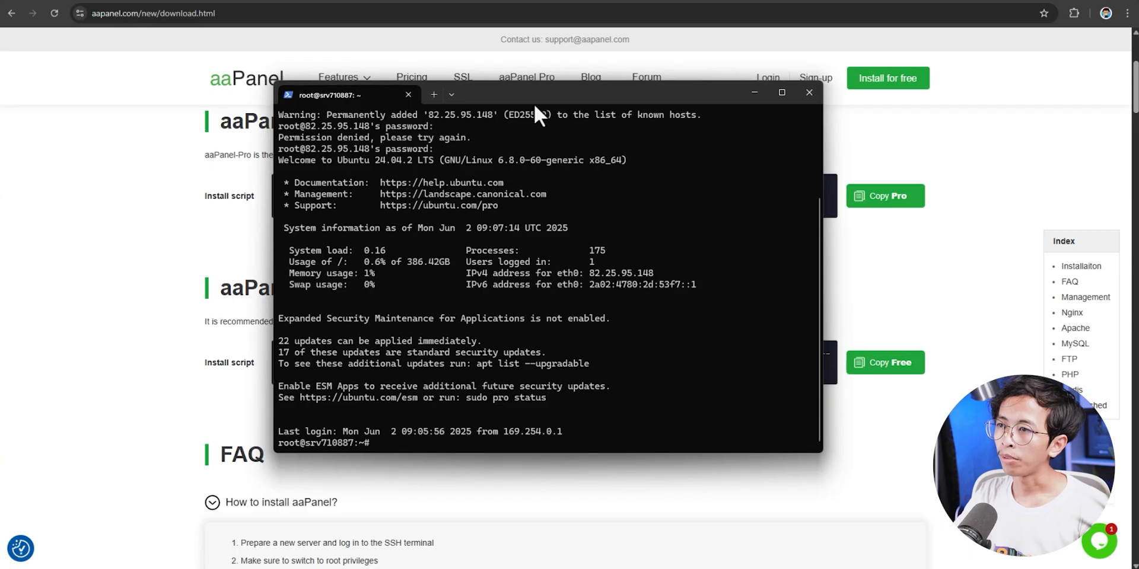
left_click_drag(534, 104, 556, 89)
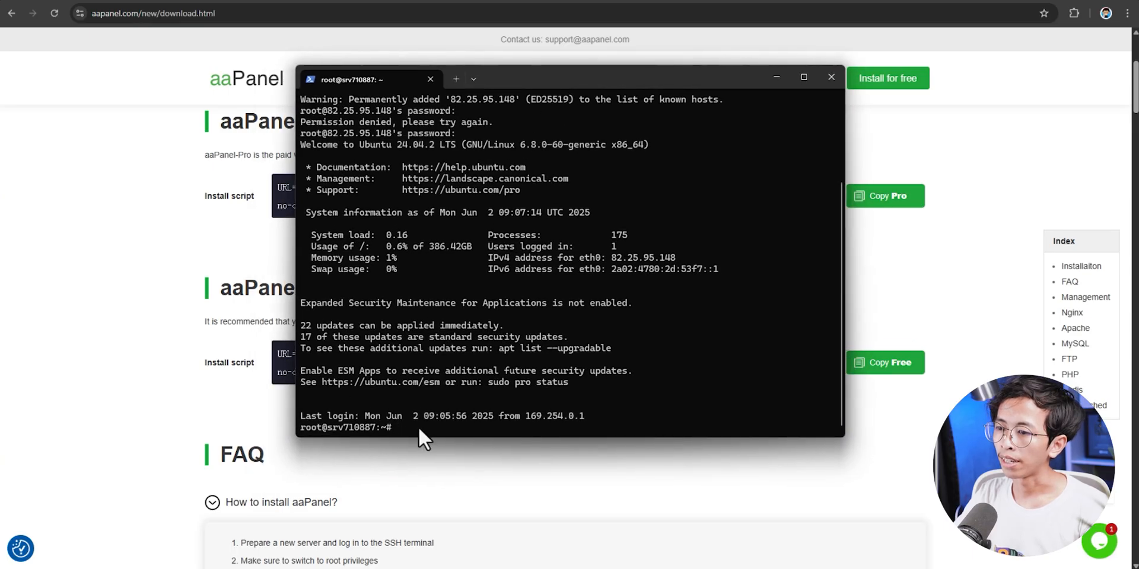
right_click(418, 426)
key("Return")
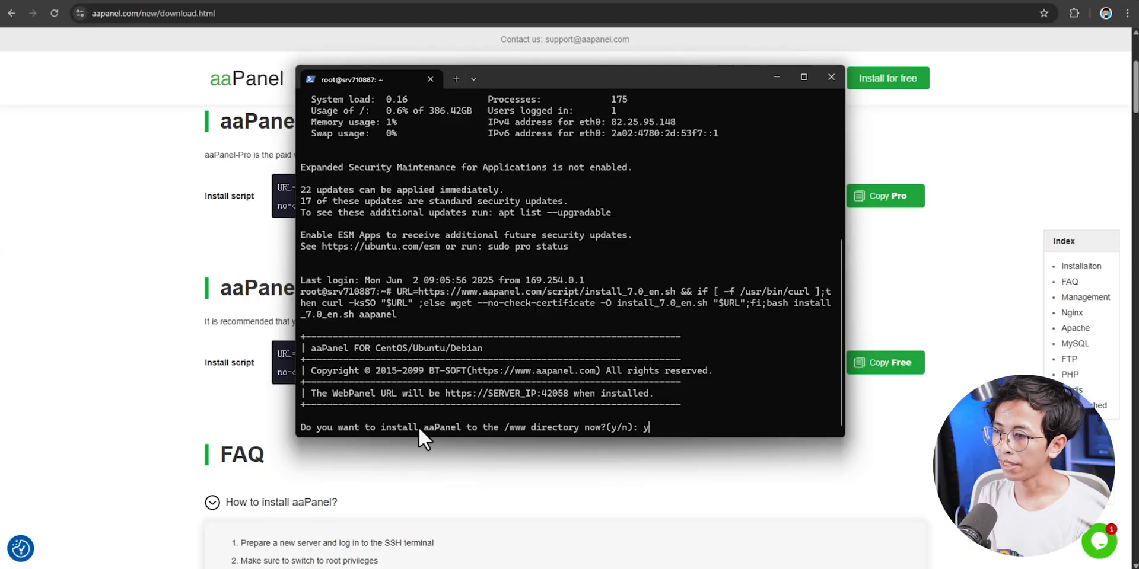
key("Return")
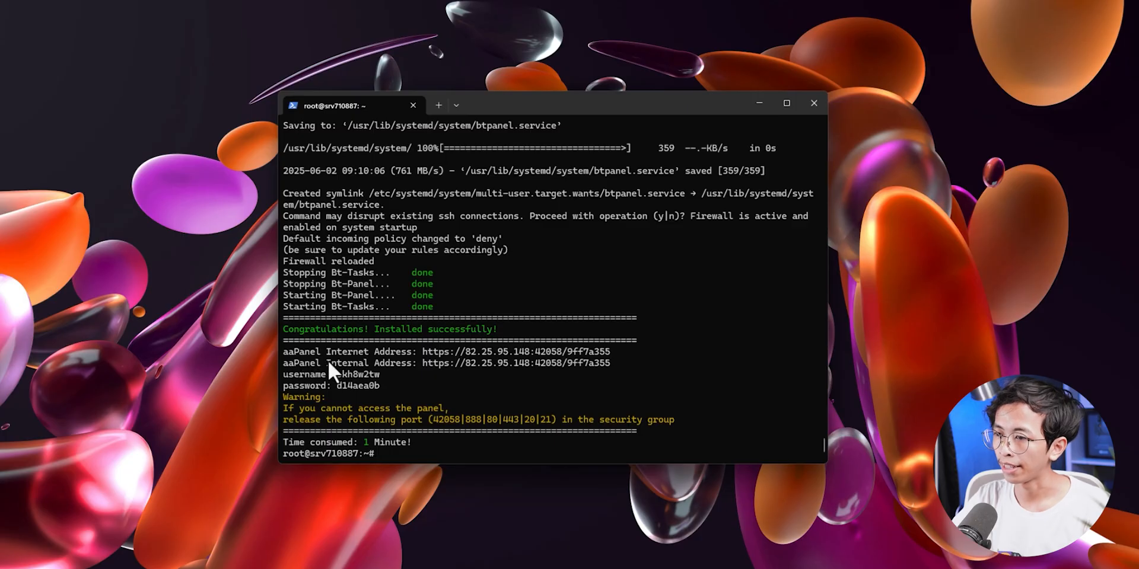
left_click_drag(382, 385, 280, 353)
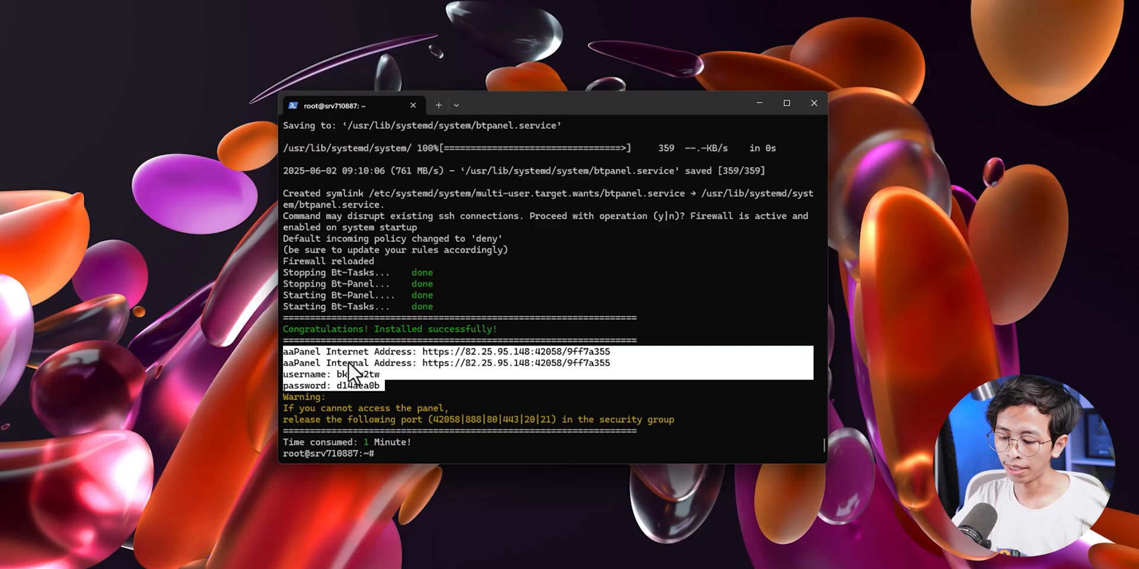
- Copy the panel addresses, username and password from the terminal into a new Notepad note
key("ctrl+c")
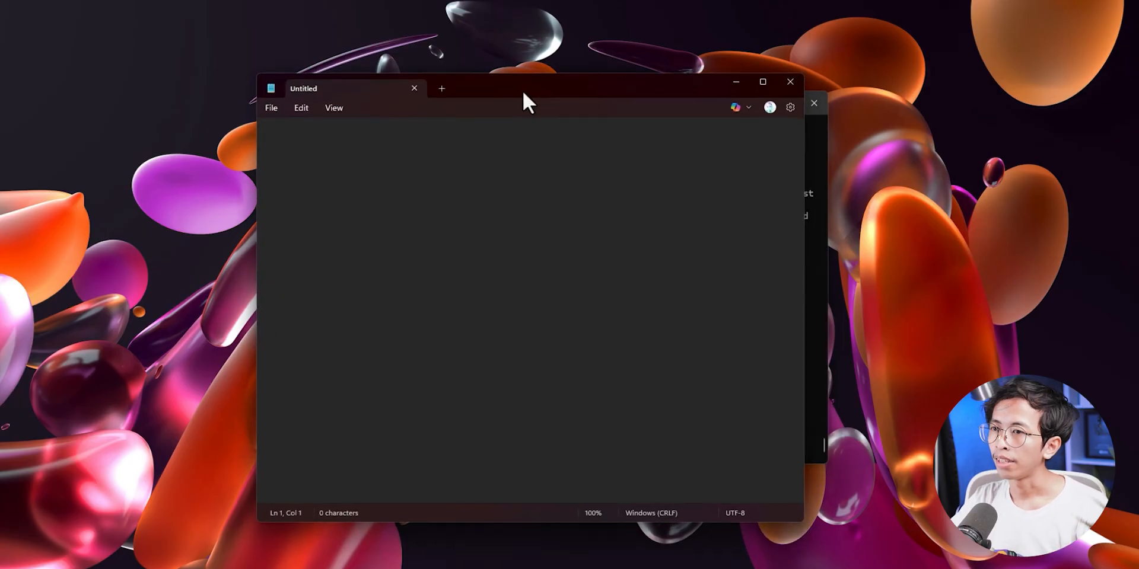
key("ctrl+v")
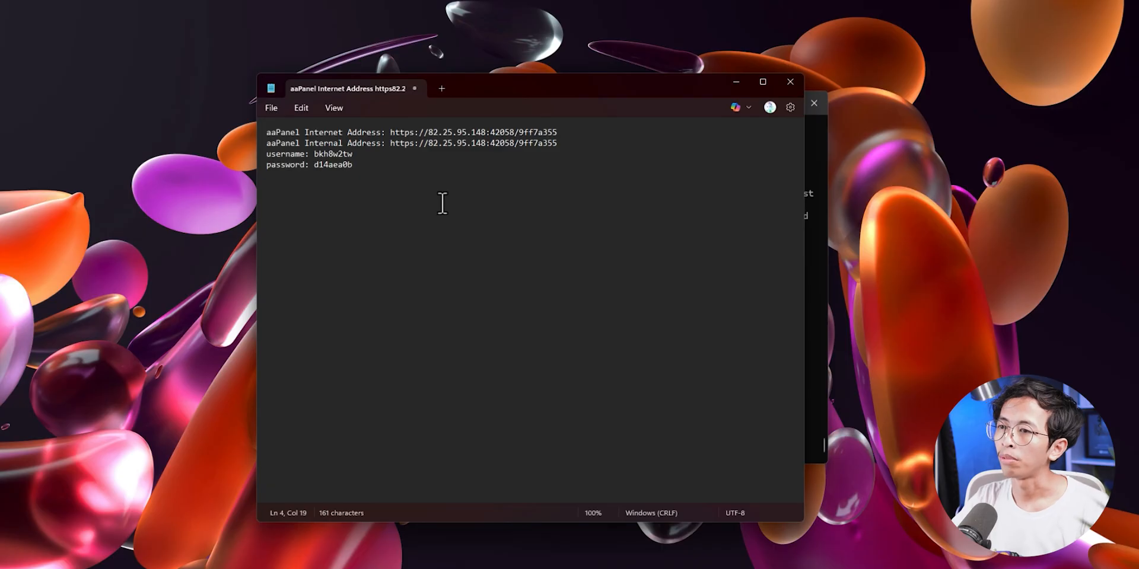
left_click_drag(384, 172, 232, 151)
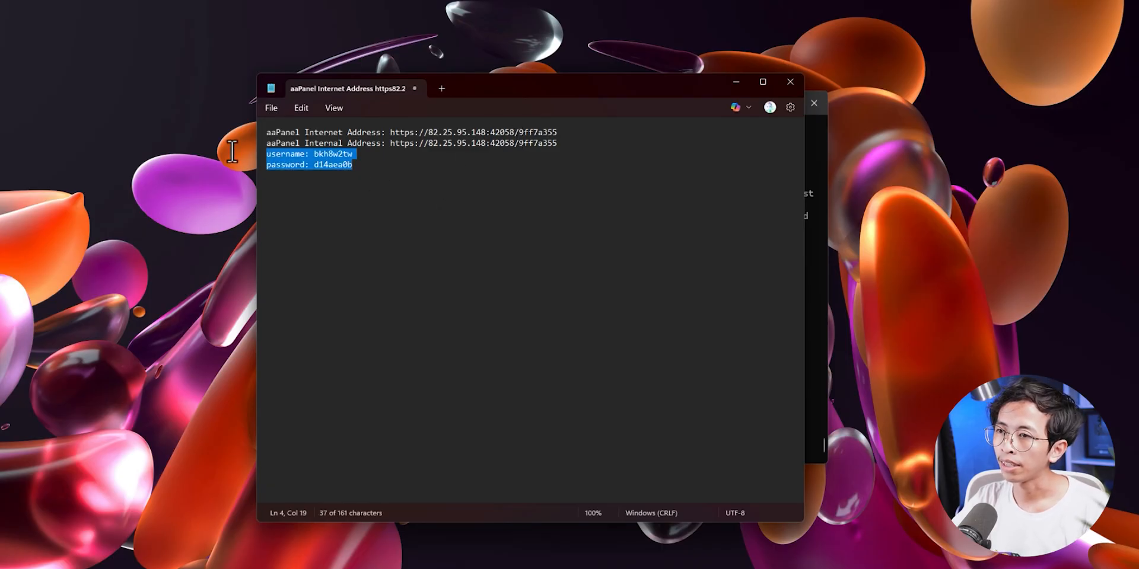
left_click(396, 170)
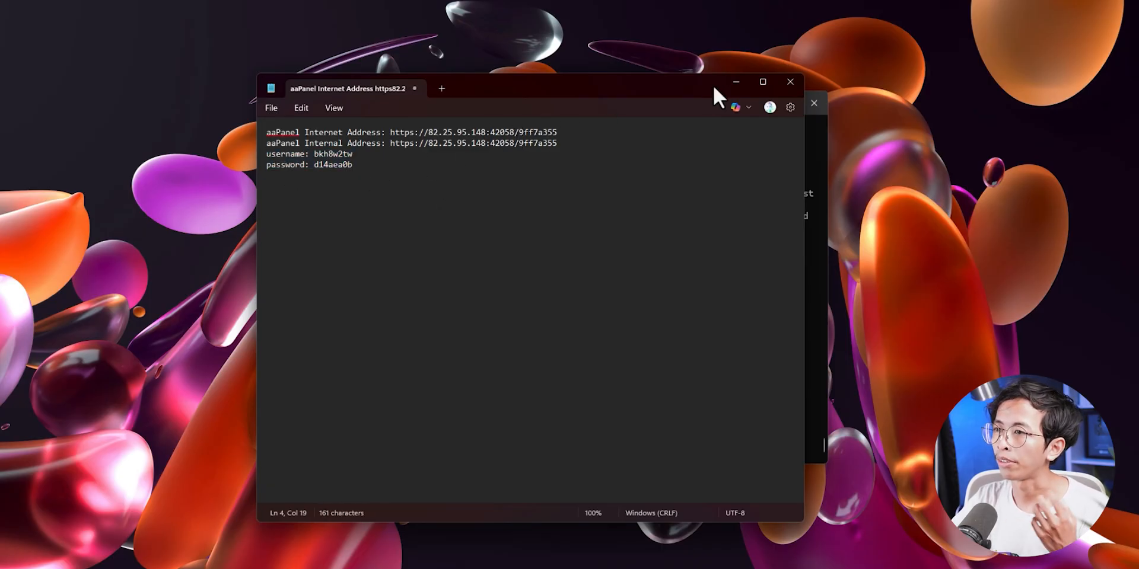
left_click_drag(702, 87, 583, 82)
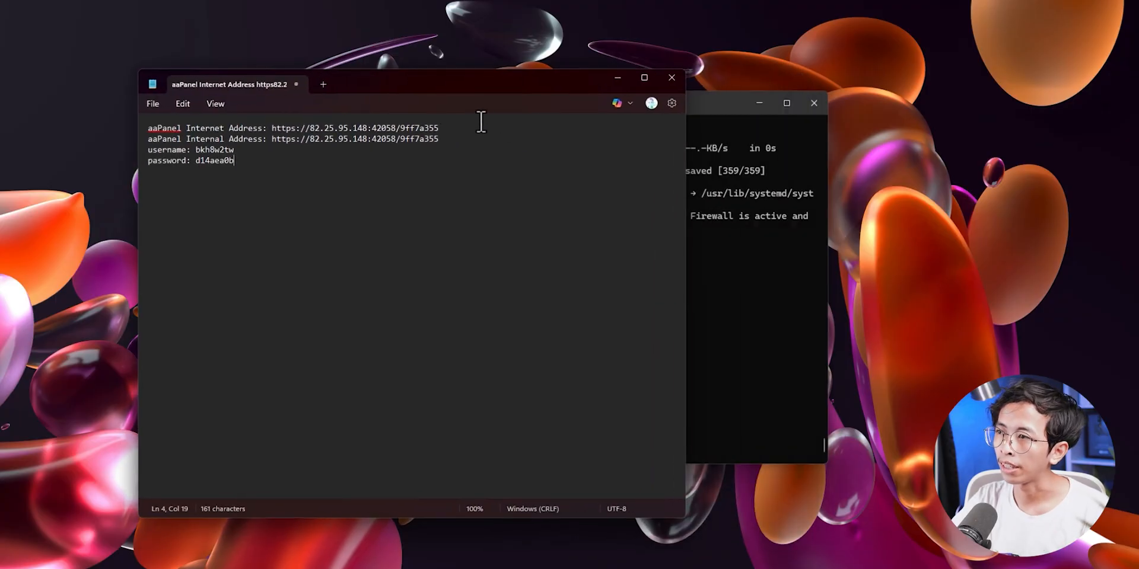
left_click(617, 78)
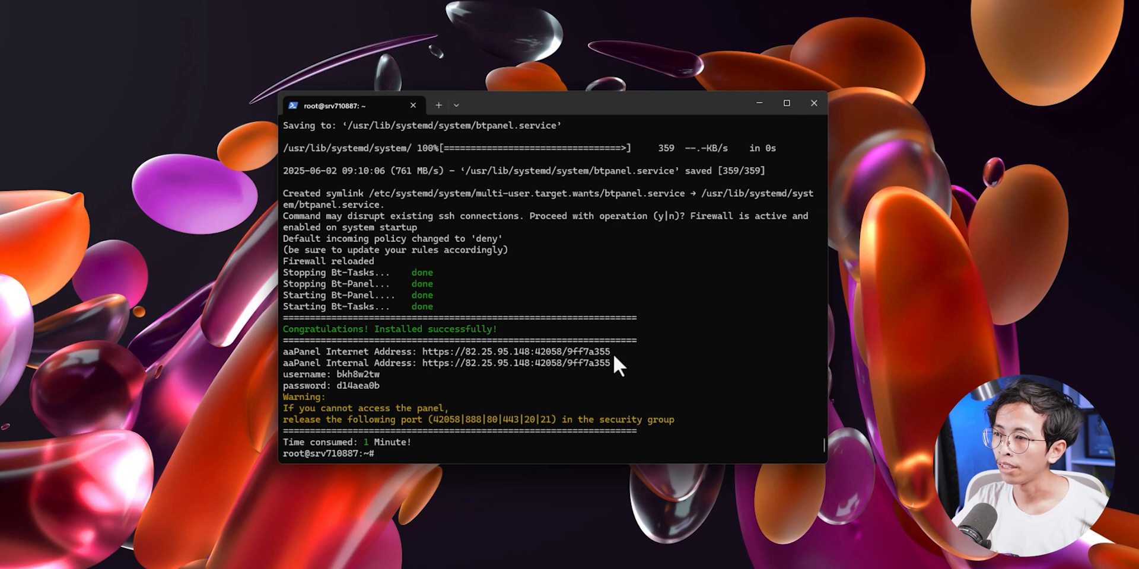
left_click_drag(613, 351, 425, 351)
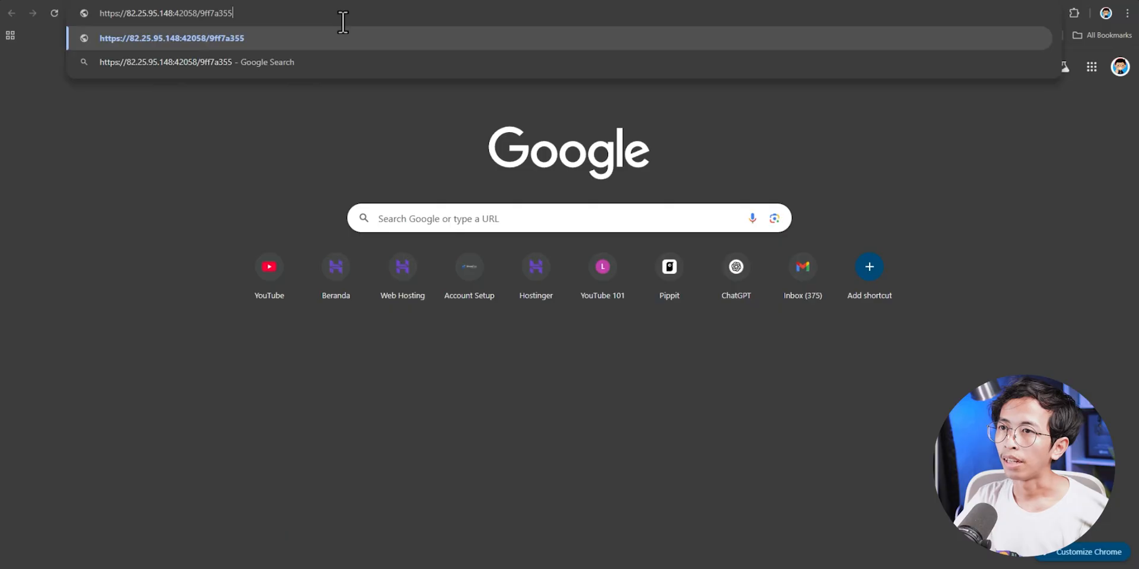
- Load the port-42058 panel URL past the certificate warning at 125% zoom and grab the saved username
key("Return")
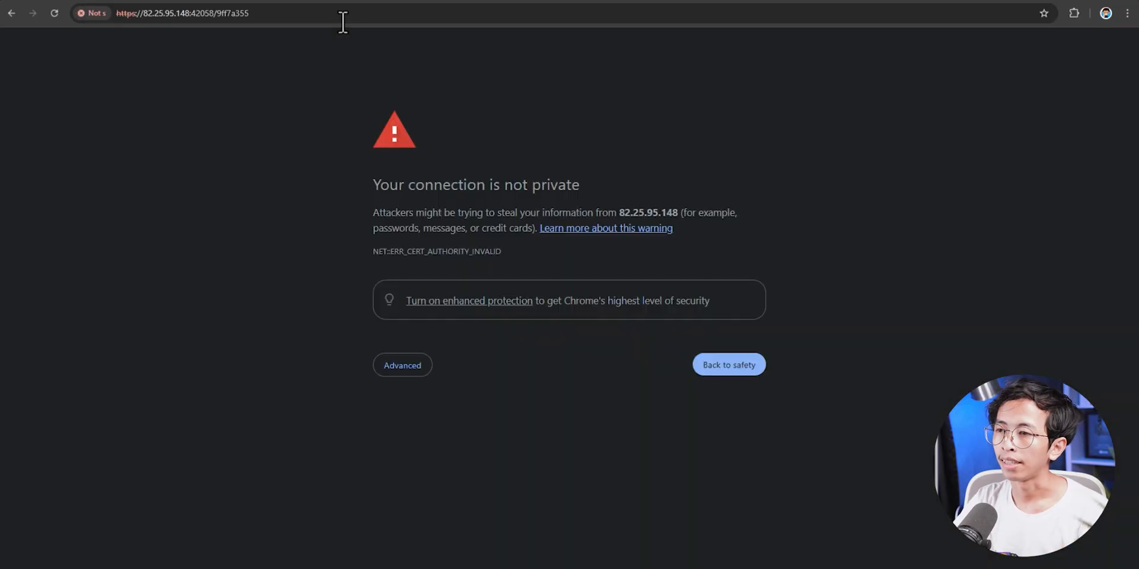
left_click(427, 352)
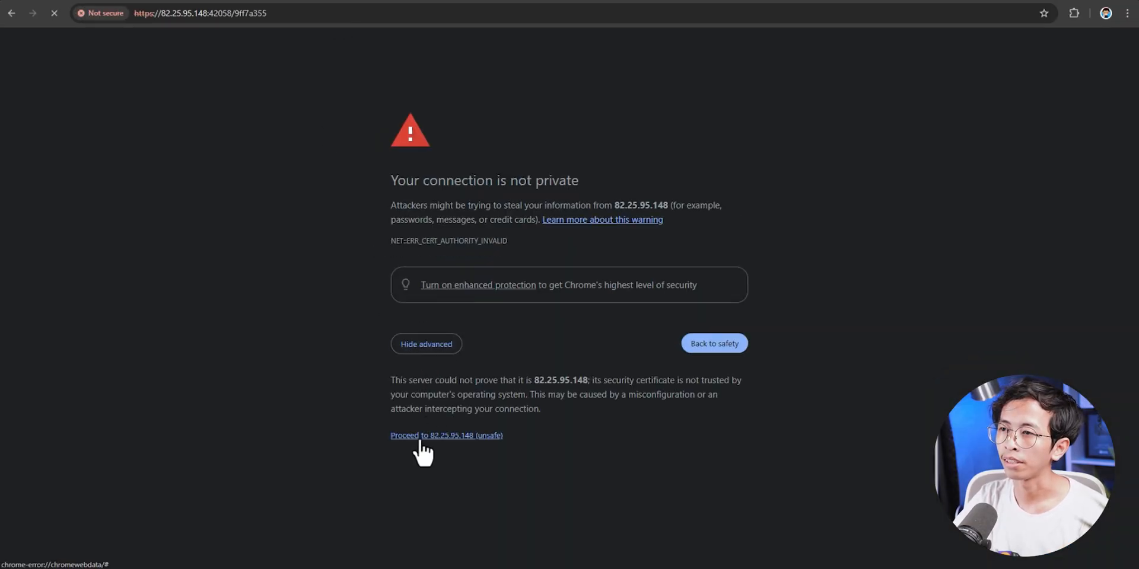
key("ctrl+plus")
key("ctrl+plus")
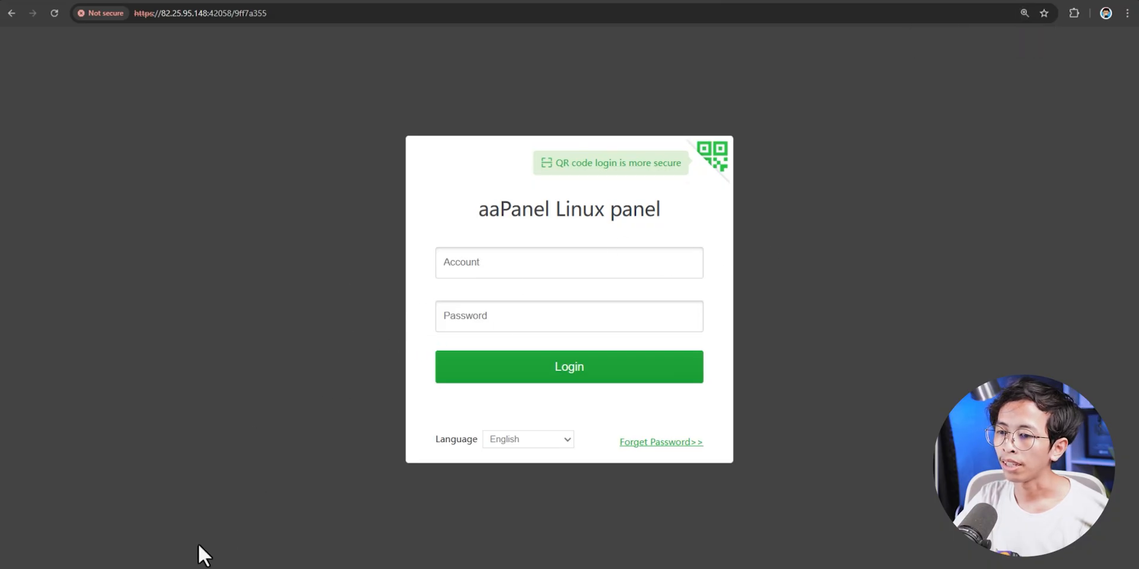
mouse_move(119, 568)
left_click(160, 534)
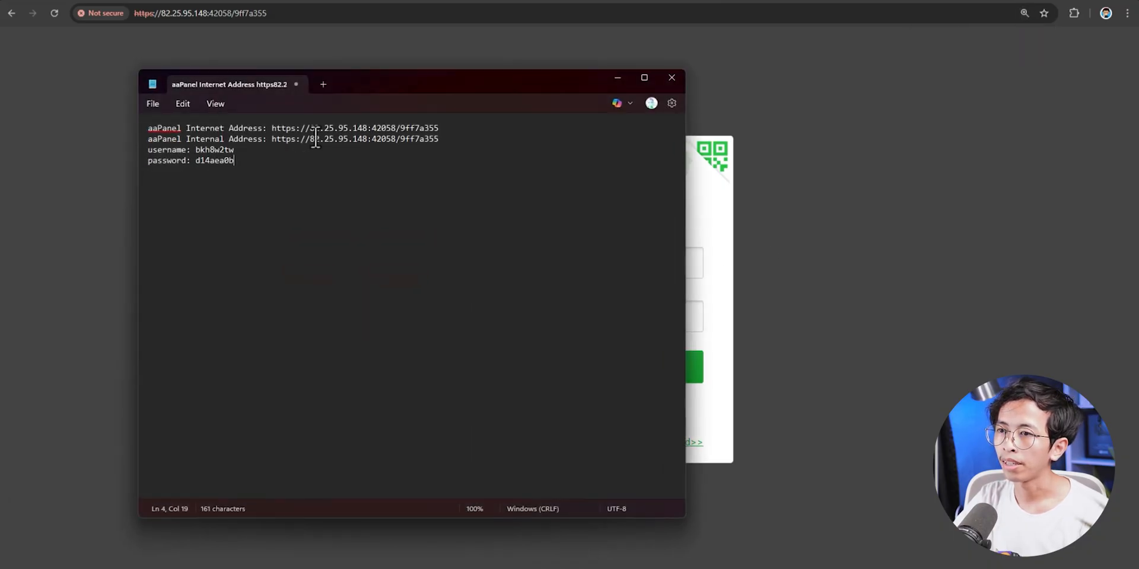
double_click(208, 150)
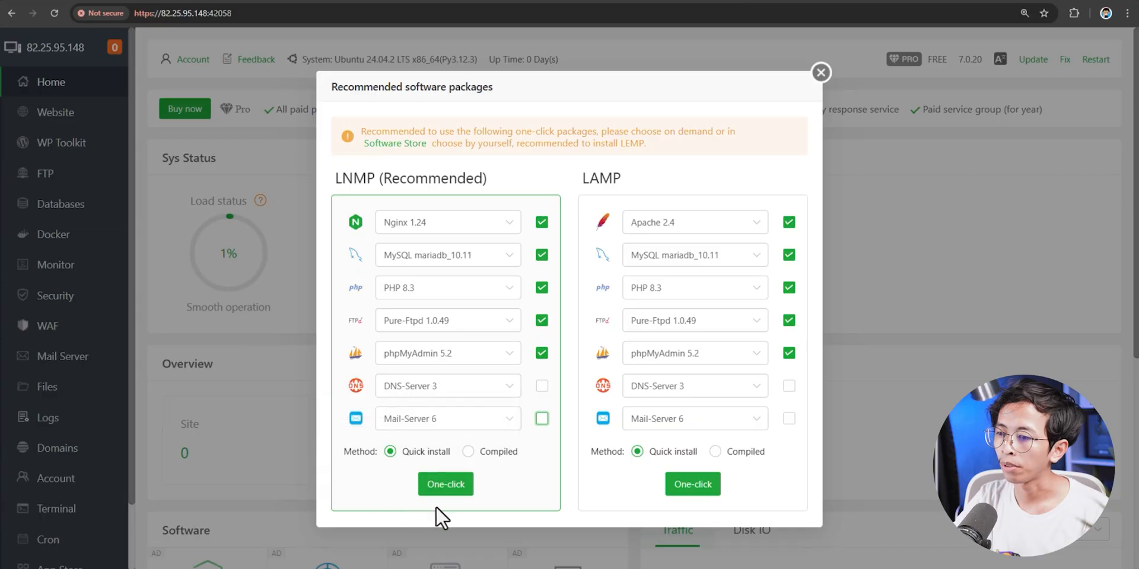
- Install the LNMP stack with One-click, close the progress window and the account sign-up prompt
left_click(457, 490)
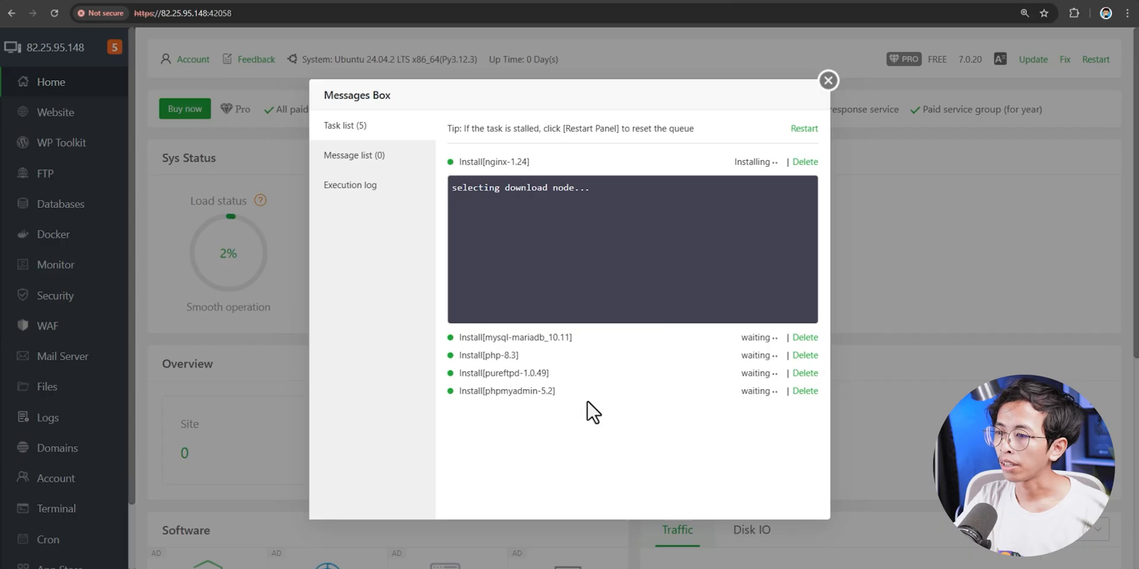
left_click_drag(506, 361, 493, 339)
left_click(568, 383)
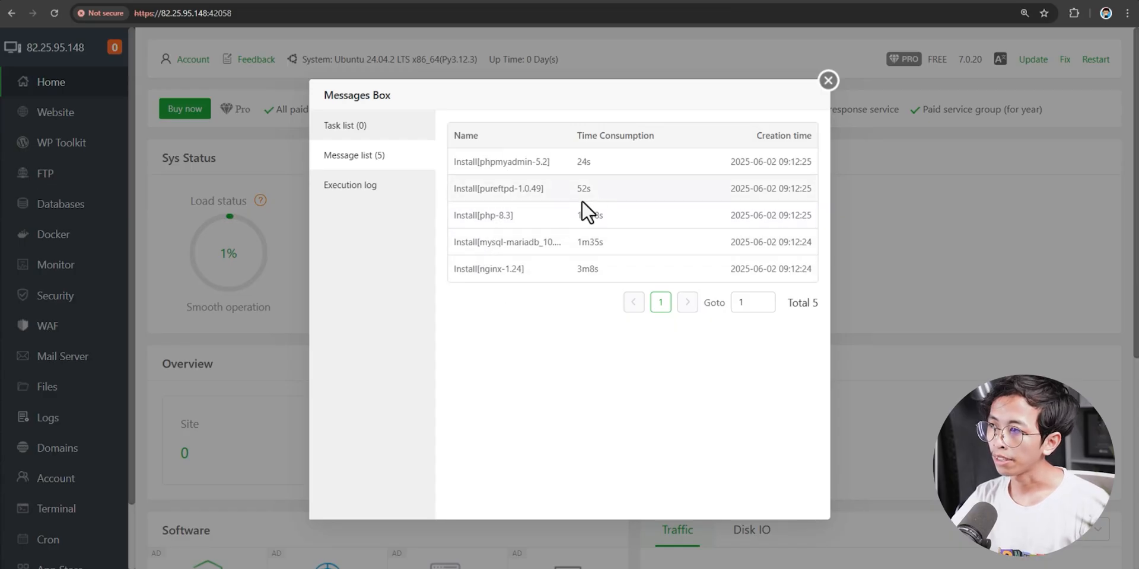
left_click(829, 80)
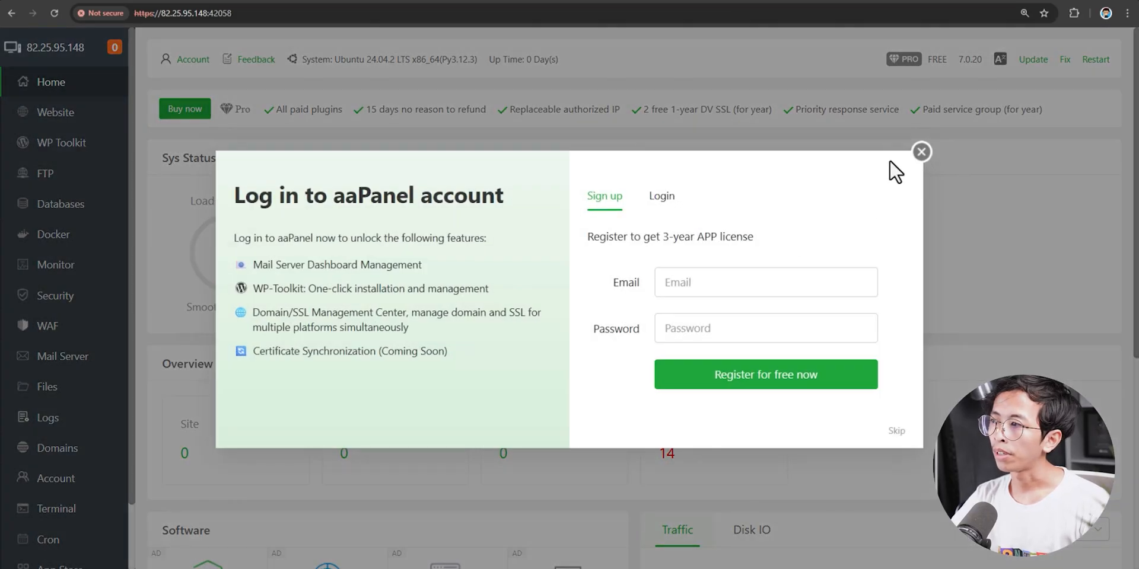
left_click(922, 153)
- Bring up the saved note, select the username, and return to the aaPanel dashboard
mouse_move(121, 568)
left_click(177, 543)
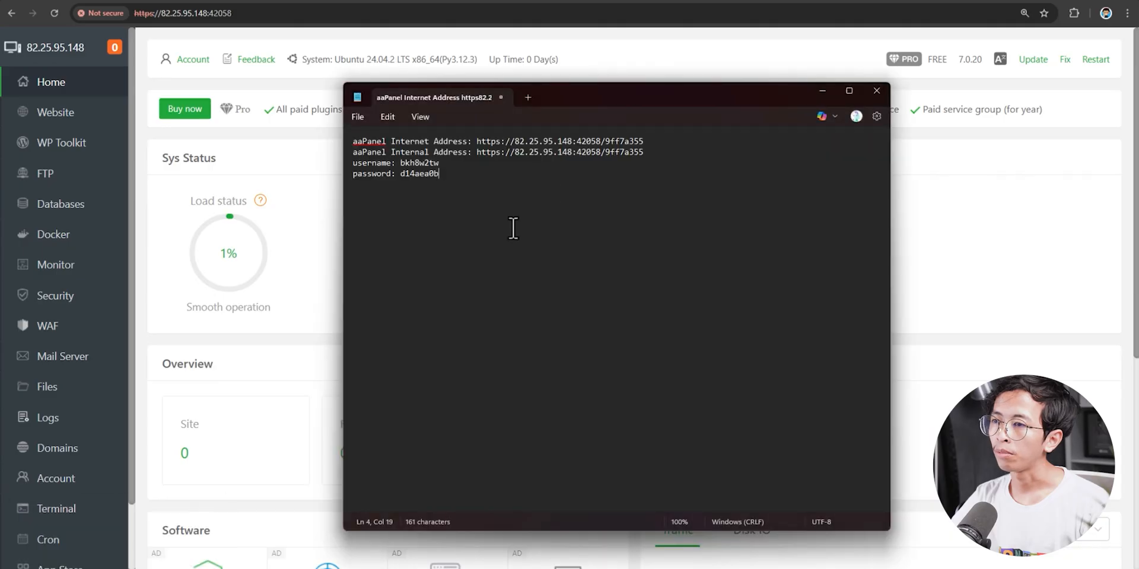
left_click_drag(597, 95, 582, 91)
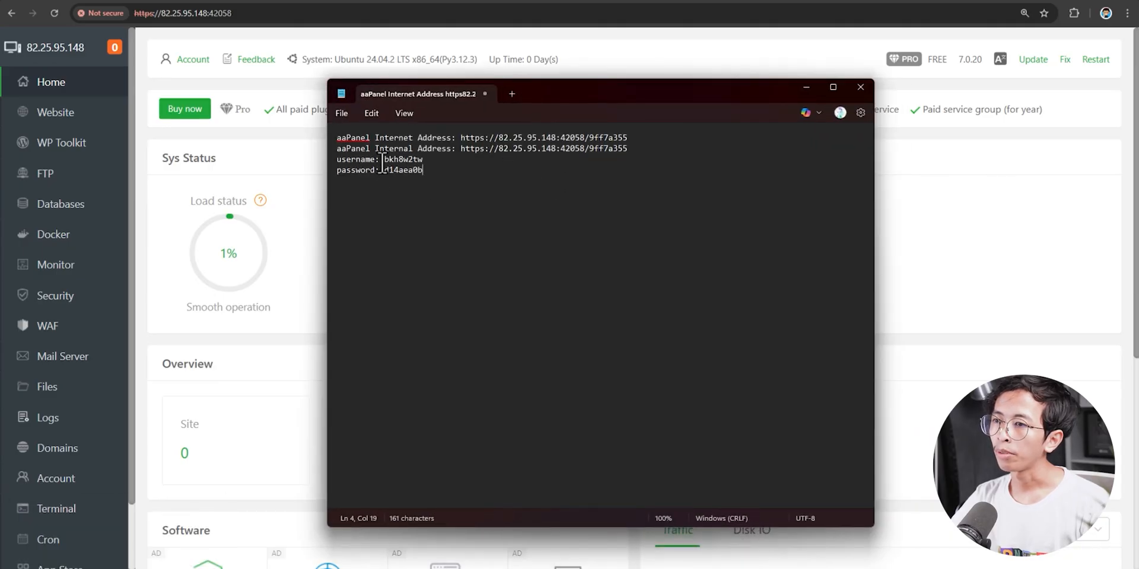
left_click_drag(384, 160, 428, 172)
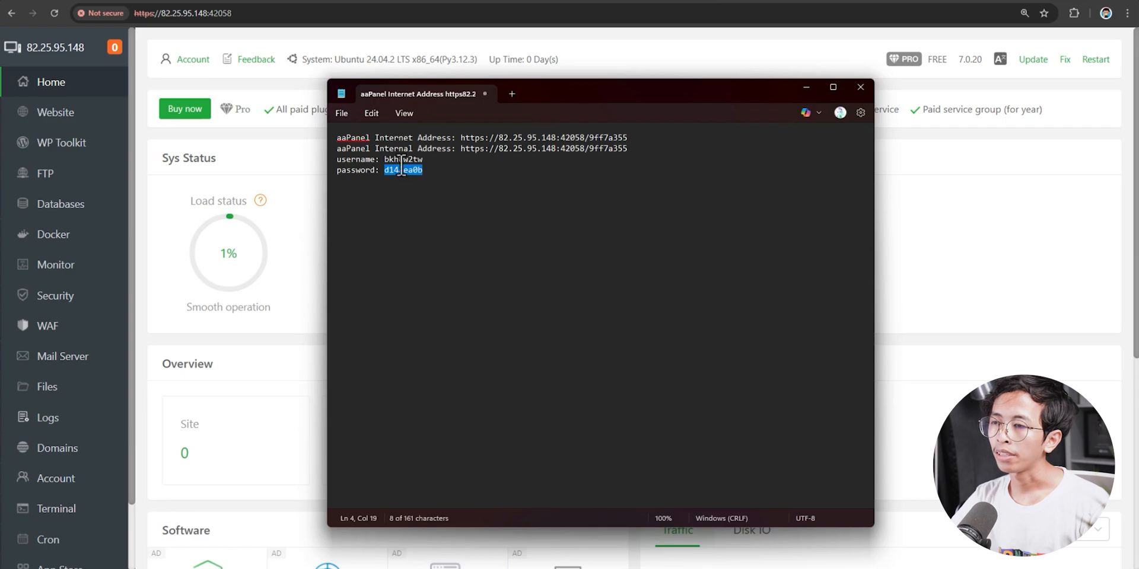
left_click(272, 154)
- In Settings, replace the Panel user value with a new username and confirm
scroll(66, 398, "down", 1)
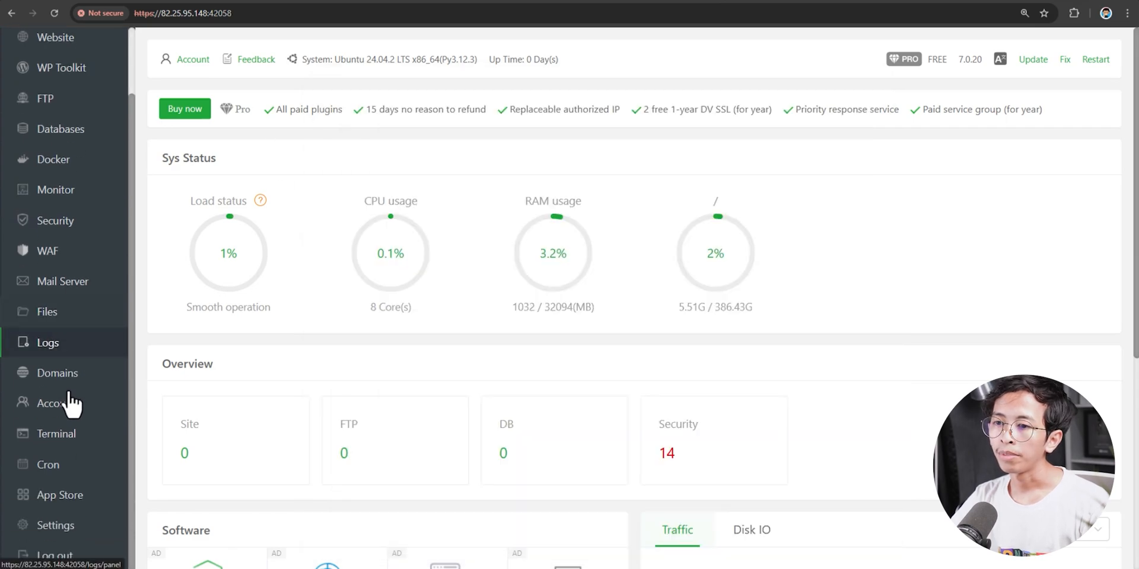
left_click(68, 531)
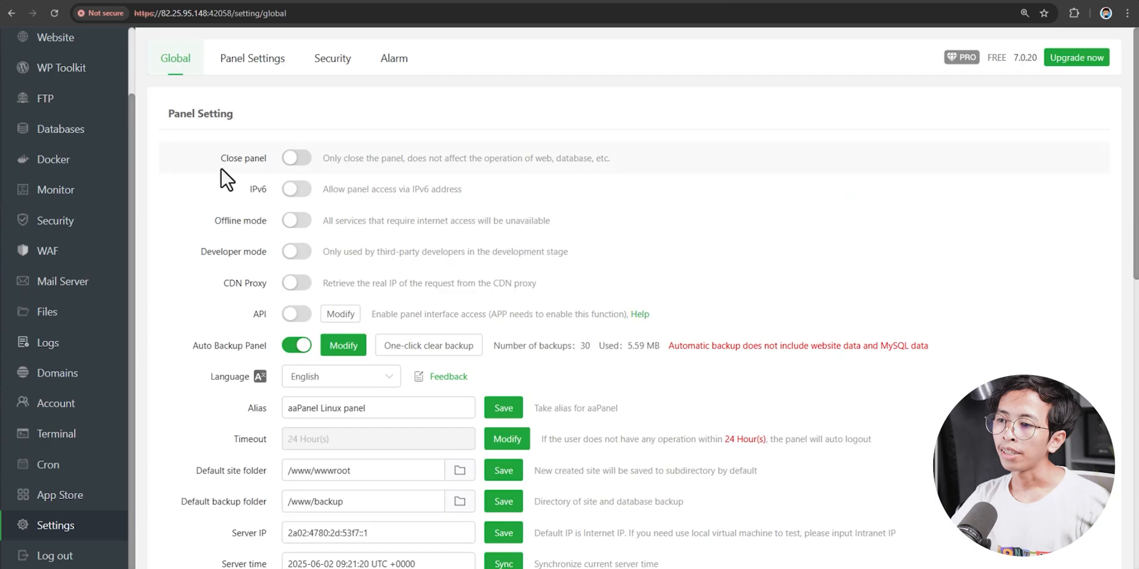
scroll(220, 168, "down", 6)
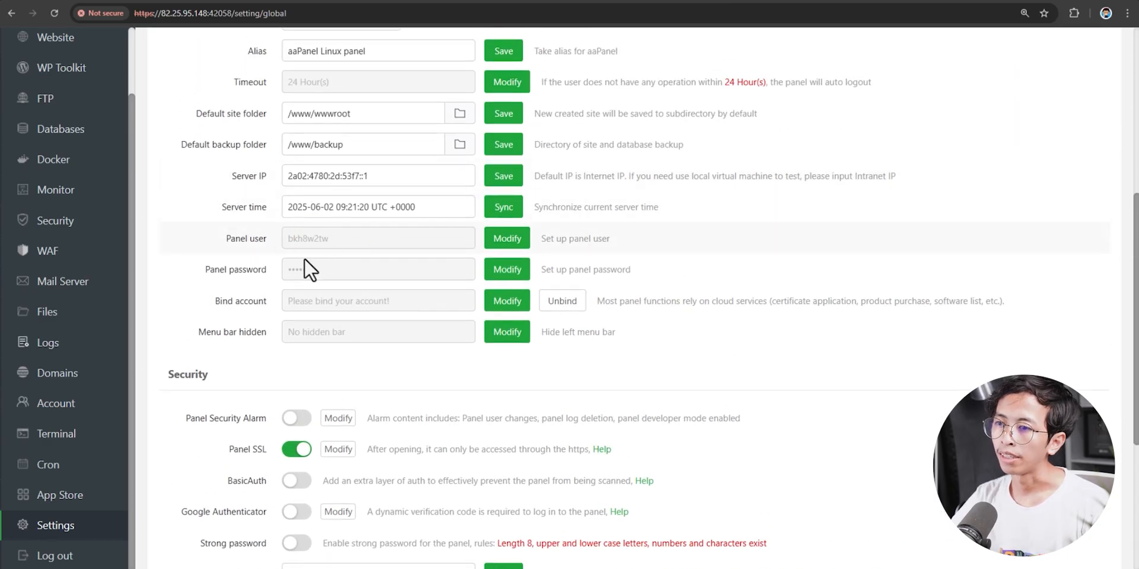
left_click(487, 243)
left_click_drag(579, 283, 490, 282)
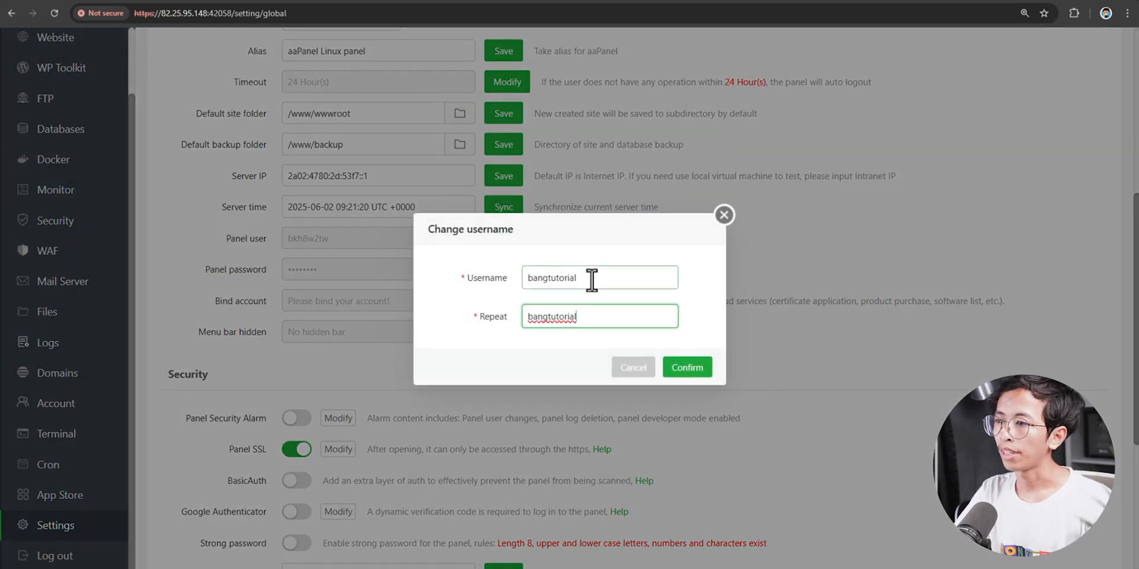
left_click(682, 369)
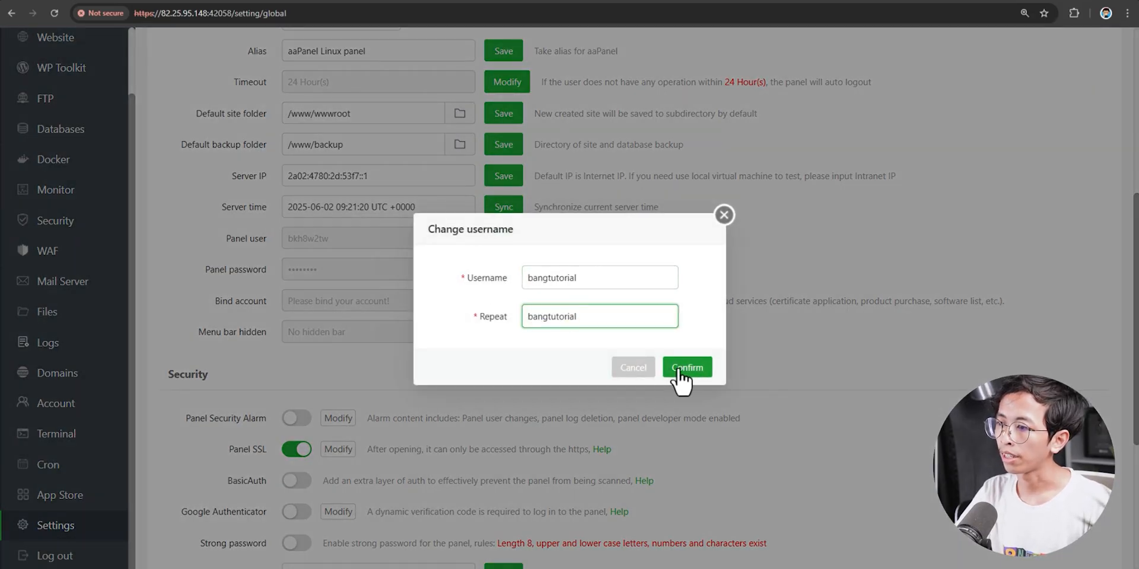
left_click(678, 368)
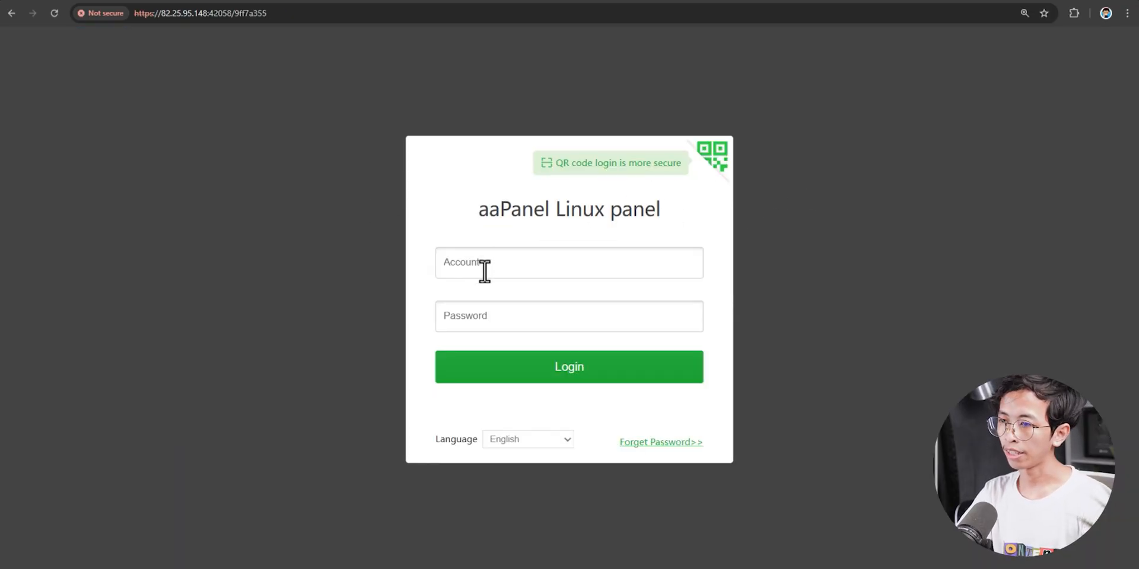
- Sign back in with the new panel username and open the Settings page
left_click(485, 267)
type("bangtutorial")
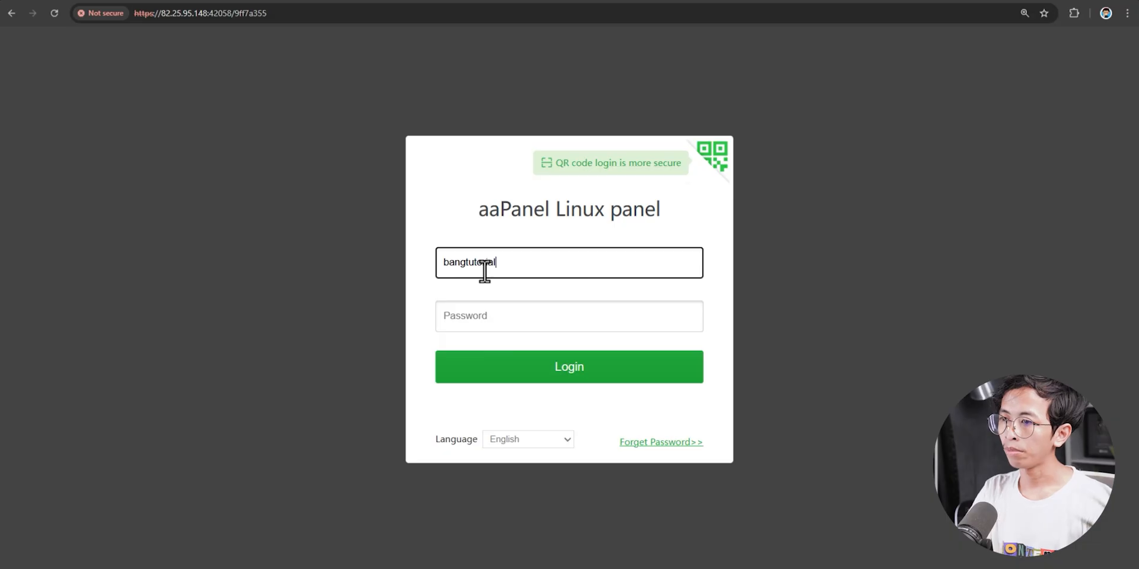
left_click(178, 528)
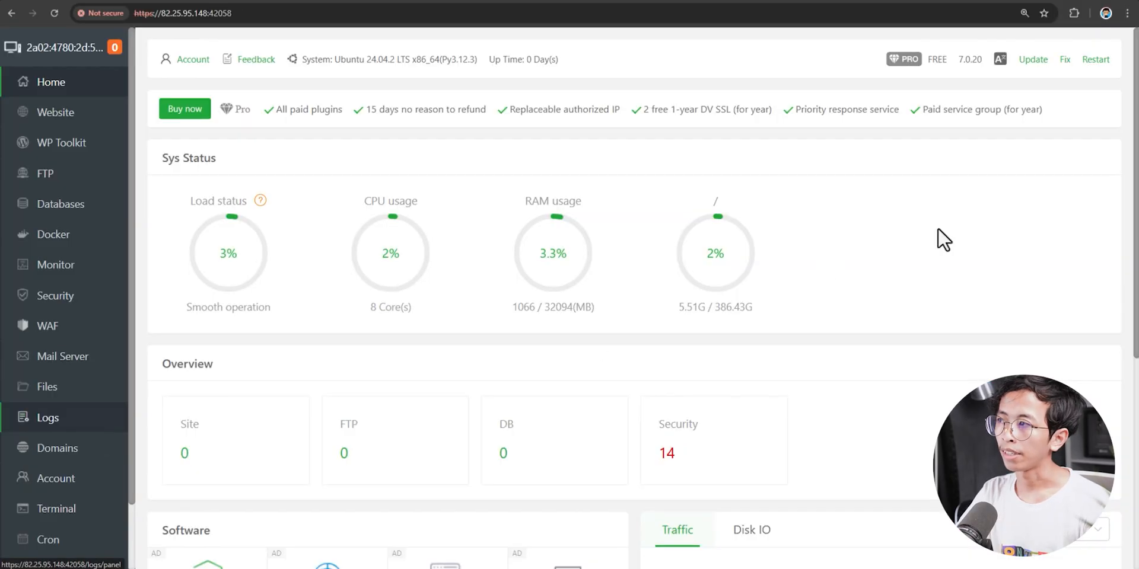
scroll(56, 533, "down", 1)
left_click(55, 526)
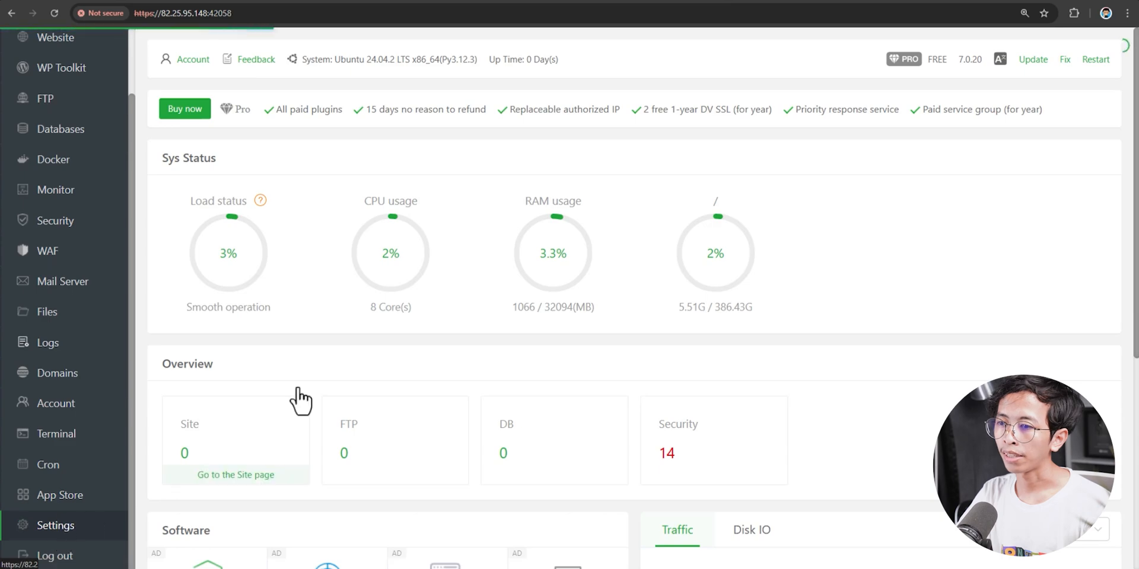
scroll(368, 344, "down", 4)
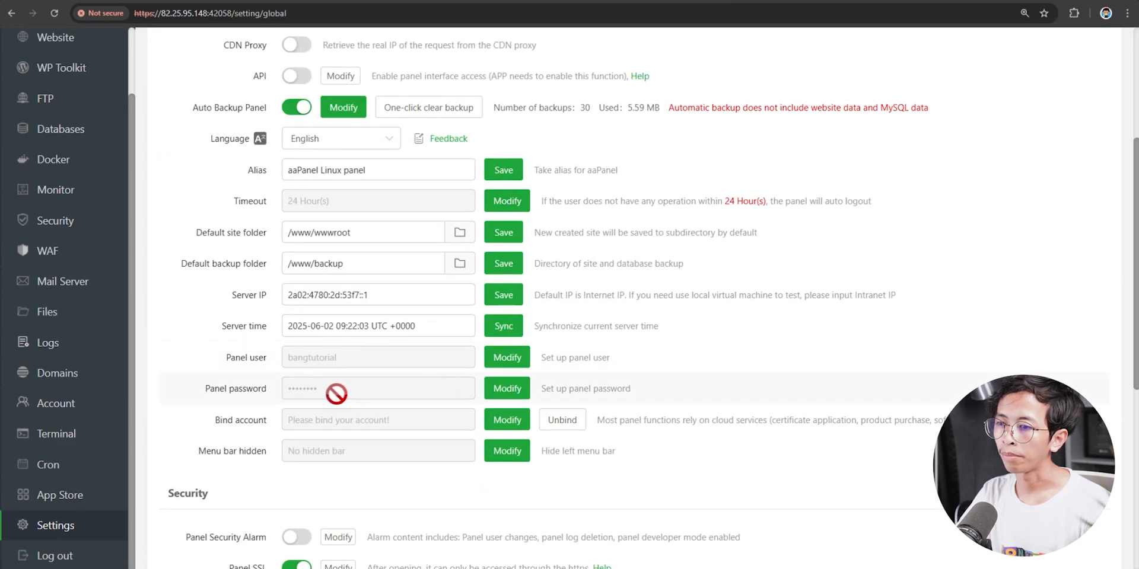
scroll(379, 363, "down", 1)
- Open the panel password dialog, then return to Settings and select the security entrance path in the note
left_click(508, 335)
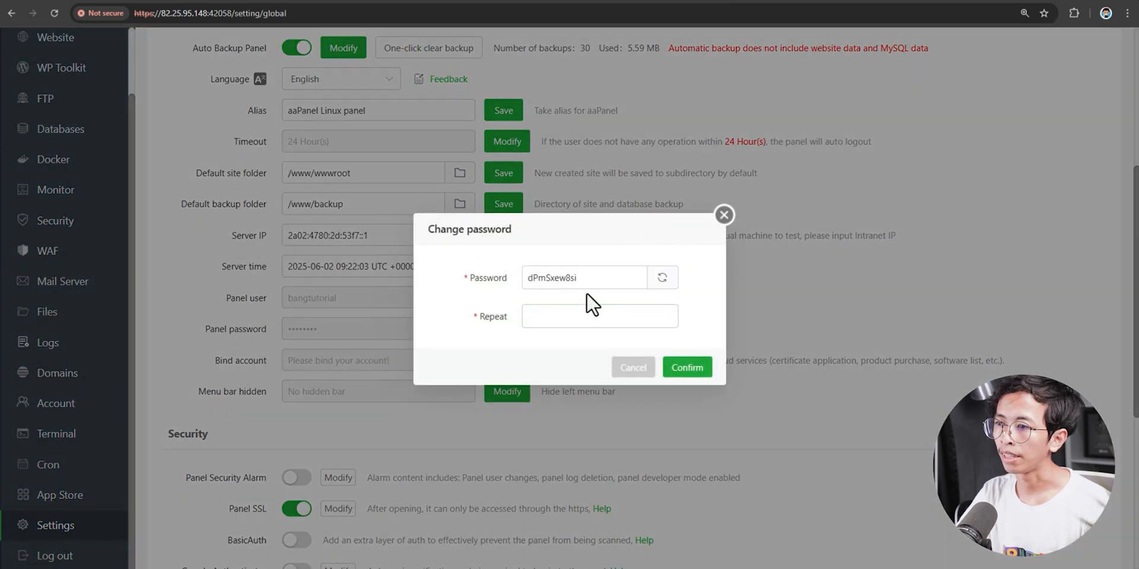
left_click(577, 317)
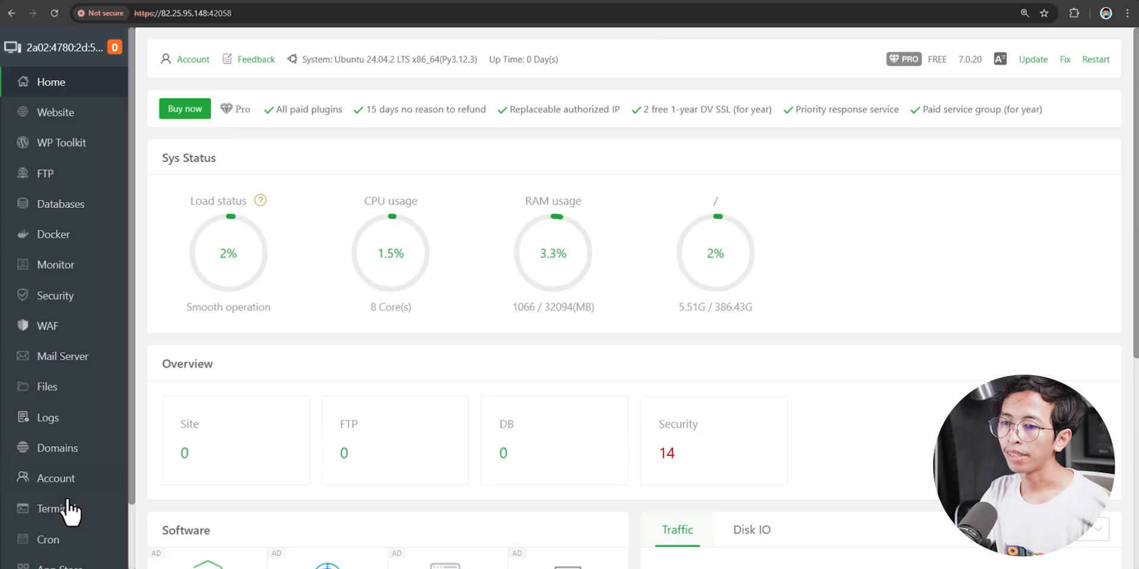
scroll(66, 509, "down", 2)
left_click(55, 526)
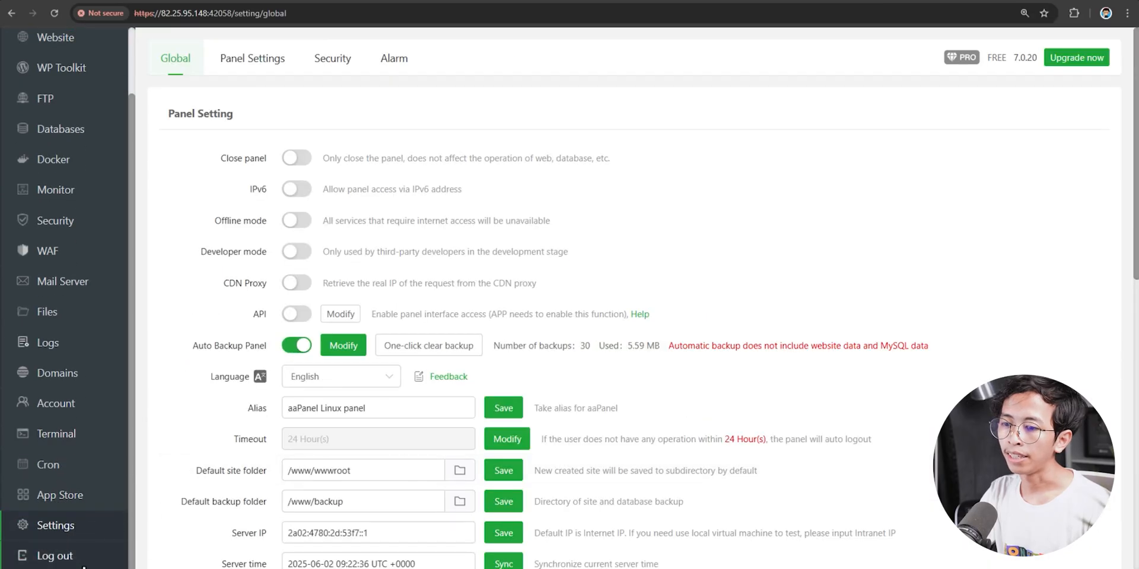
left_click(177, 559)
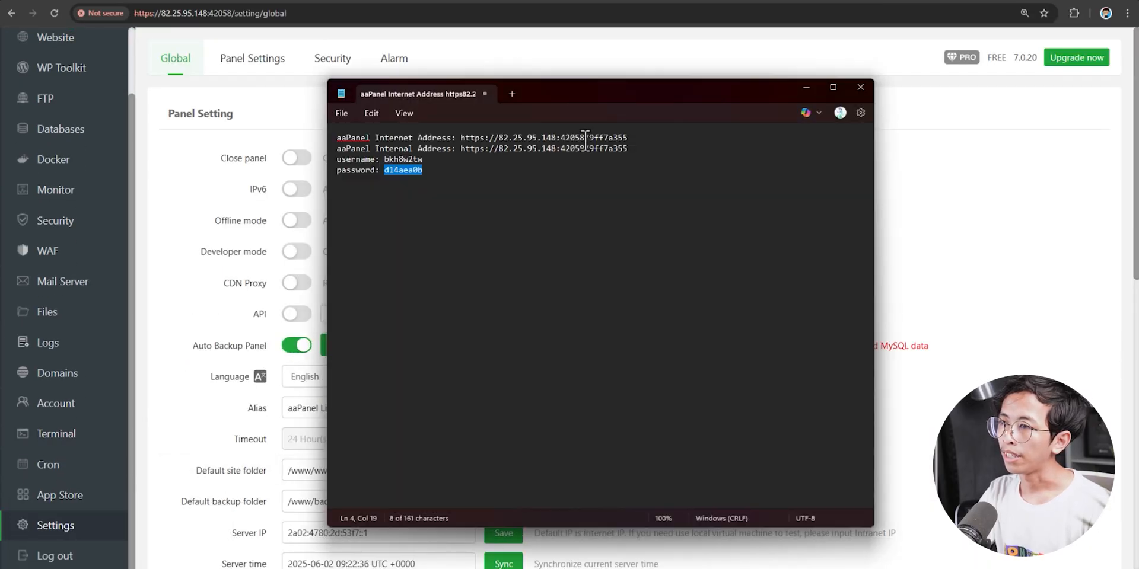
left_click_drag(559, 140, 631, 138)
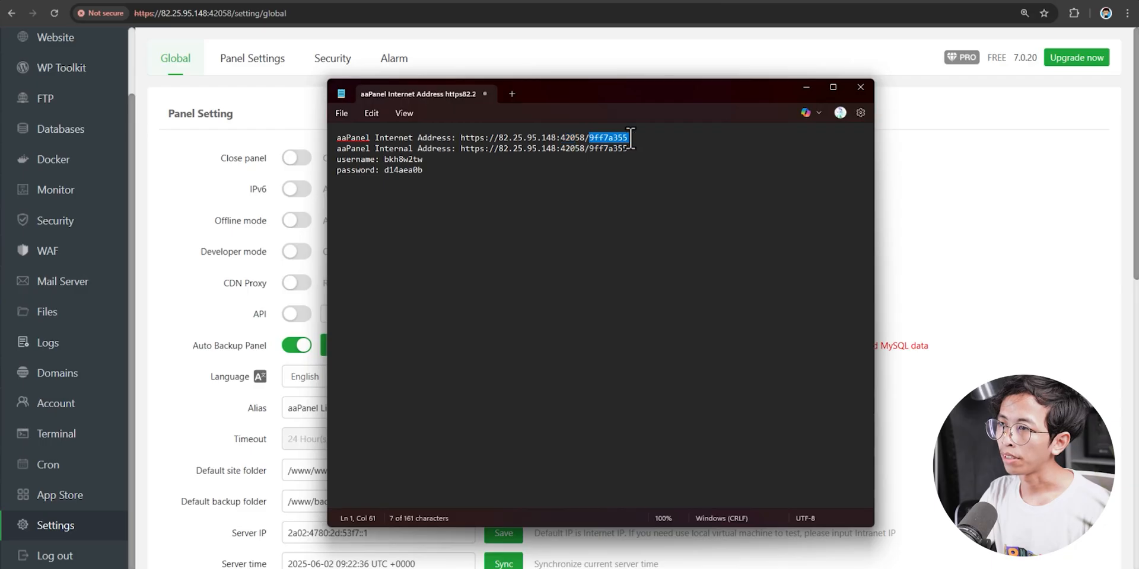
- Change the panel port to 7575, acknowledging the warning
left_click(191, 203)
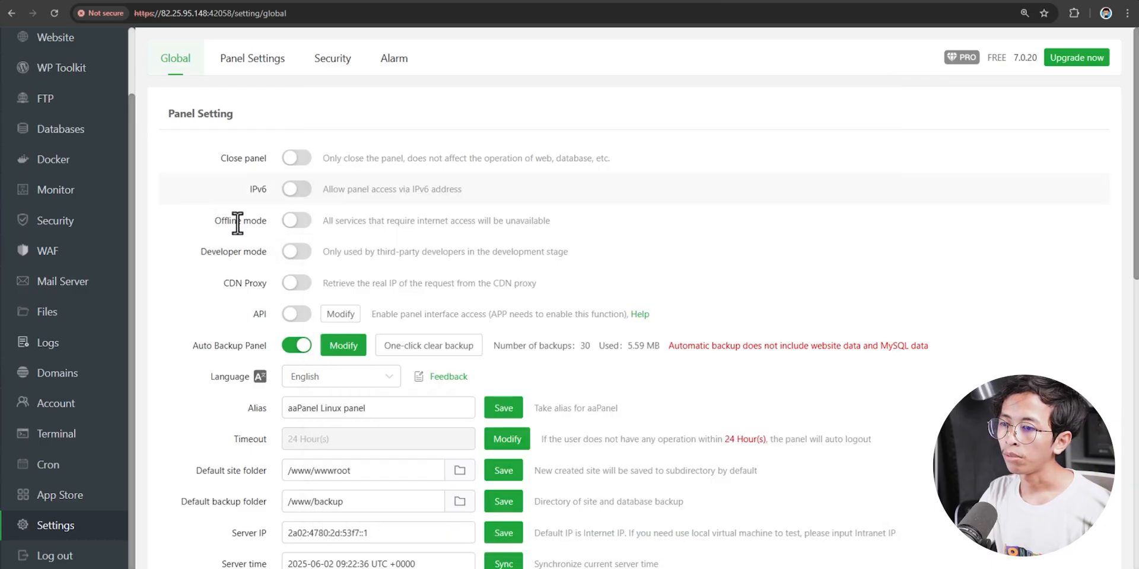
scroll(226, 303, "down", 4)
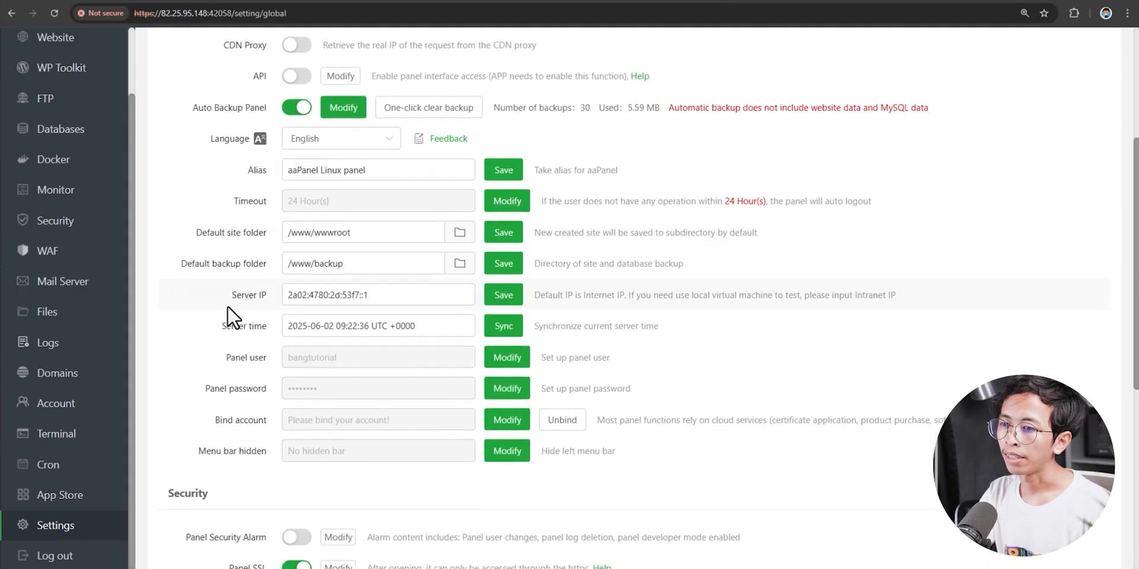
scroll(227, 307, "down", 6)
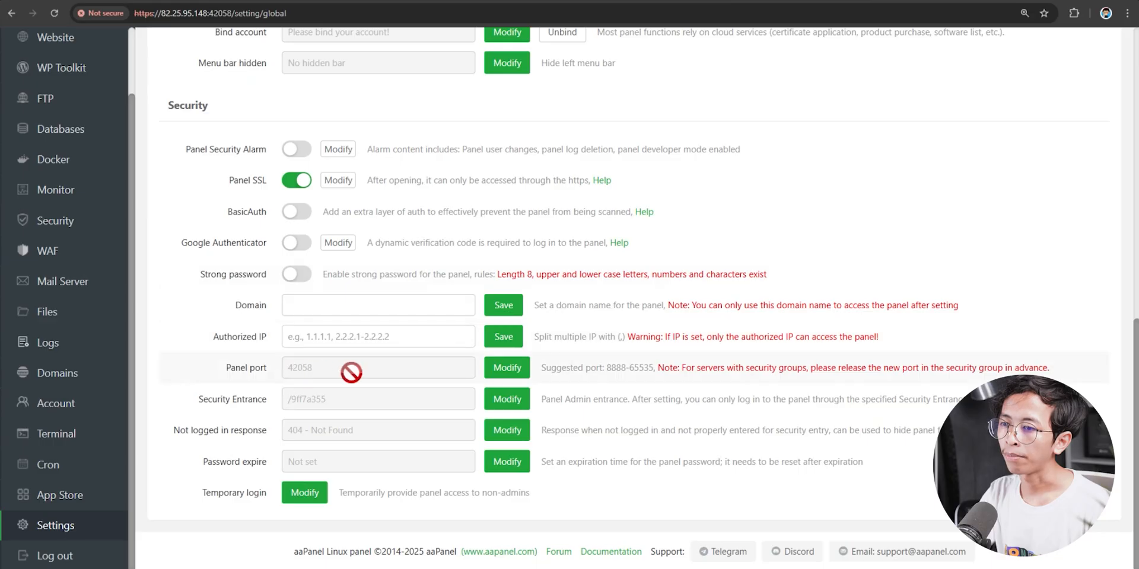
left_click(495, 368)
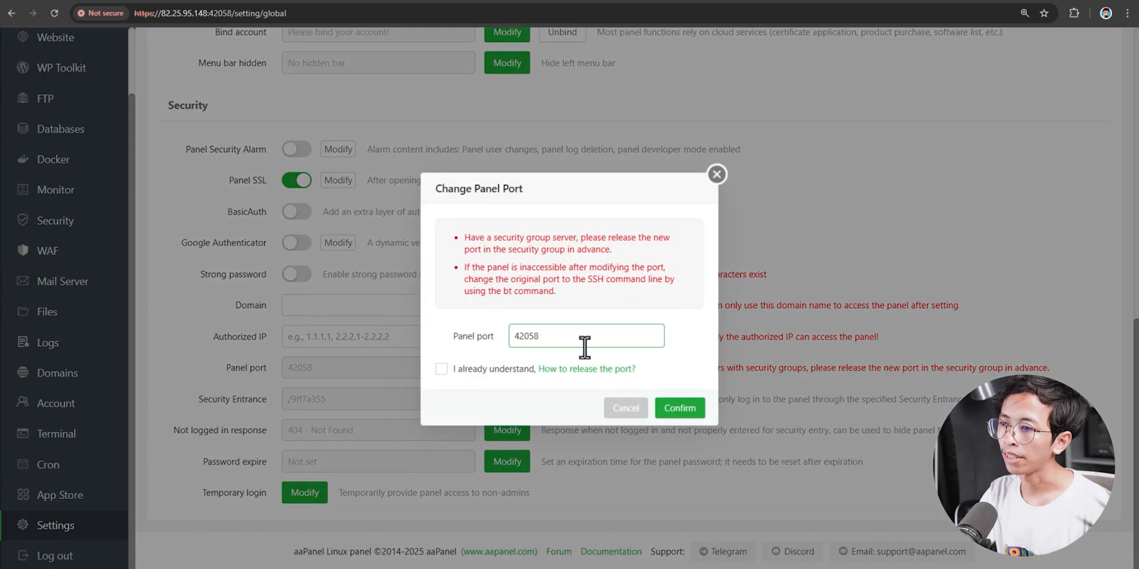
type("7575")
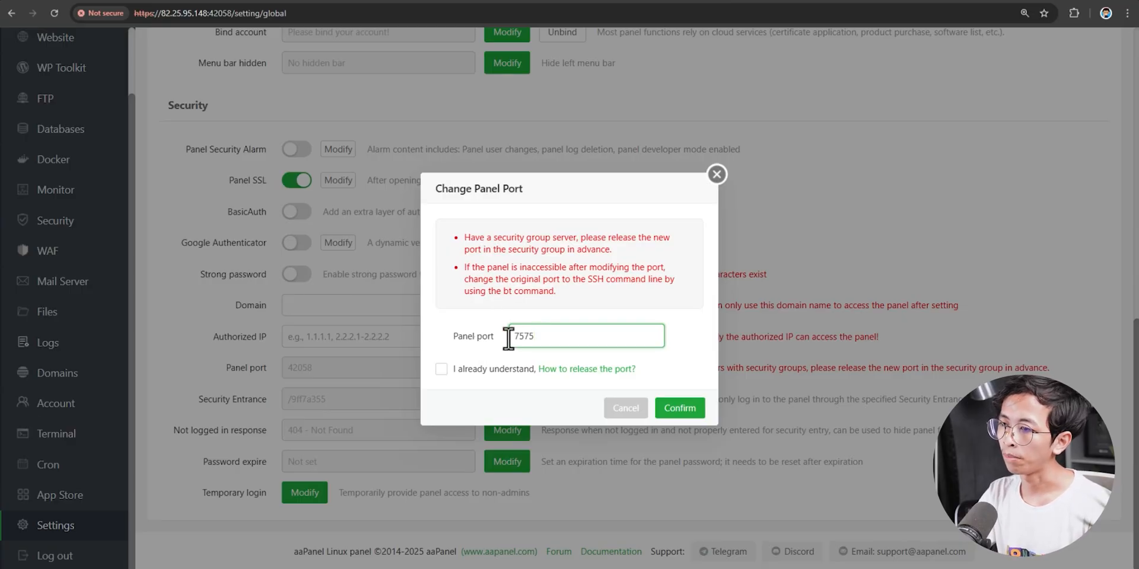
left_click(442, 369)
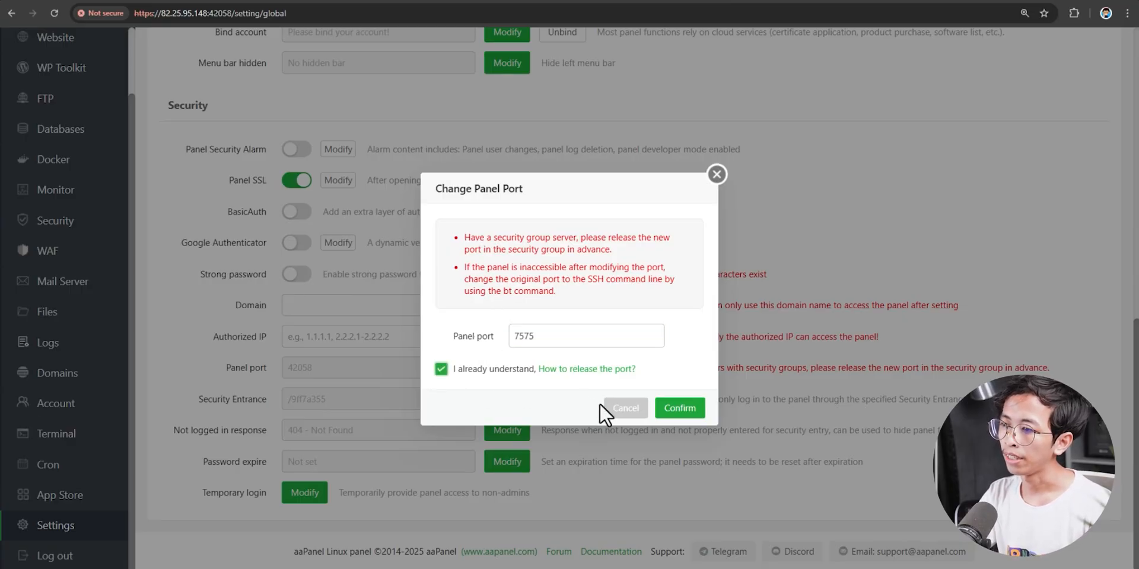
left_click(680, 409)
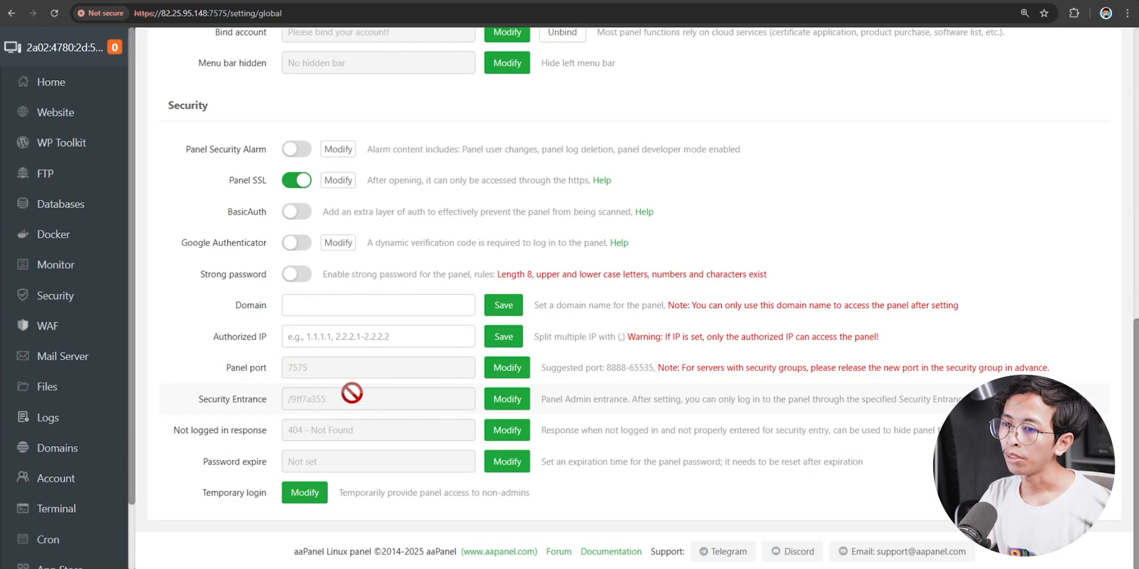
- Replace the security entrance with /adminpanel and confirm
left_click(507, 404)
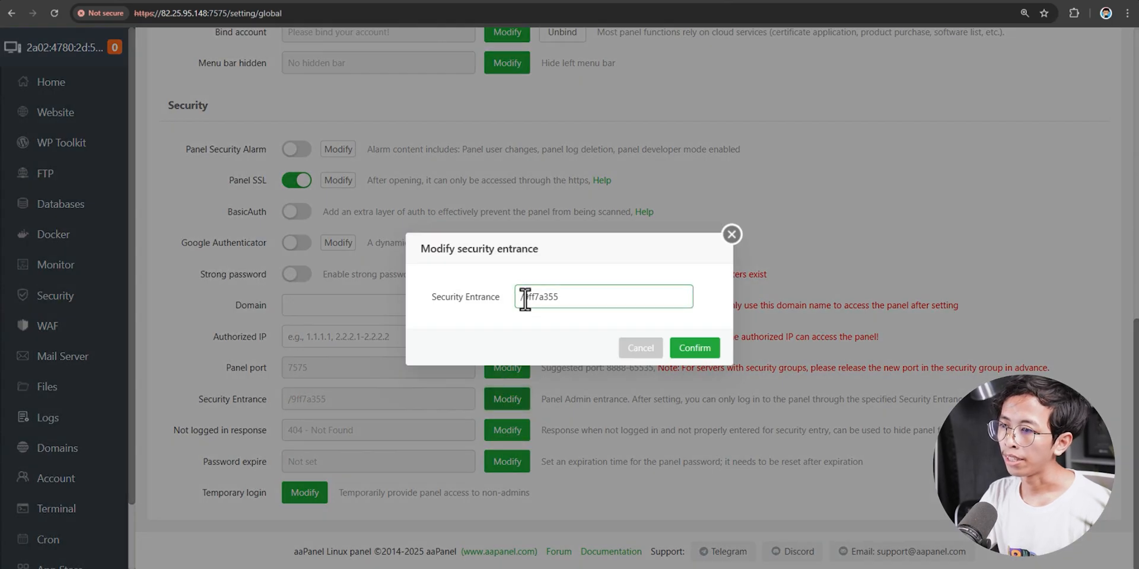
left_click_drag(519, 298, 604, 296)
type("/adminpanel")
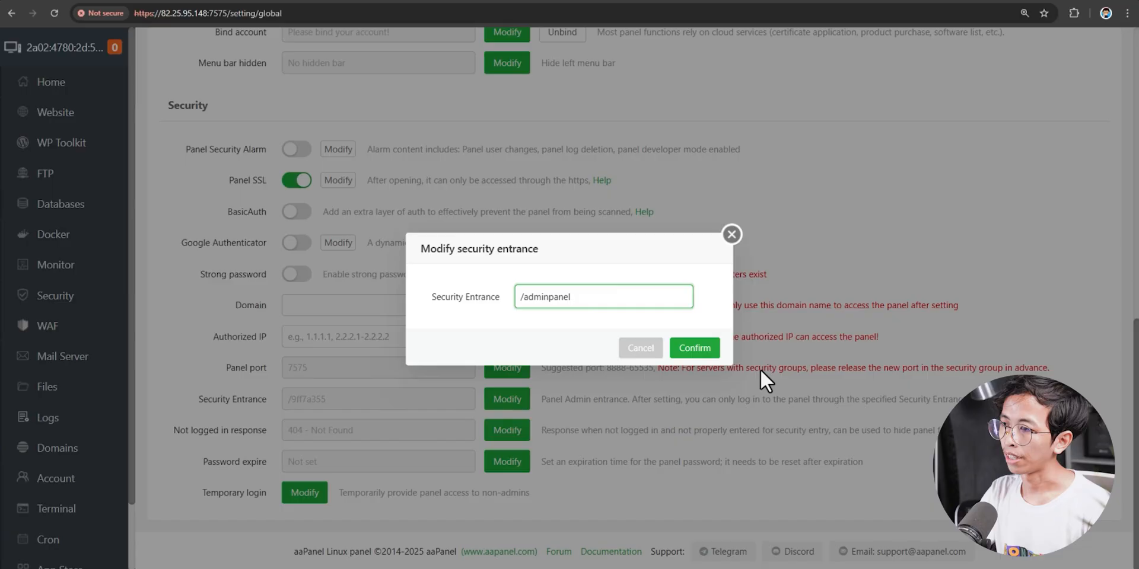
left_click(695, 350)
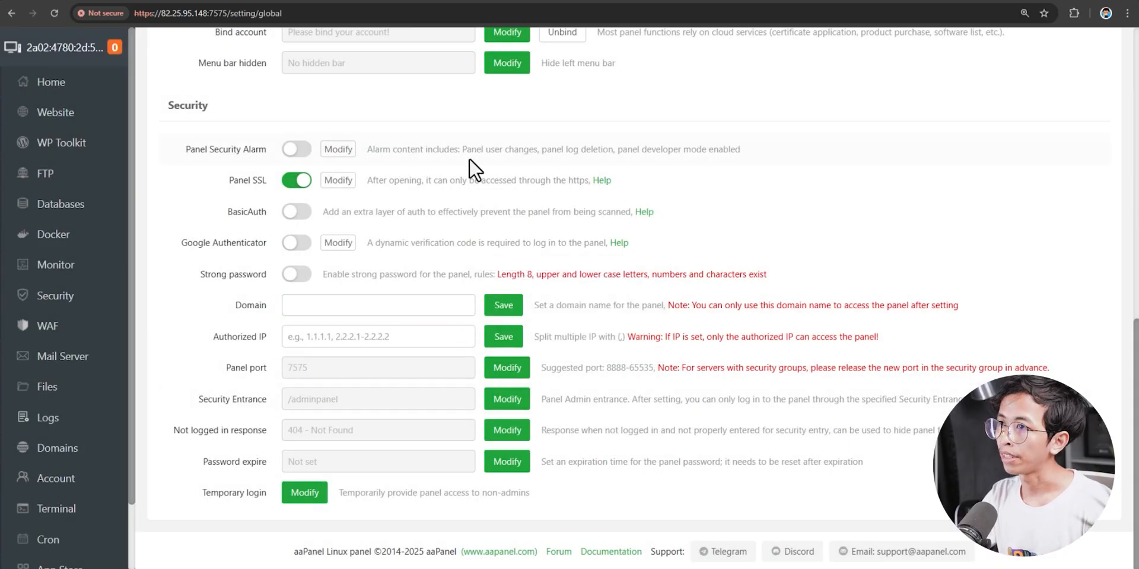
scroll(75, 507, "down", 2)
- Log out of aaPanel and sign back in on port 7575 at /adminpanel
left_click(59, 561)
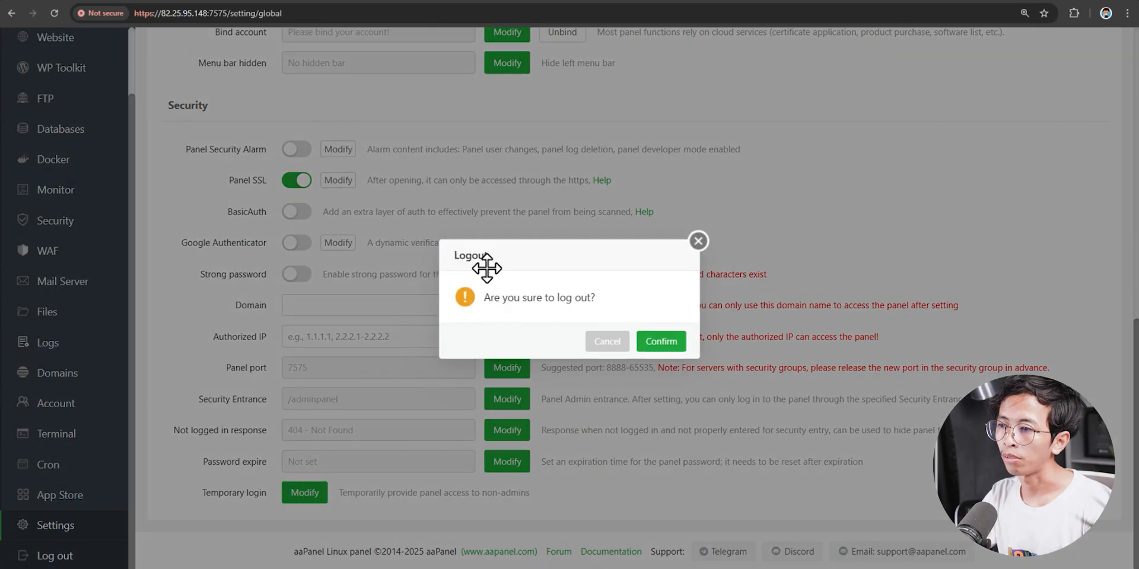
left_click(671, 351)
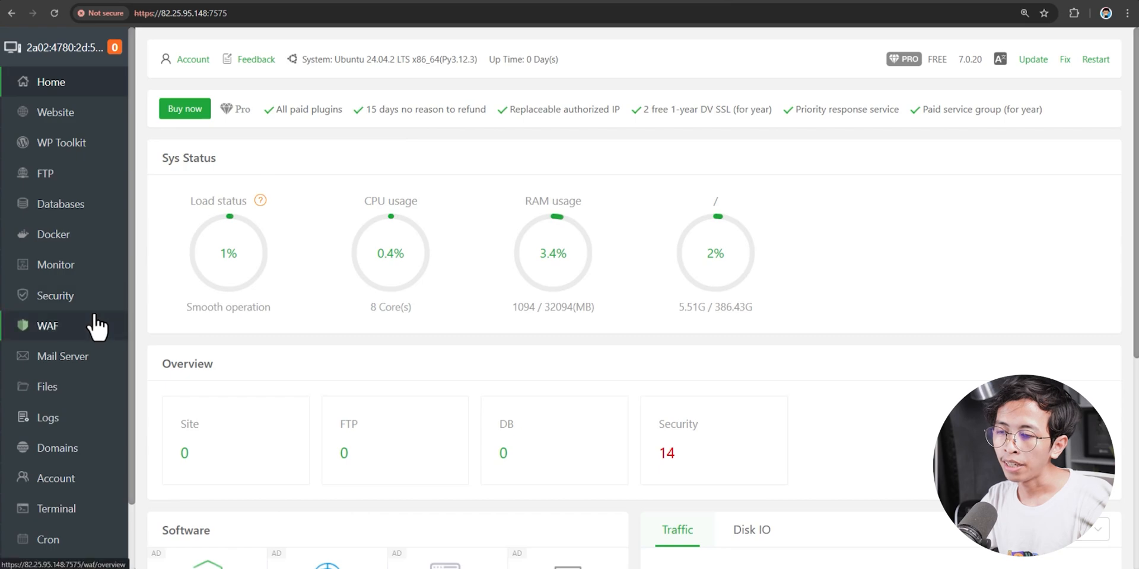
scroll(115, 293, "down", 1)
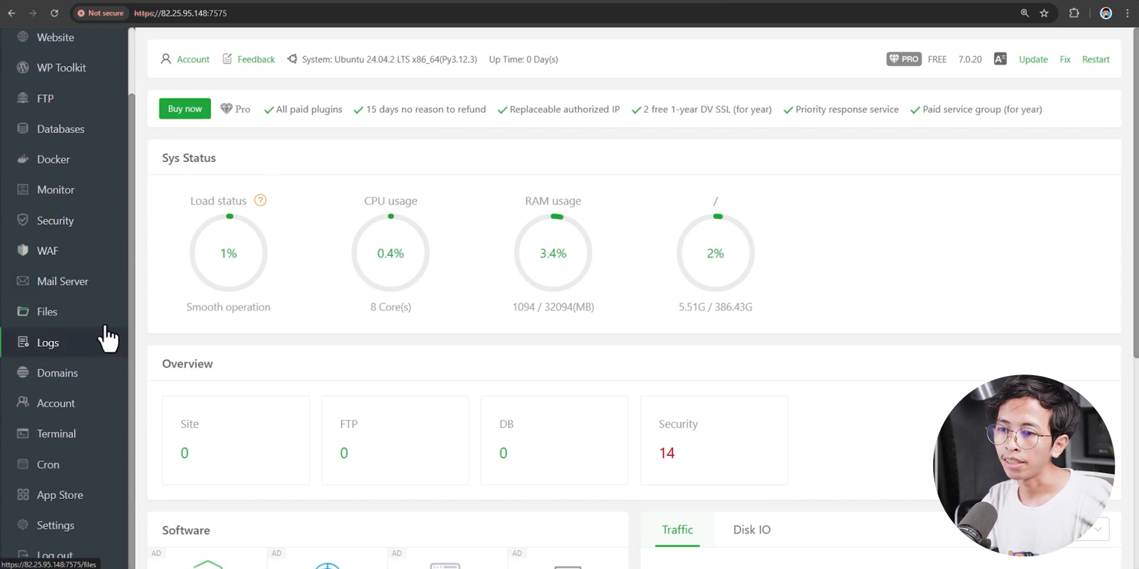
- Open the App Store and page through the Official App list to its third page
left_click(91, 503)
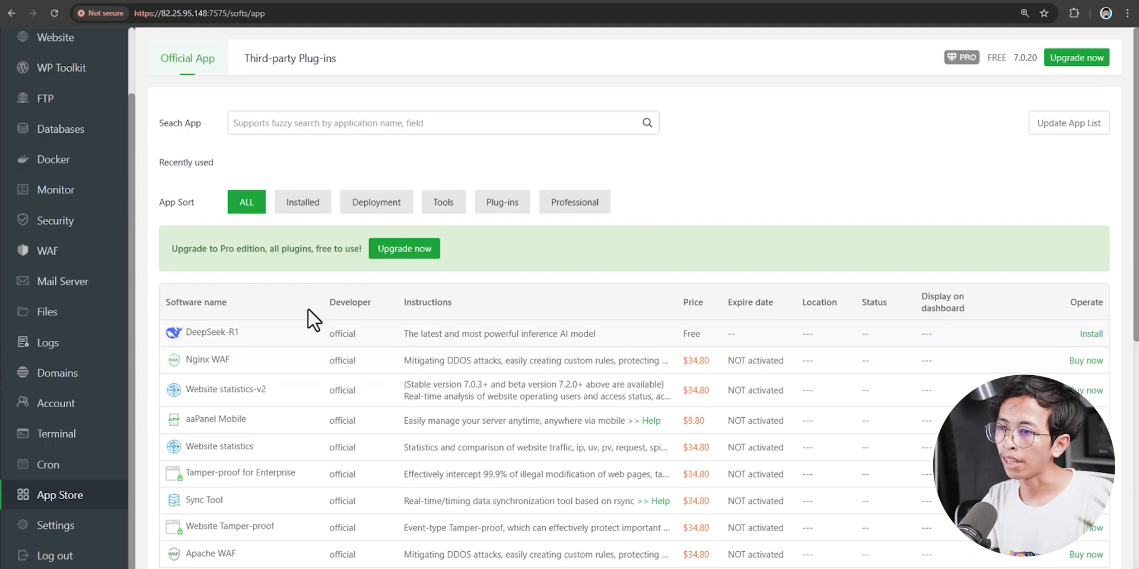
scroll(482, 364, "down", 5)
scroll(781, 442, "down", 2)
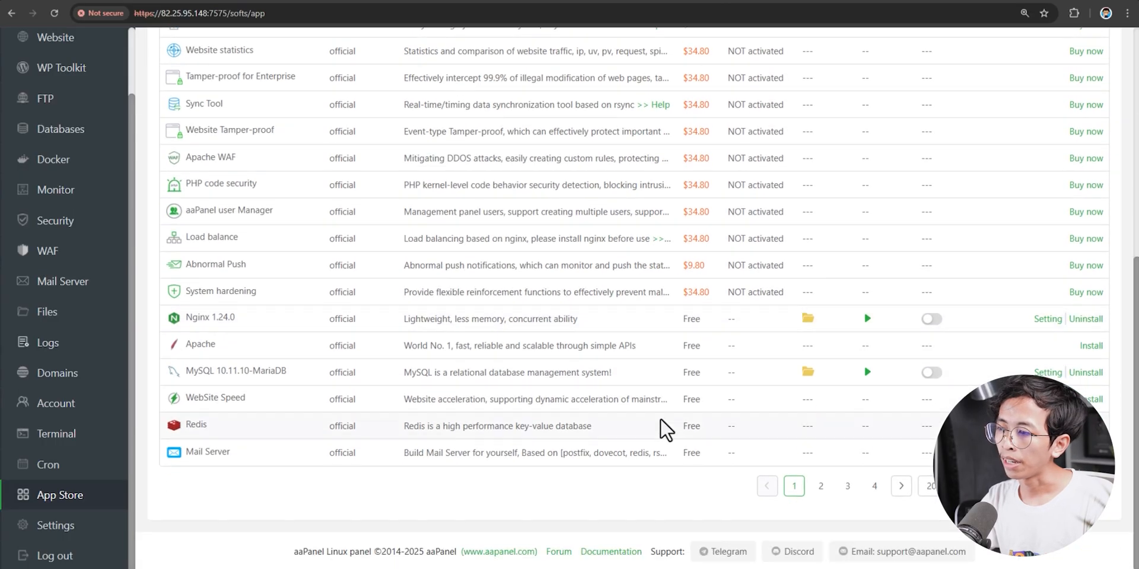
left_click(893, 492)
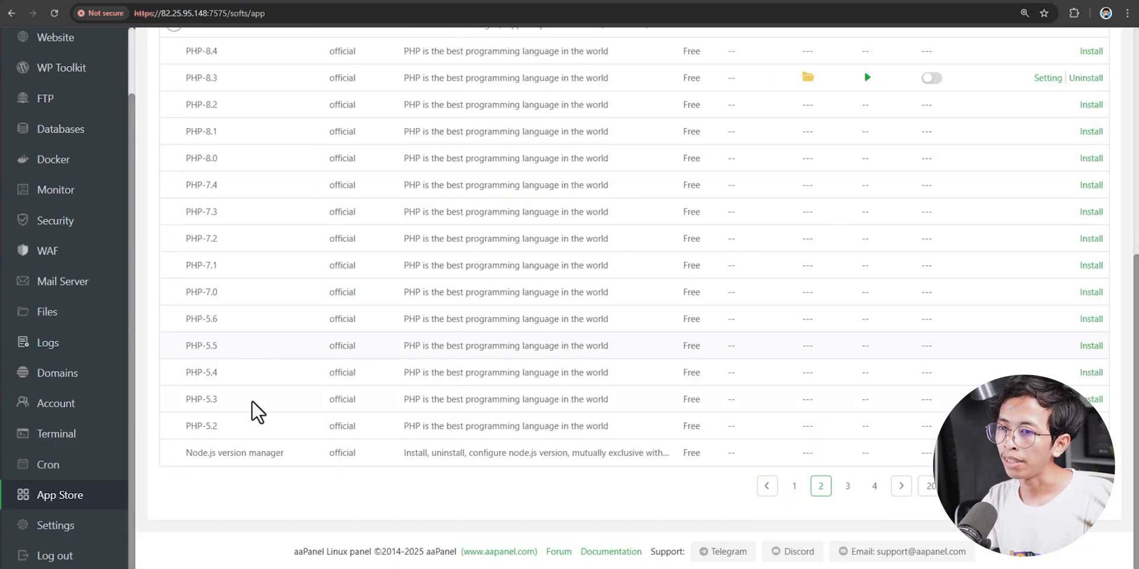
scroll(259, 409, "up", 10)
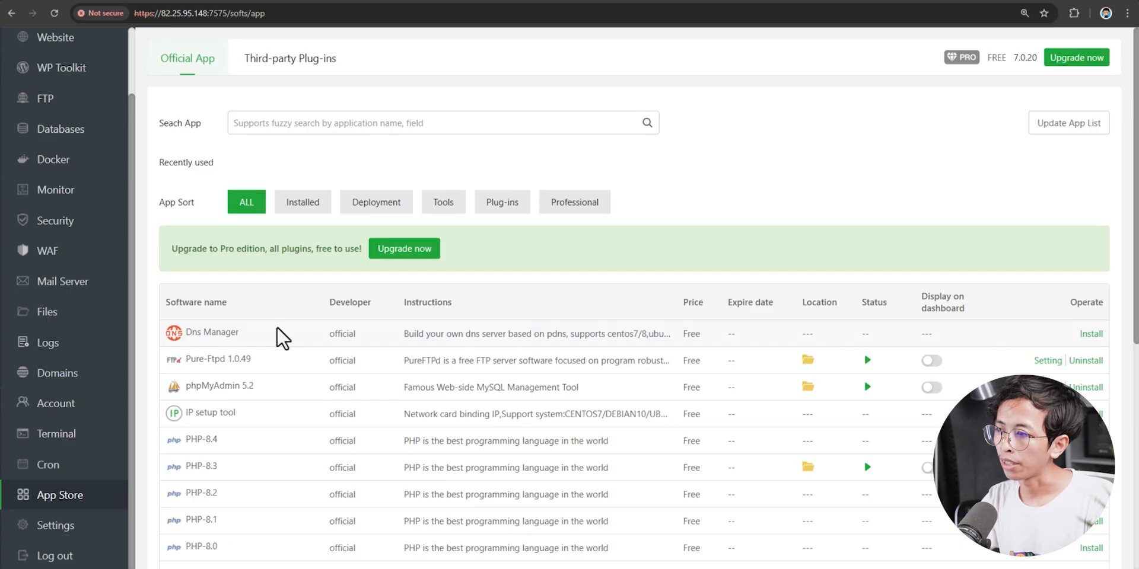
scroll(732, 439, "down", 10)
left_click(892, 492)
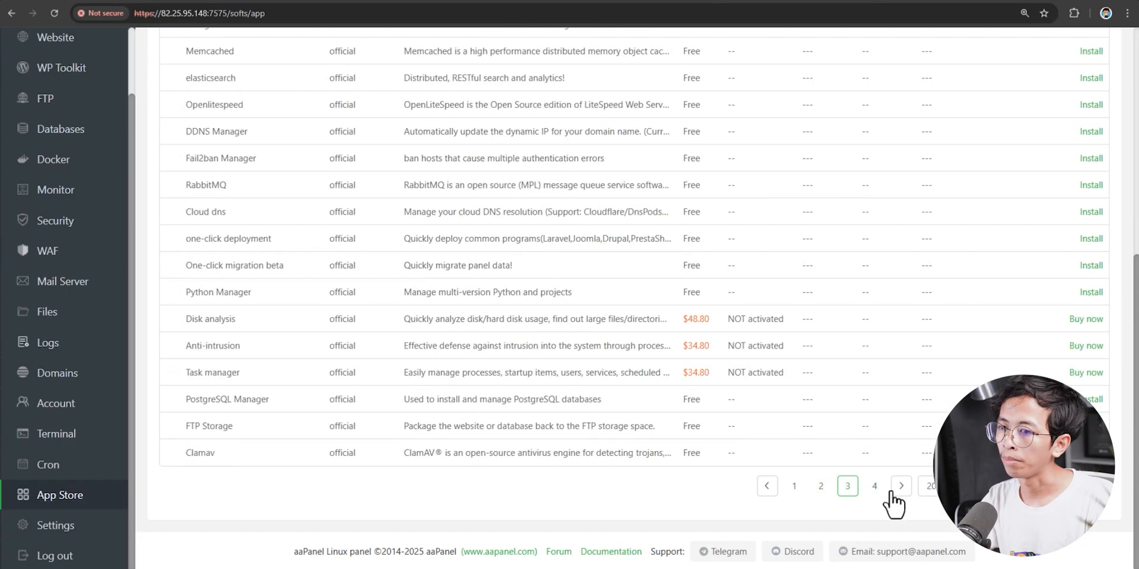
scroll(357, 344, "up", 5)
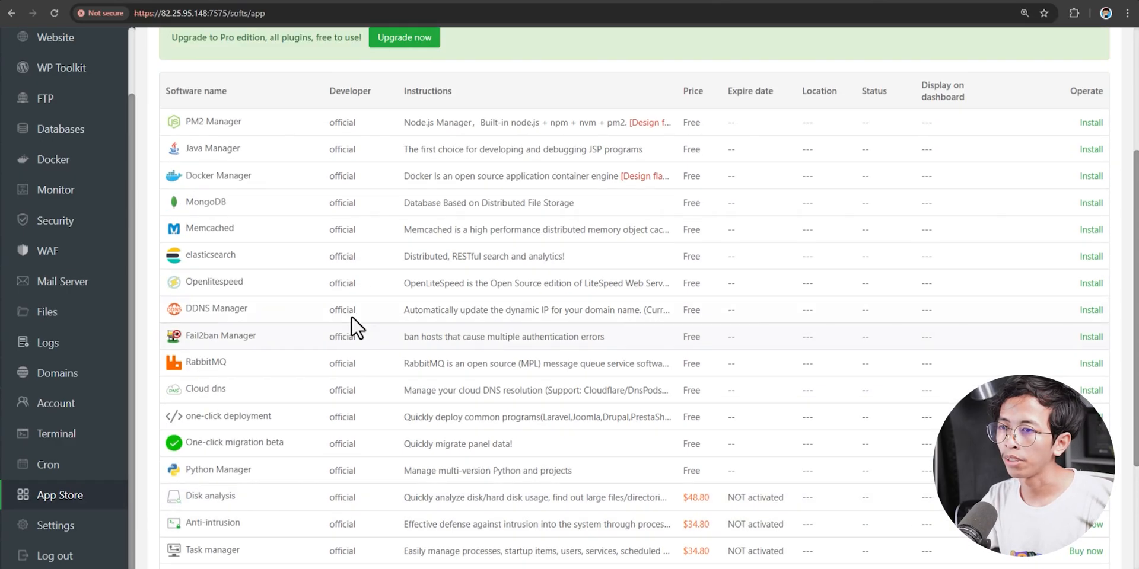
scroll(621, 297, "up", 2)
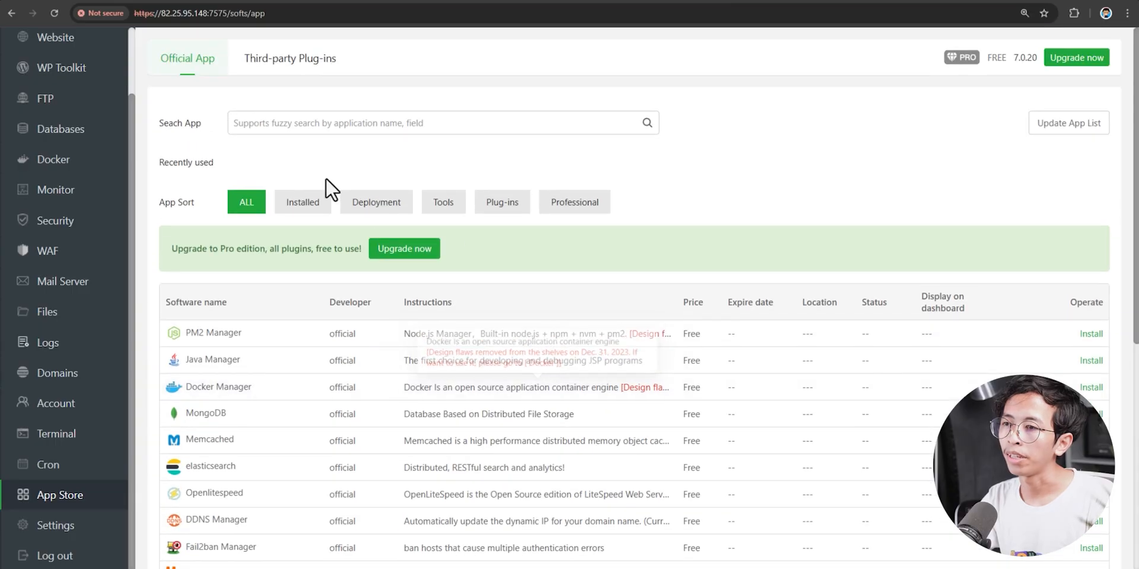
- Filter to installed apps: Nginx 1.24.0, MySQL MariaDB, Pure-Ftpd 1.0.49, phpMyAdmin 5.2, PHP-8.3
left_click(239, 121)
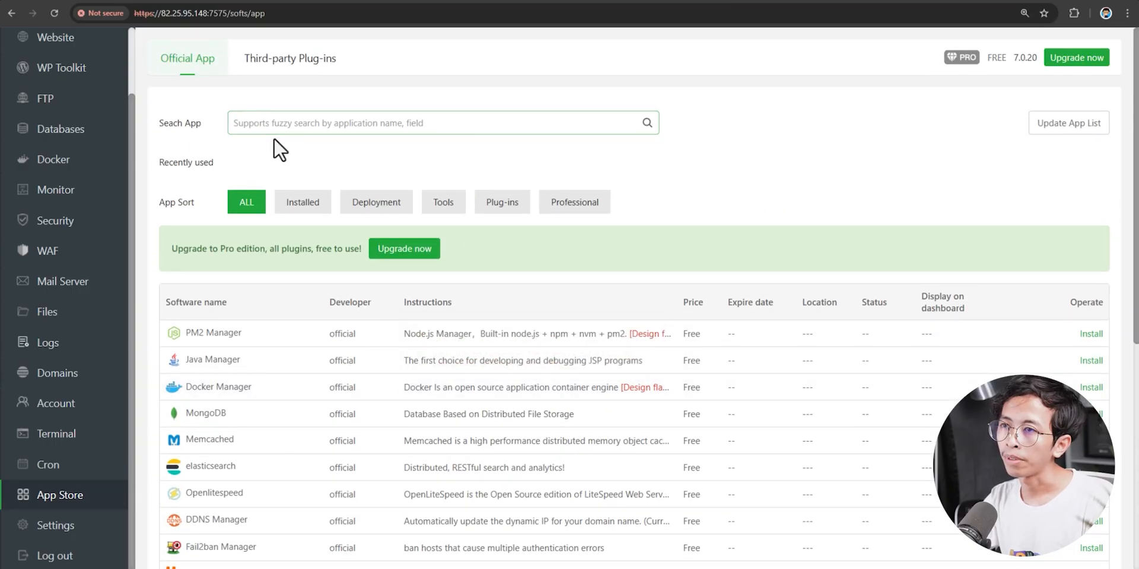
left_click(302, 211)
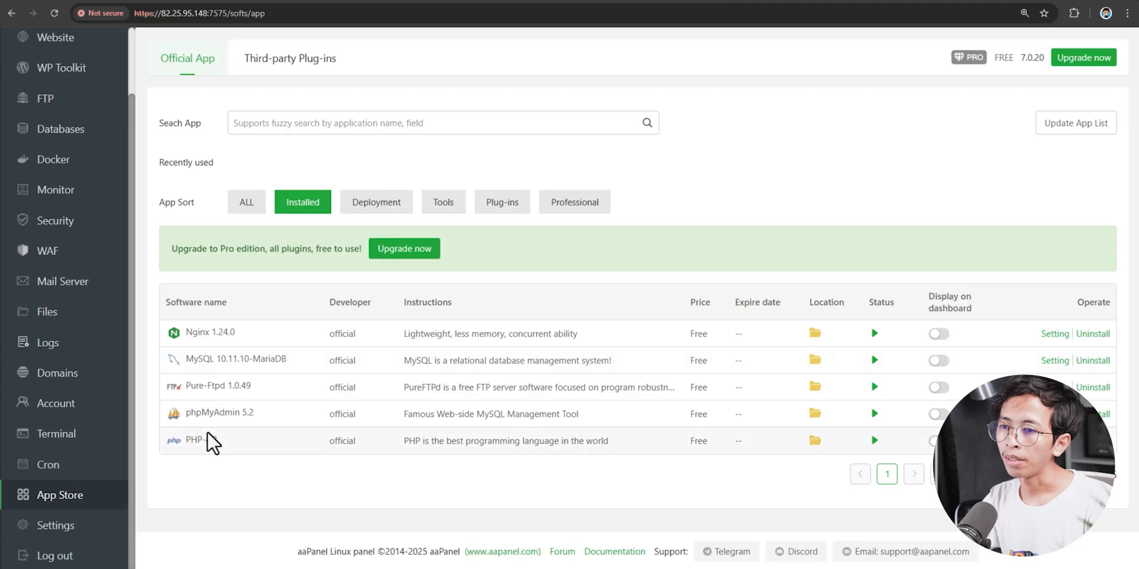
scroll(80, 156, "up", 2)
- Enable 'Display on dashboard' for Nginx, MySQL, Pure-Ftpd, phpMyAdmin and PHP-8.3
left_click(59, 86)
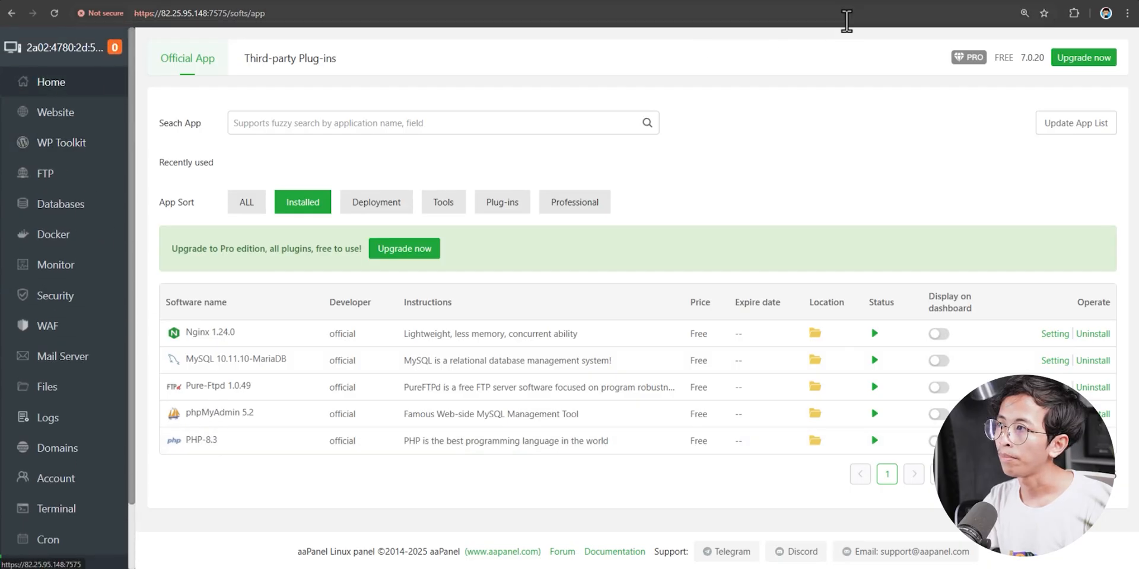
scroll(617, 414, "down", 2)
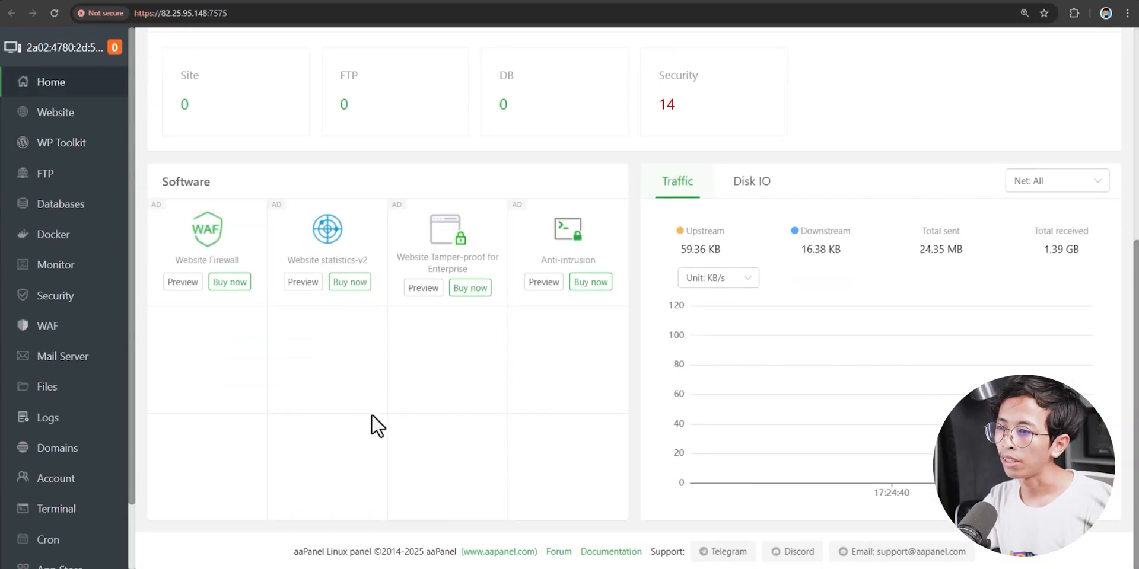
left_click(787, 0)
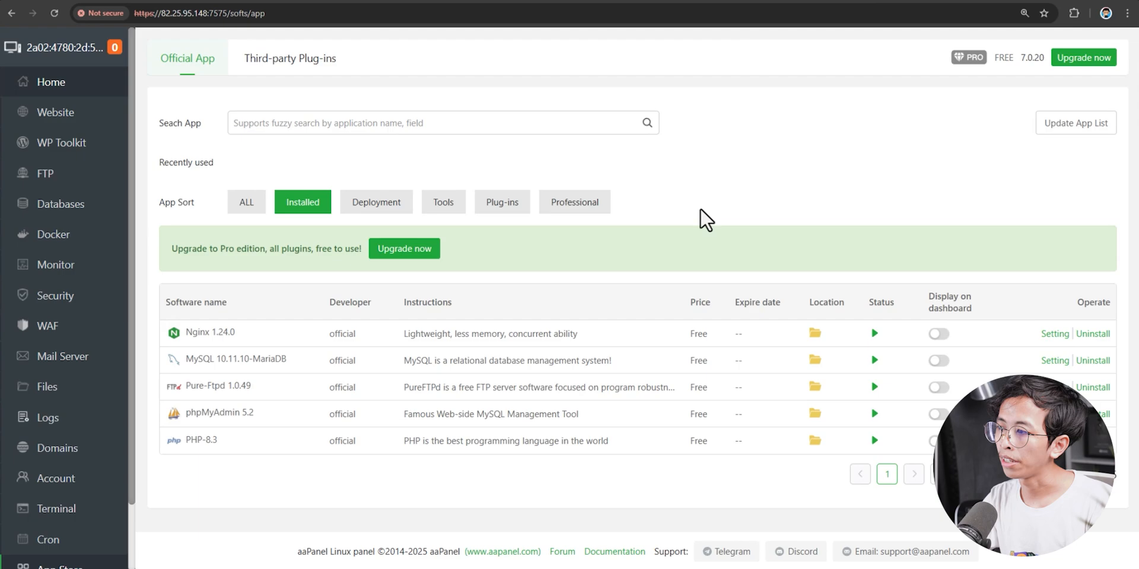
left_click(939, 334)
left_click(939, 360)
left_click(939, 387)
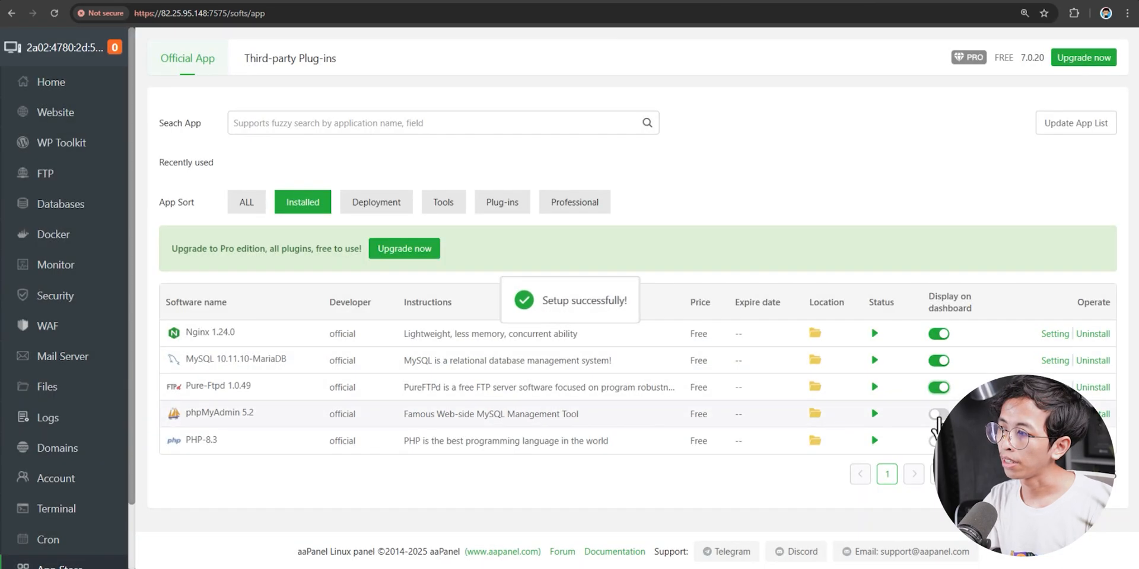
left_click(939, 414)
left_click(939, 441)
left_click(50, 82)
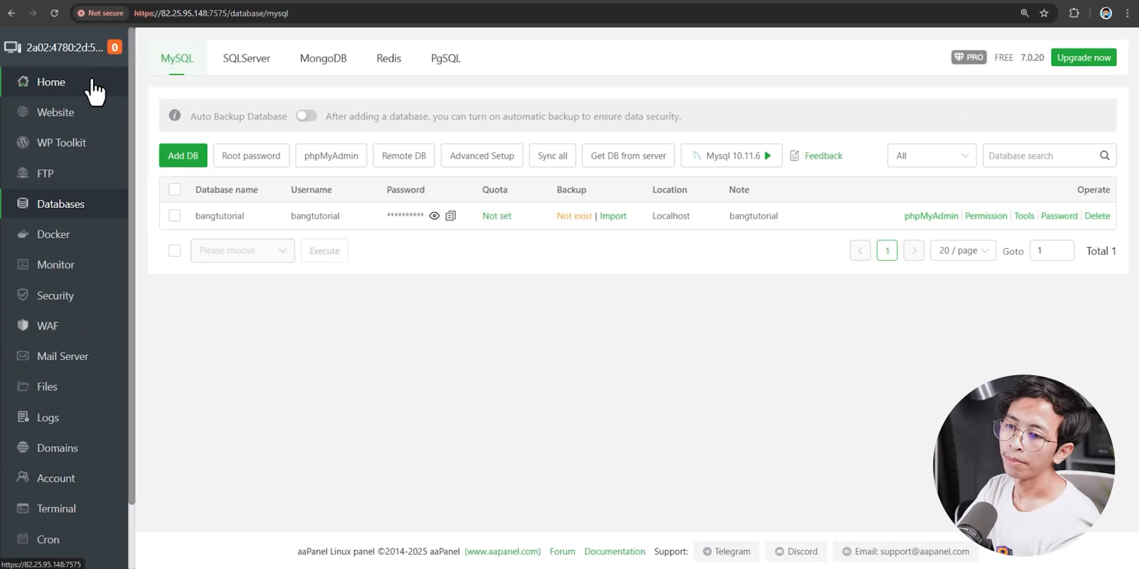
- Open the Website section's PHP Project list, which shows Total 0 sites
left_click(94, 145)
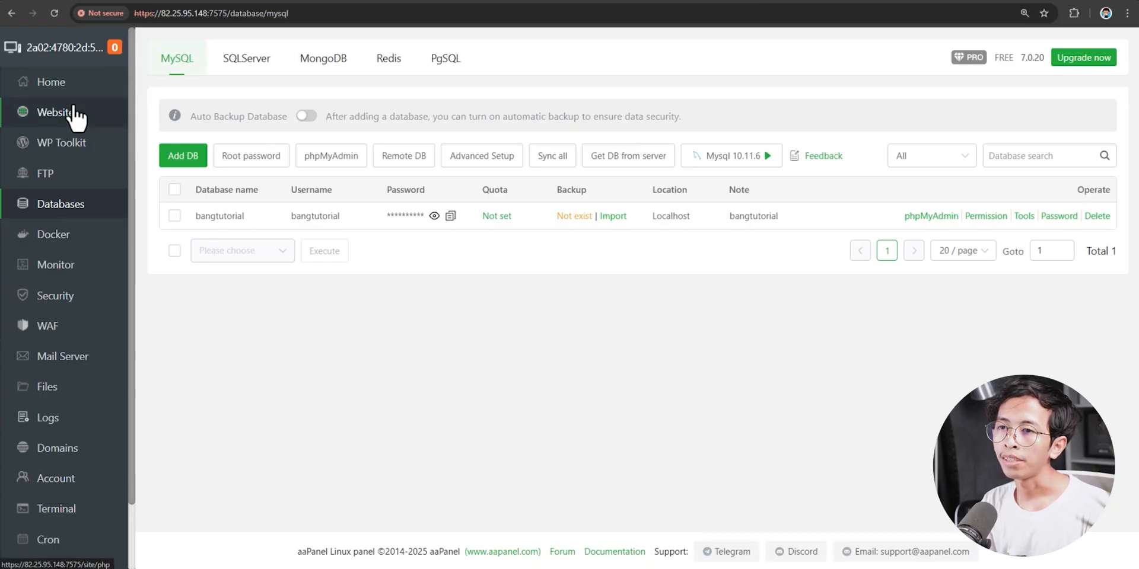
left_click(71, 113)
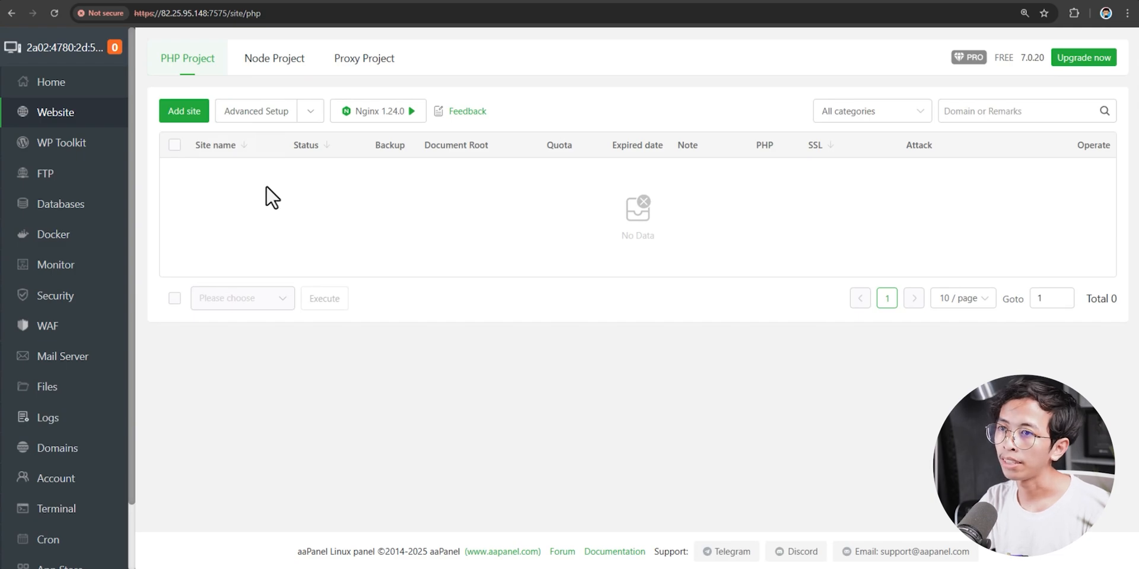
- Install the missing Node version manager from the Node Project tab
left_click(288, 59)
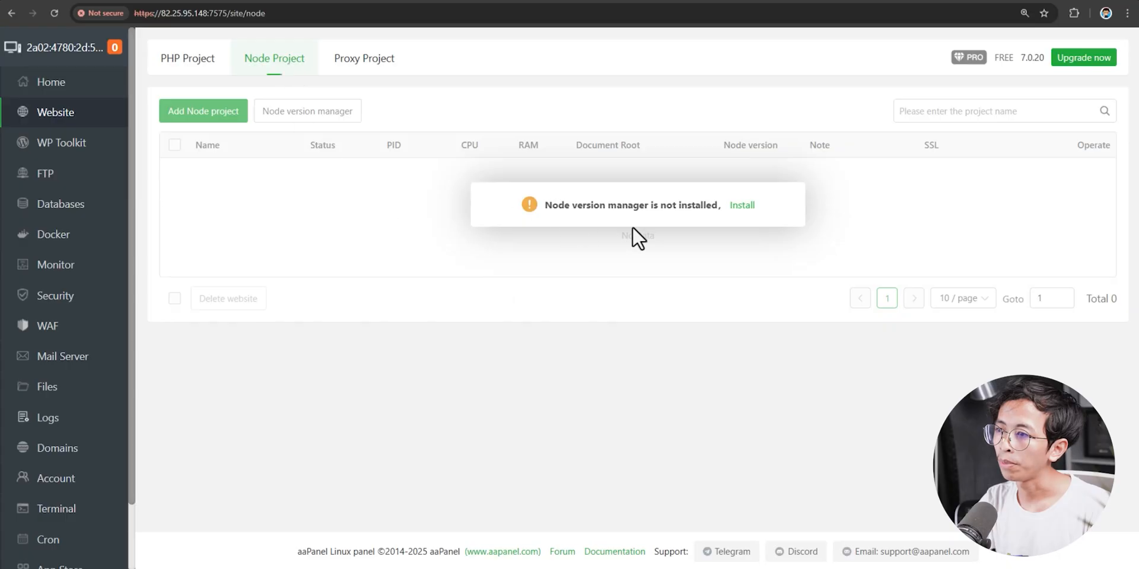
left_click_drag(553, 205, 647, 211)
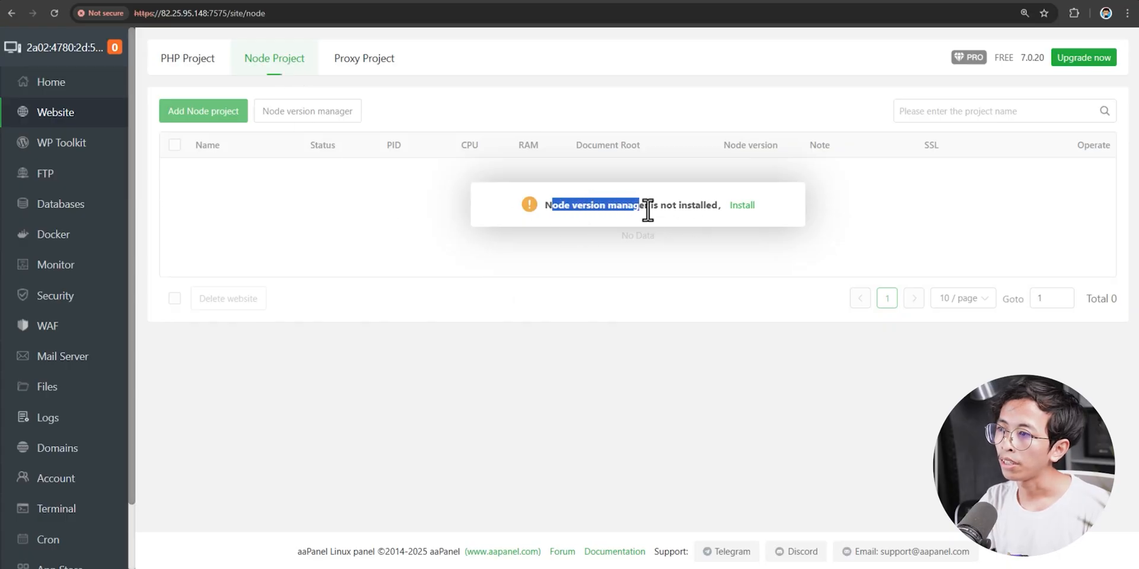
left_click(643, 212)
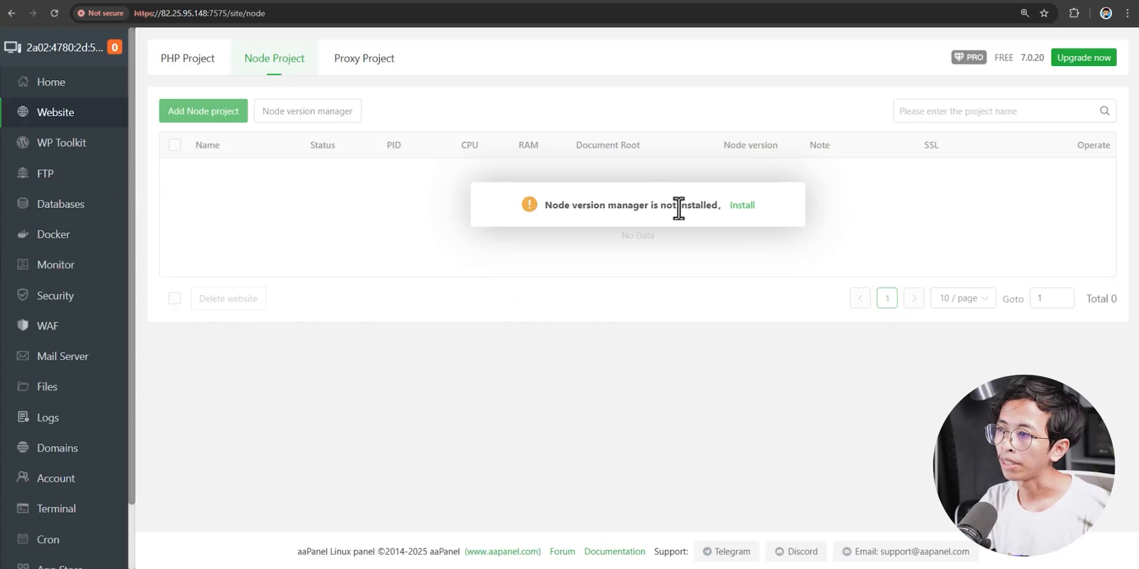
left_click(740, 212)
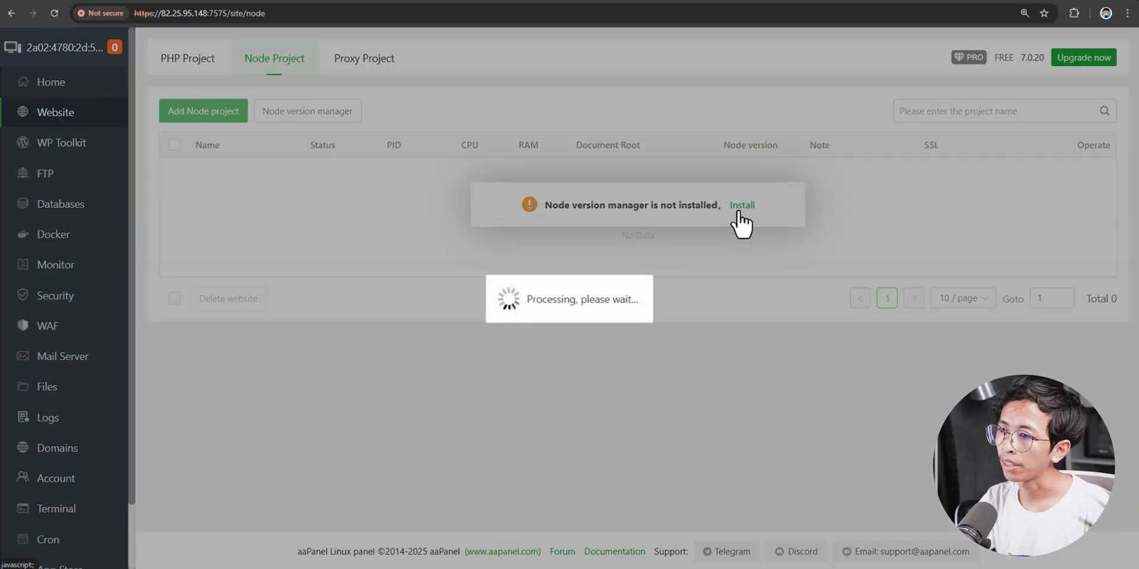
left_click(662, 347)
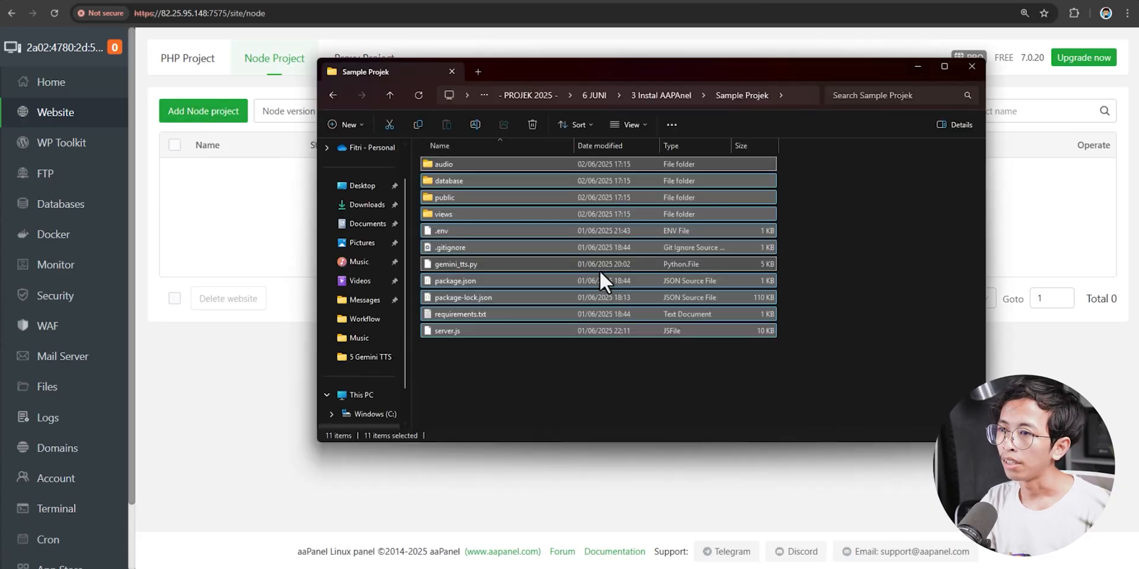
left_click(579, 345)
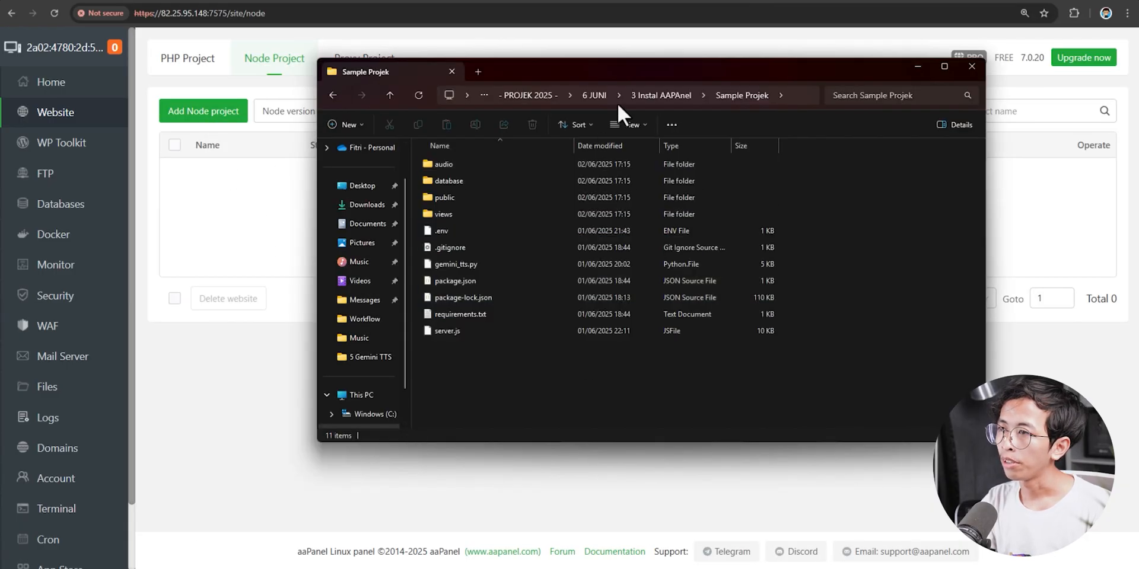
- Start a new Node project with /www/wwwroot/UcapIn as the project path
left_click_drag(600, 65, 562, 73)
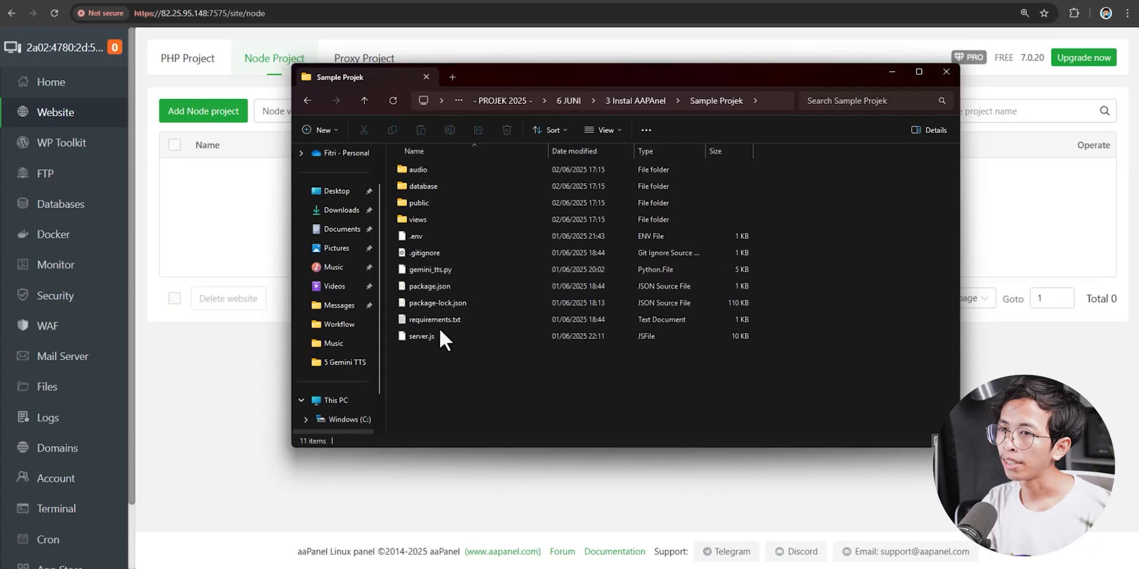
left_click(229, 200)
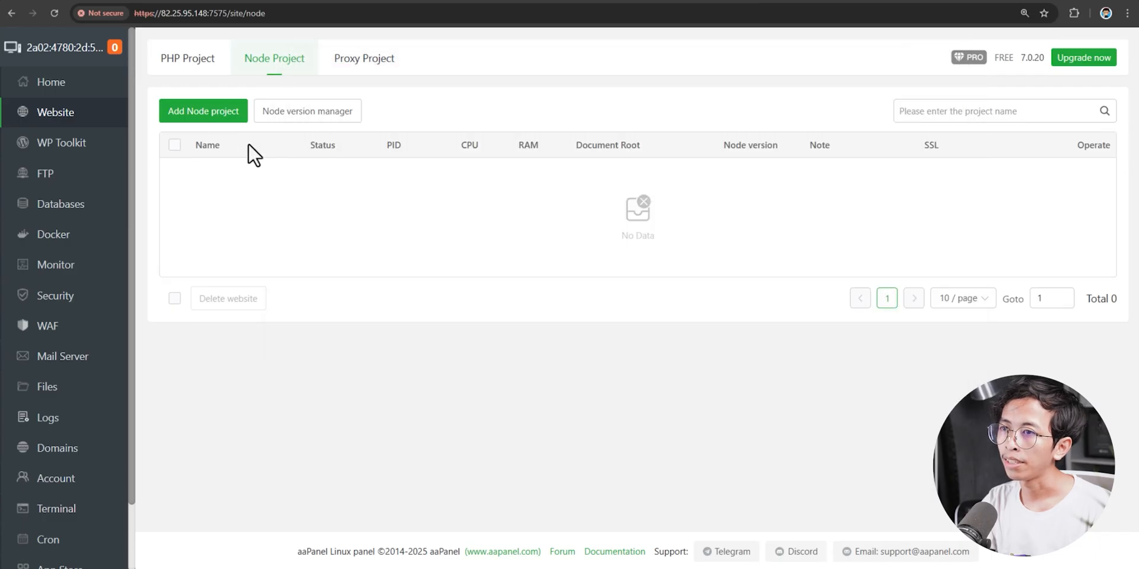
left_click(212, 123)
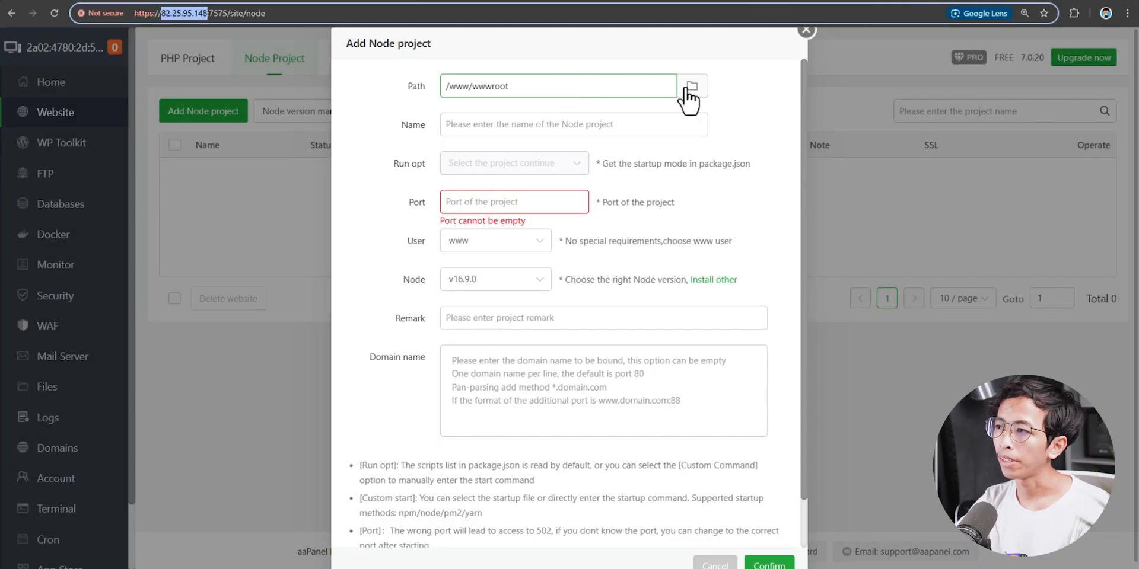
left_click(691, 89)
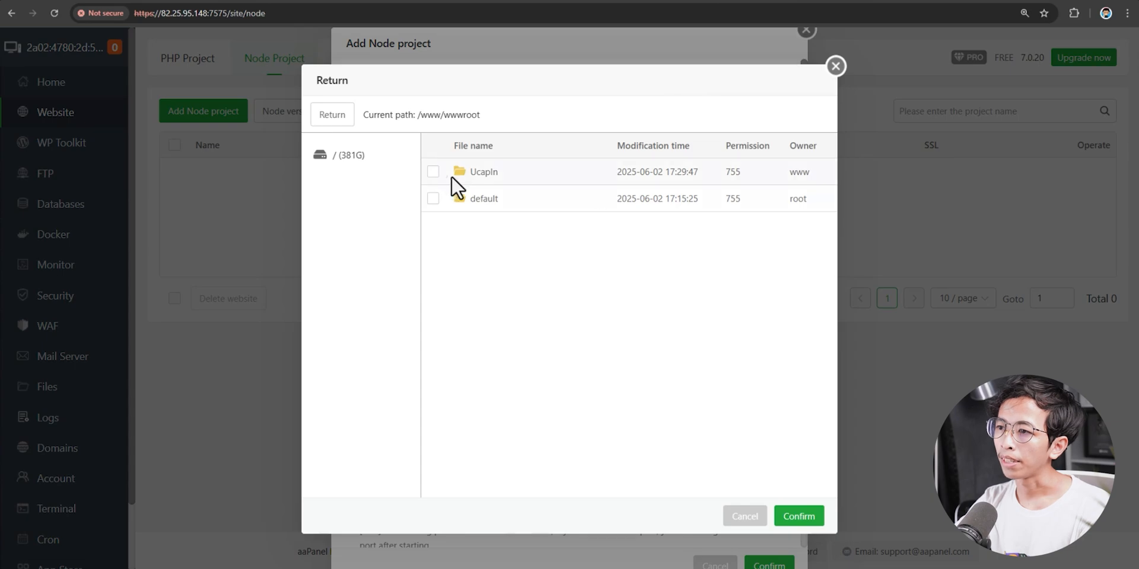
left_click(432, 173)
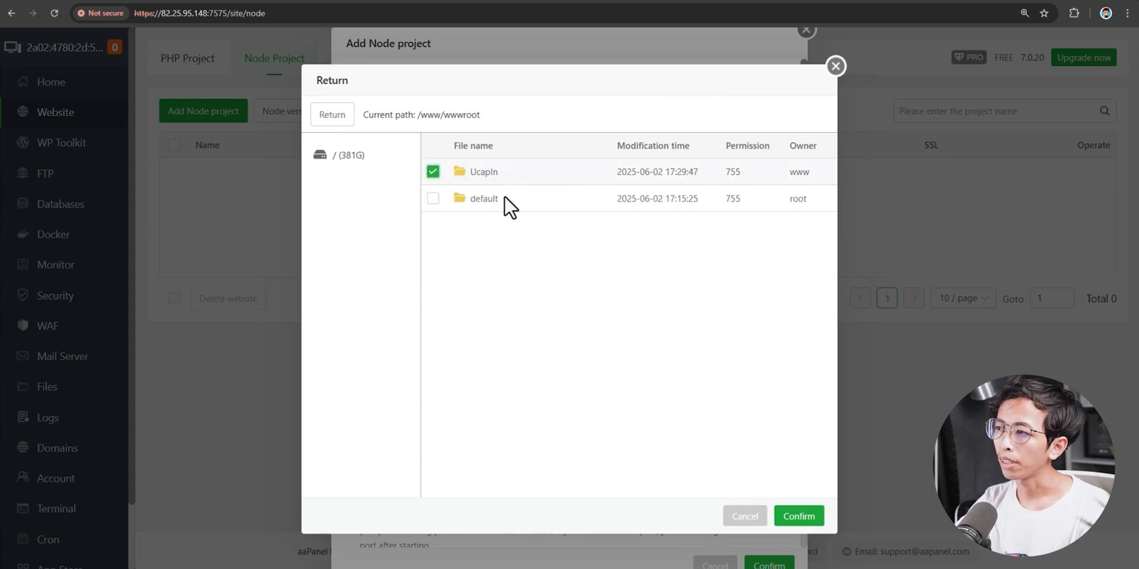
left_click(808, 520)
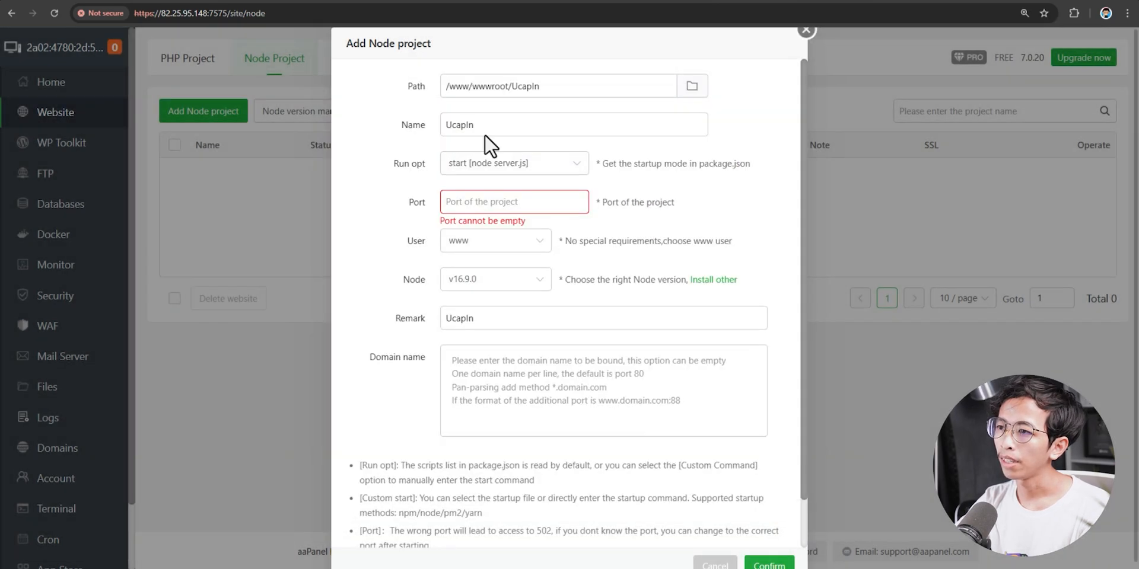
- Keep run option start [node server.js] and set the project port to 3000
left_click(477, 166)
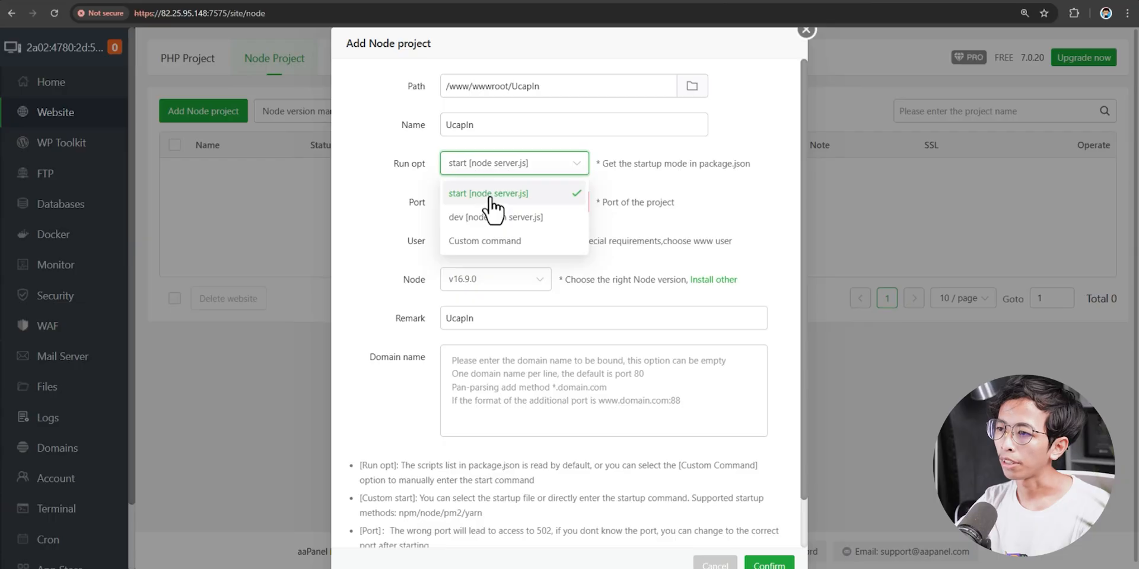
left_click(480, 193)
left_click(487, 201)
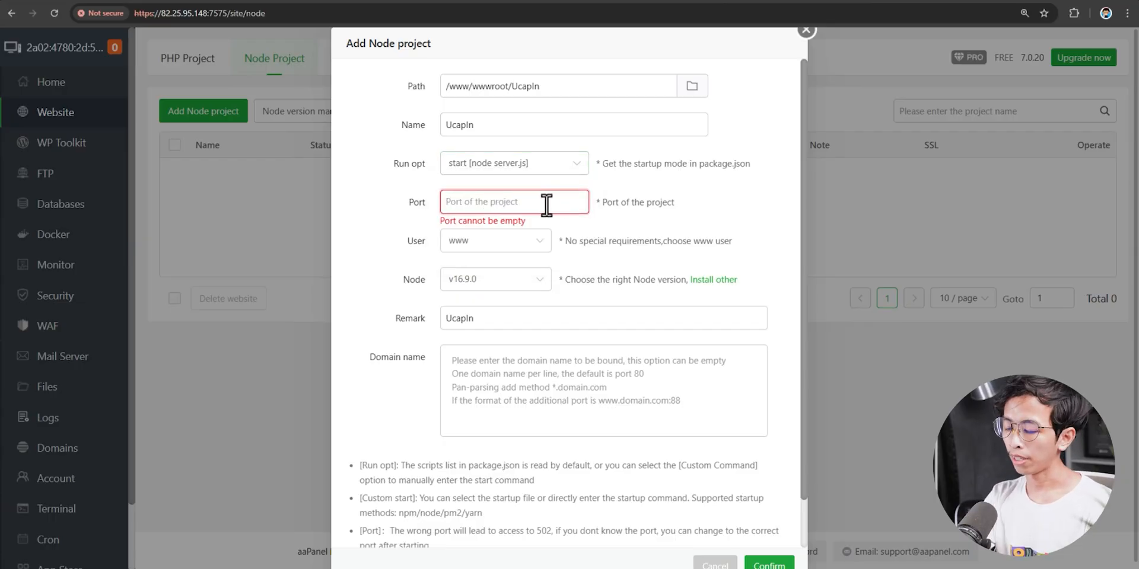
type("3000")
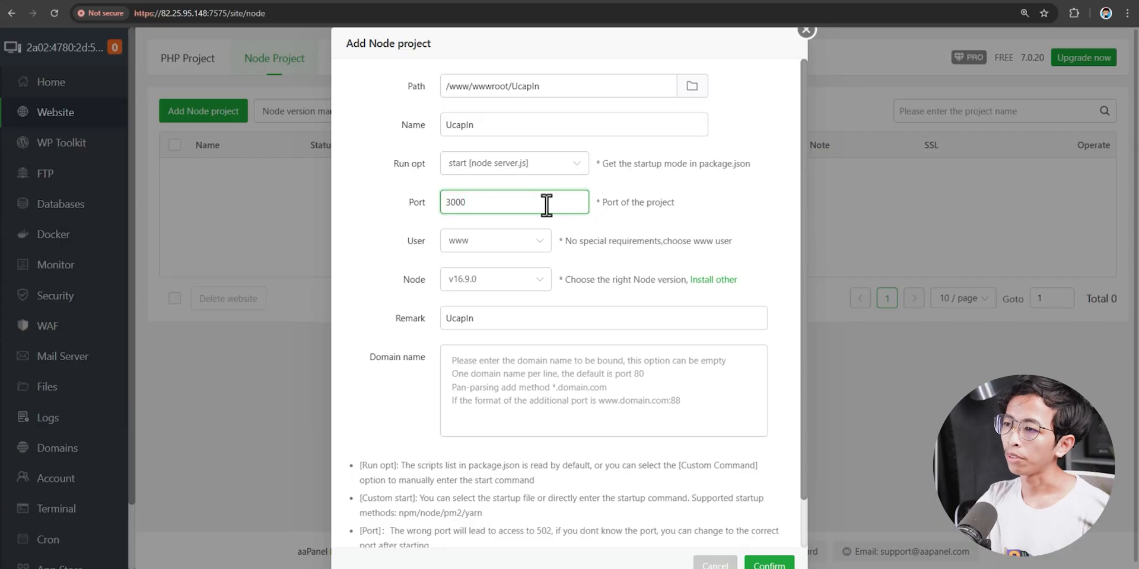
left_click(407, 223)
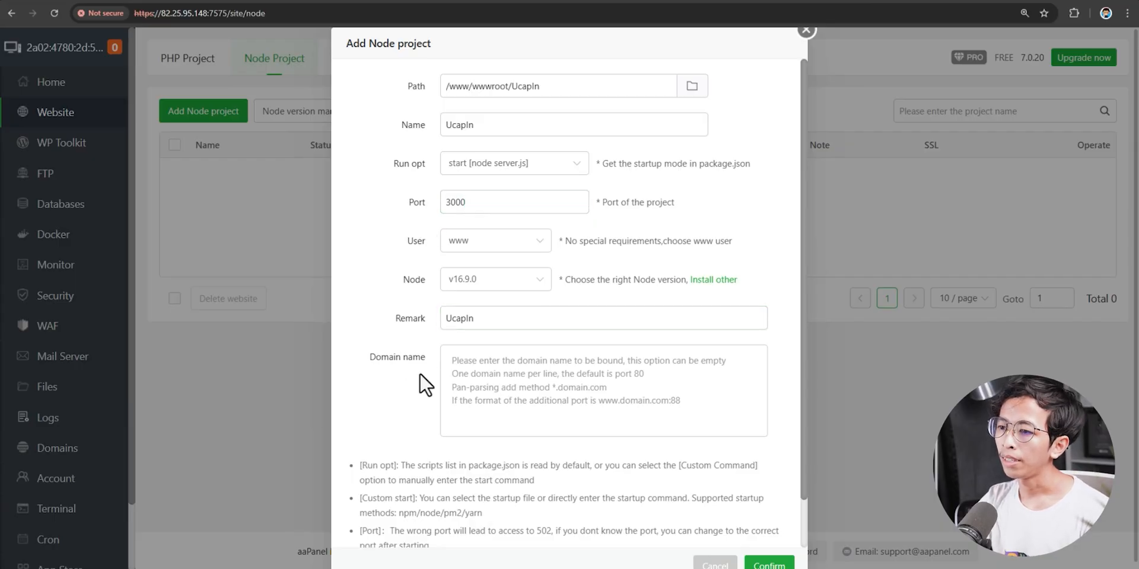
left_click(523, 393)
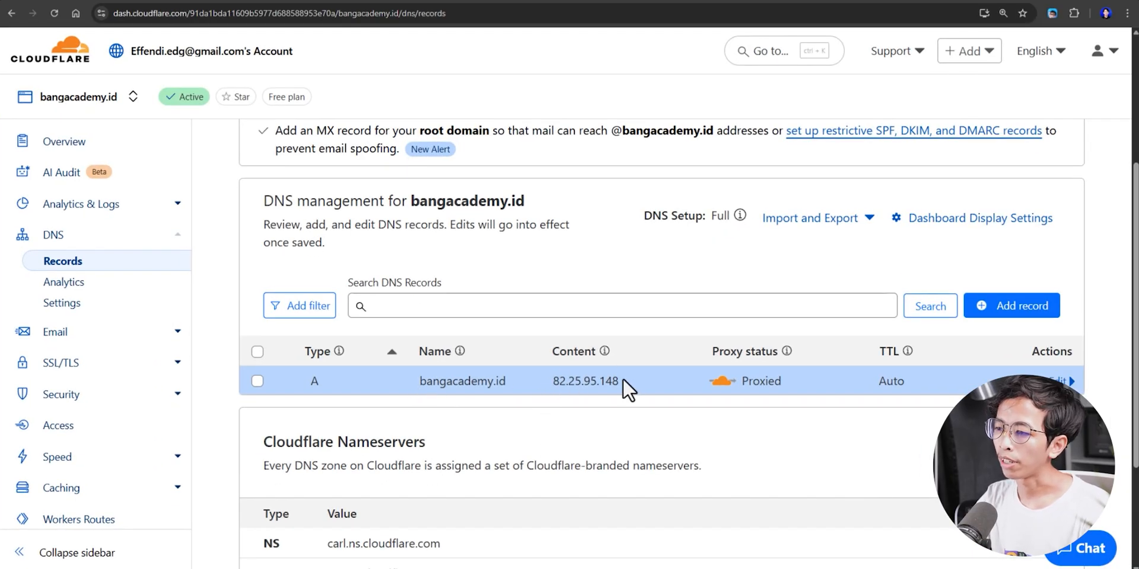
left_click_drag(623, 379, 562, 381)
left_click(567, 379)
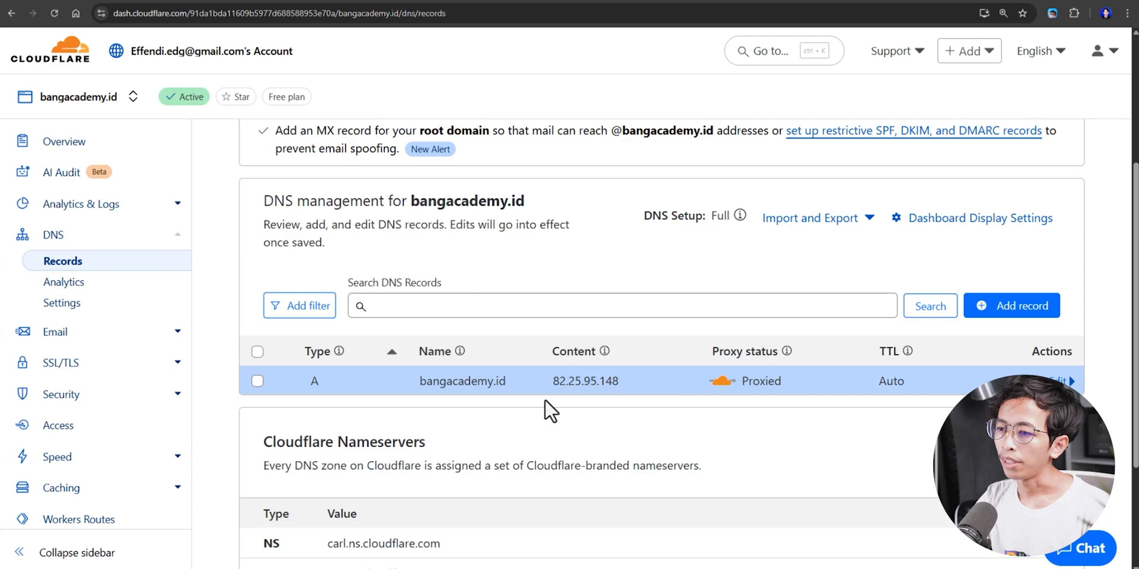
left_click_drag(419, 383, 502, 383)
left_click(516, 383)
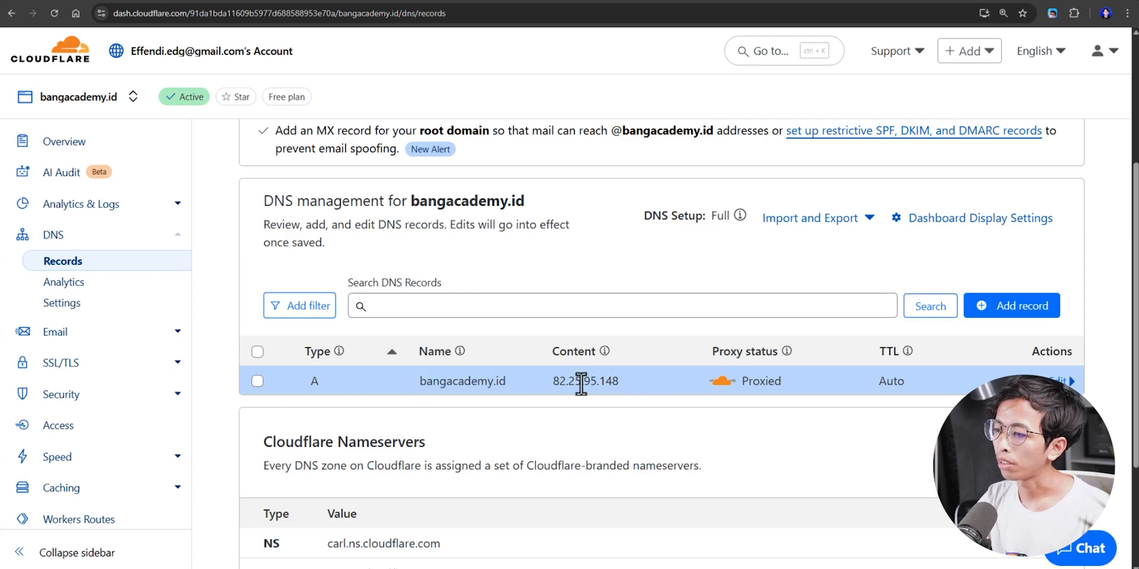
left_click_drag(551, 384, 630, 383)
left_click(630, 383)
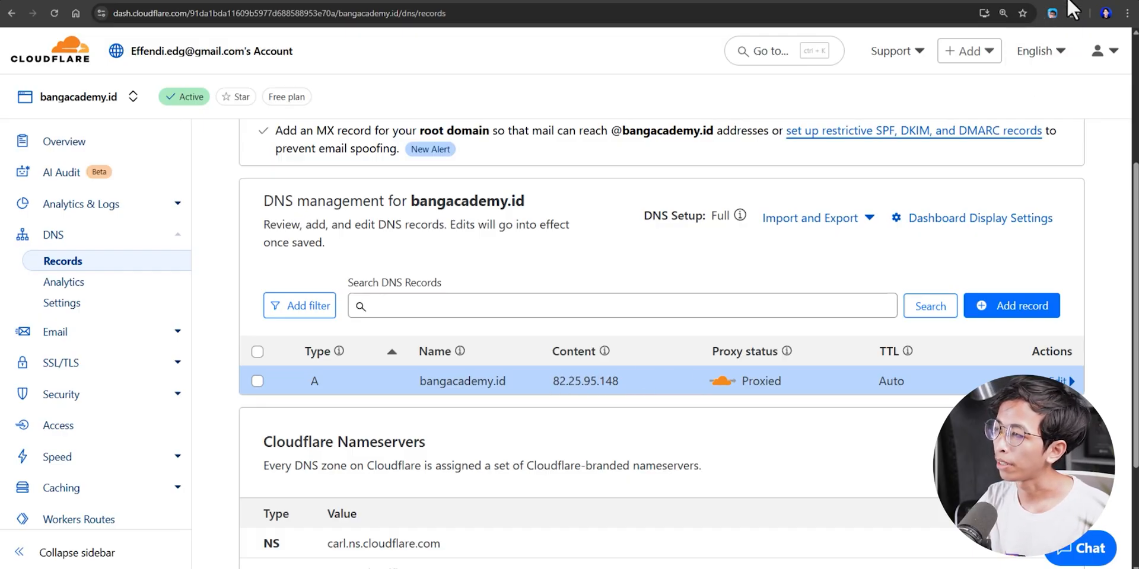
- Bind the UcapIn Node project to bangacademy.id and confirm its creation
key("alt+Tab")
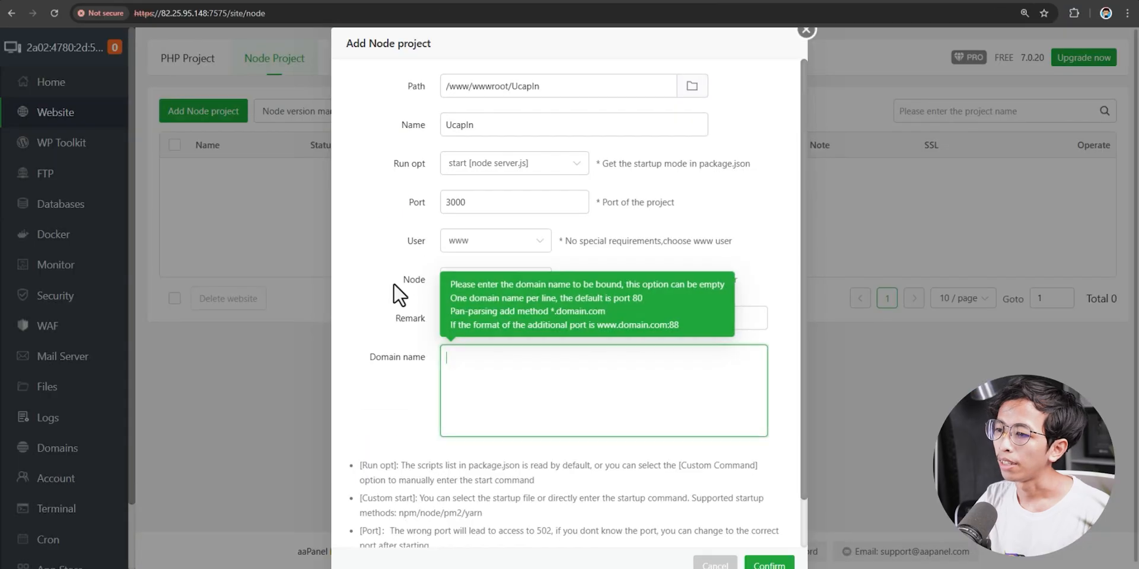
type("bangad")
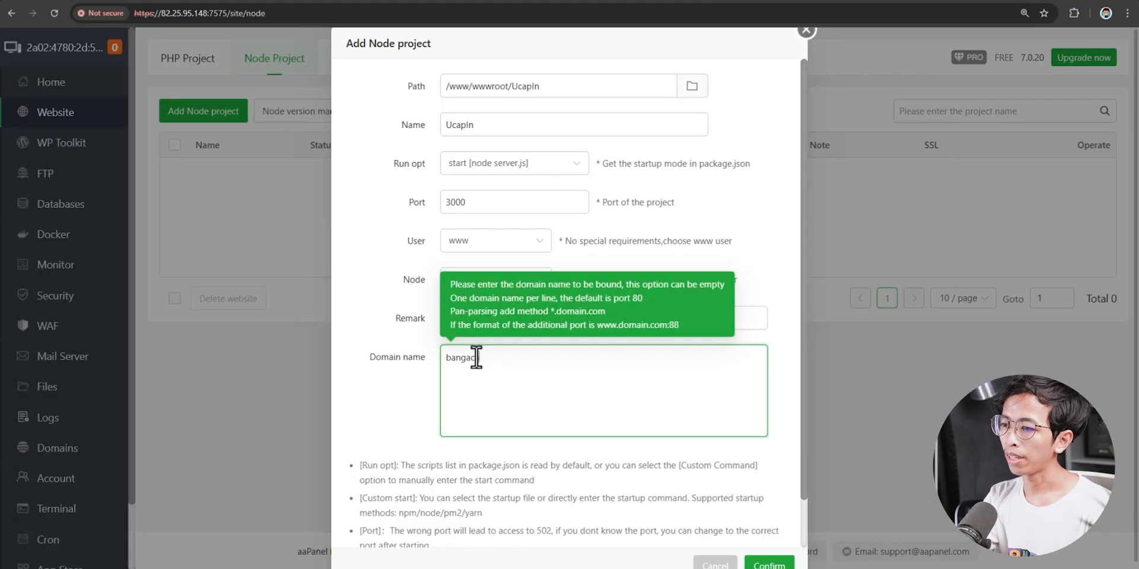
type("idem")
type("y.id")
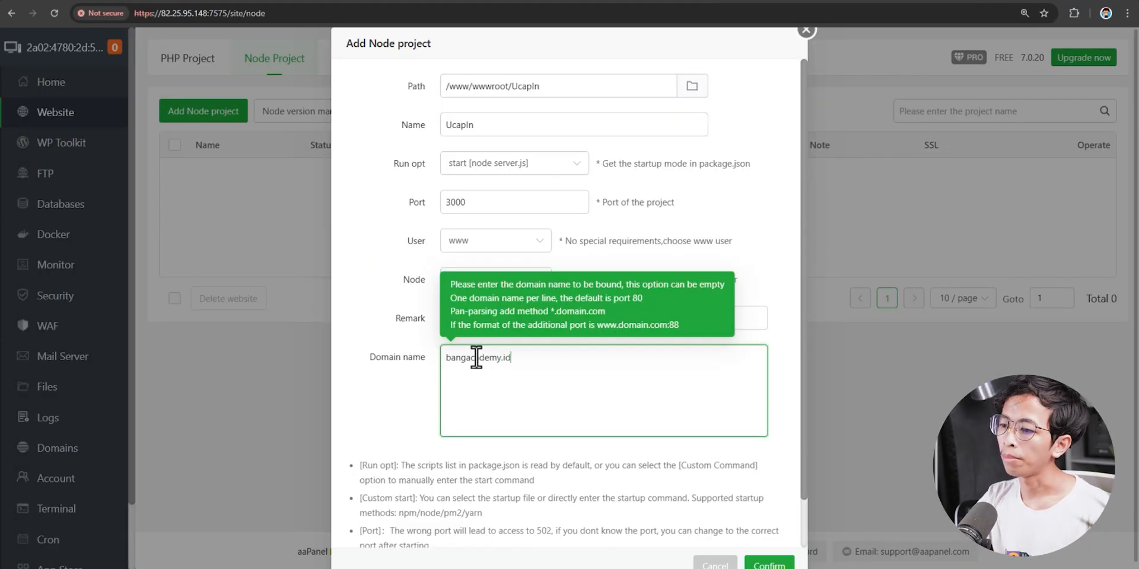
scroll(795, 528, "down", 1)
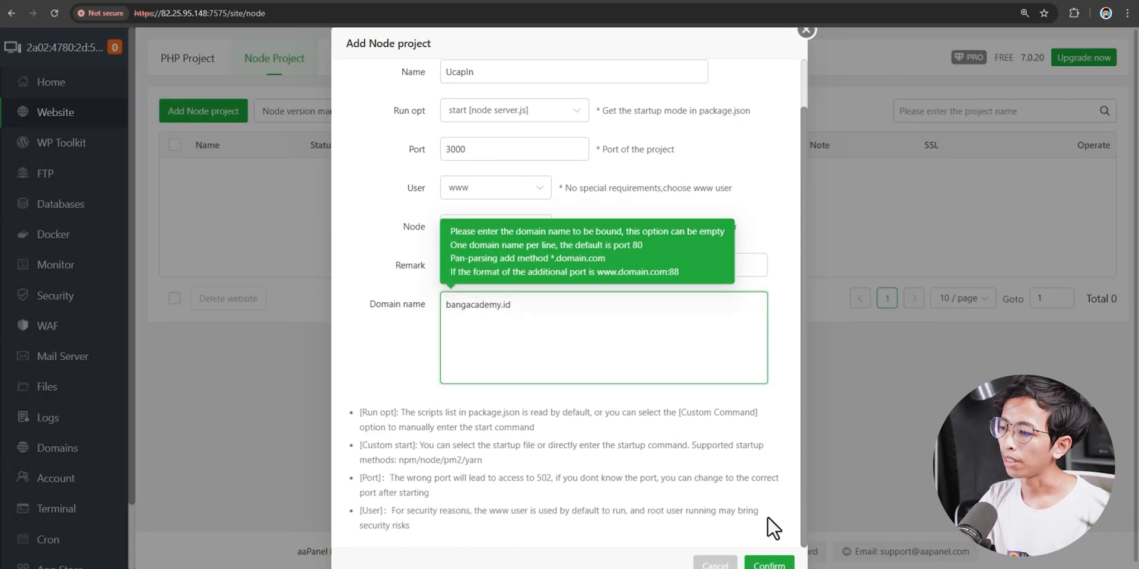
left_click(777, 555)
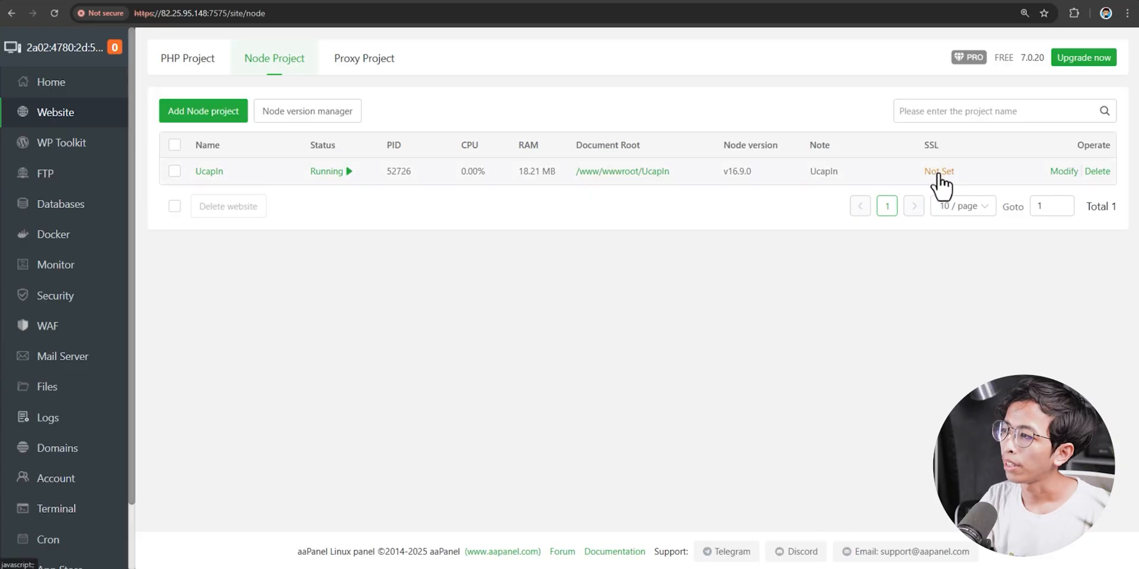
- Apply a Let's Encrypt certificate for bangacademy.id, enable Force HTTPS, and save
left_click(938, 171)
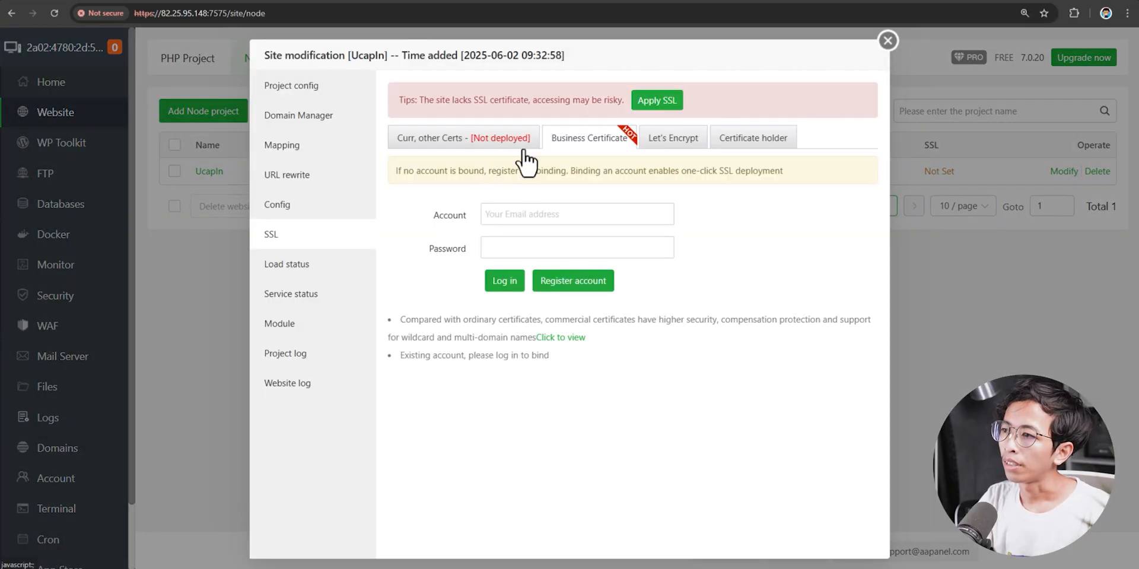
left_click(670, 155)
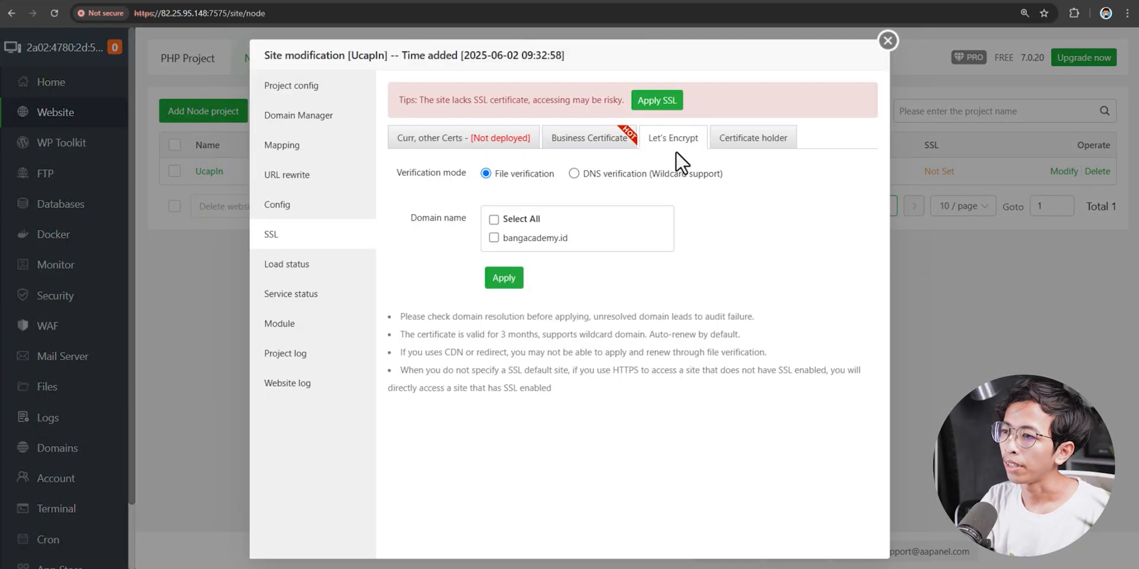
left_click(494, 238)
left_click(514, 283)
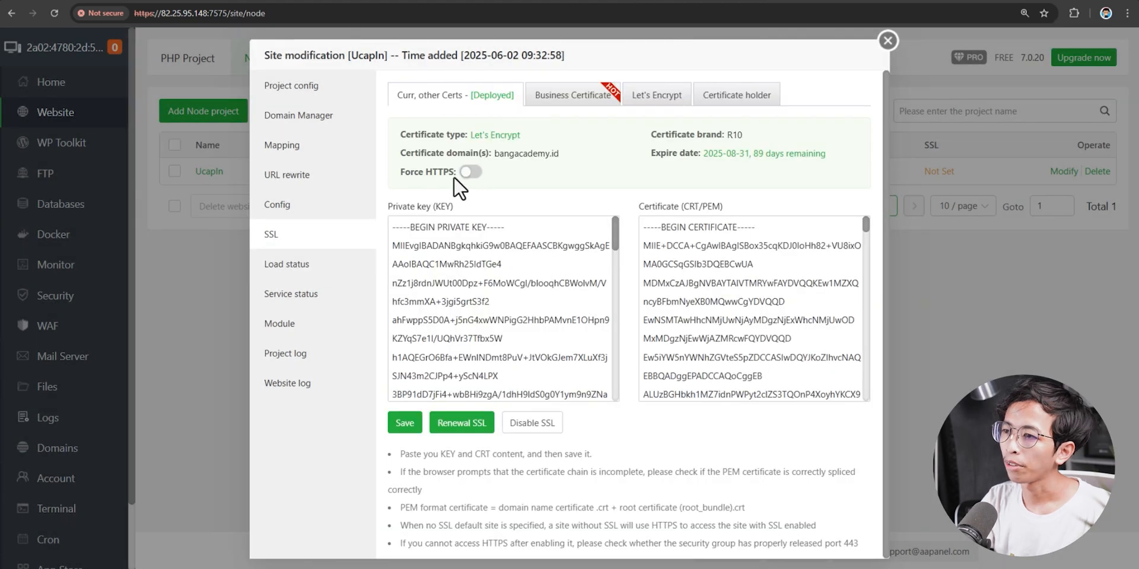
left_click(461, 174)
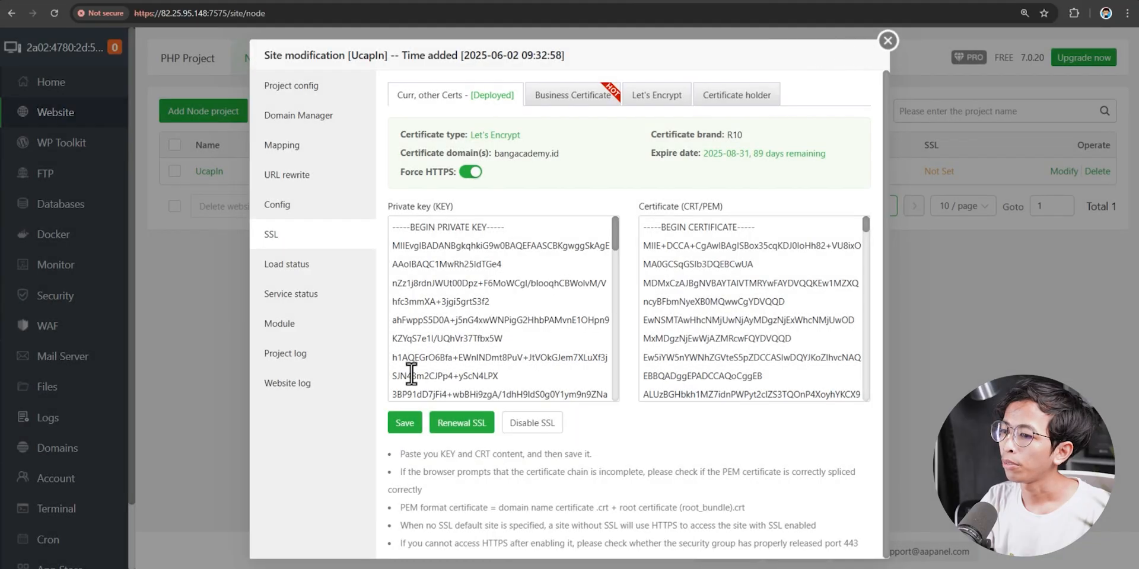
left_click(396, 429)
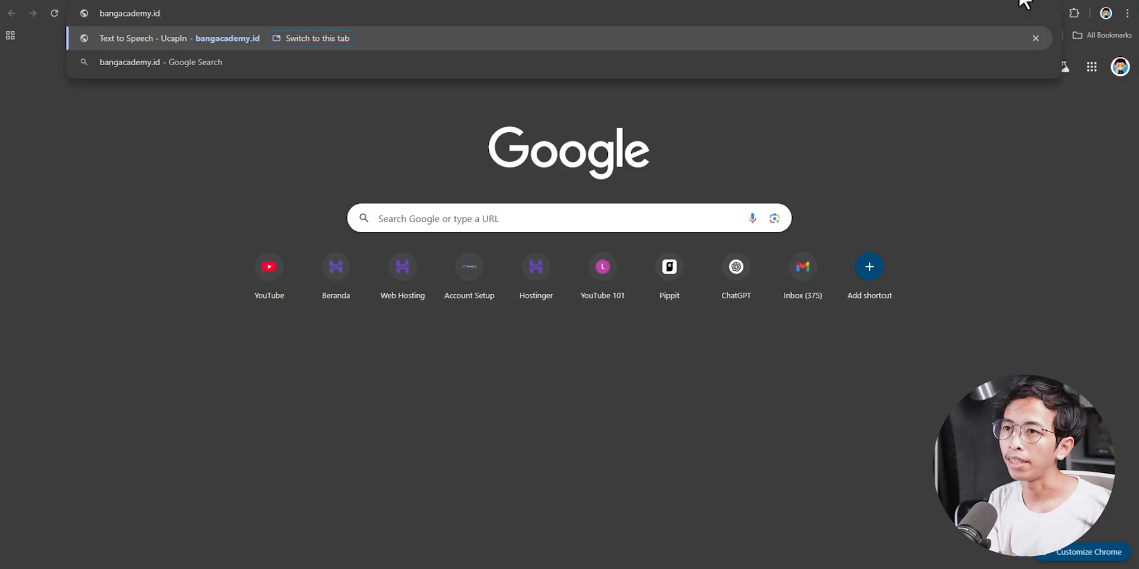
- Load bangacademy.id to check the live Text to Speech site, then return to aaPanel
key("Return")
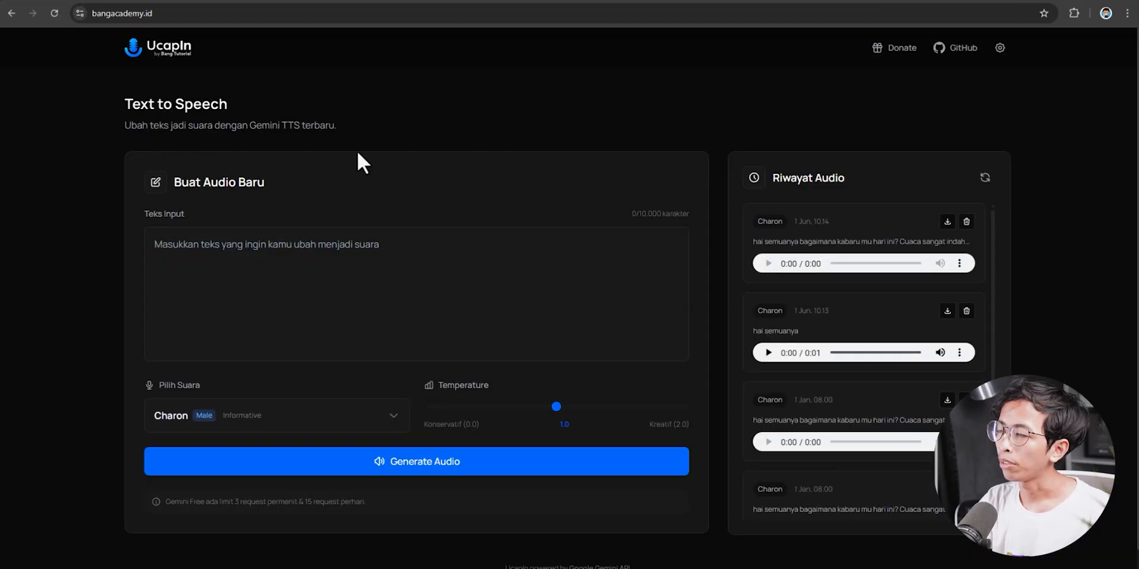
scroll(119, 160, "down", 1)
scroll(502, 373, "up", 1)
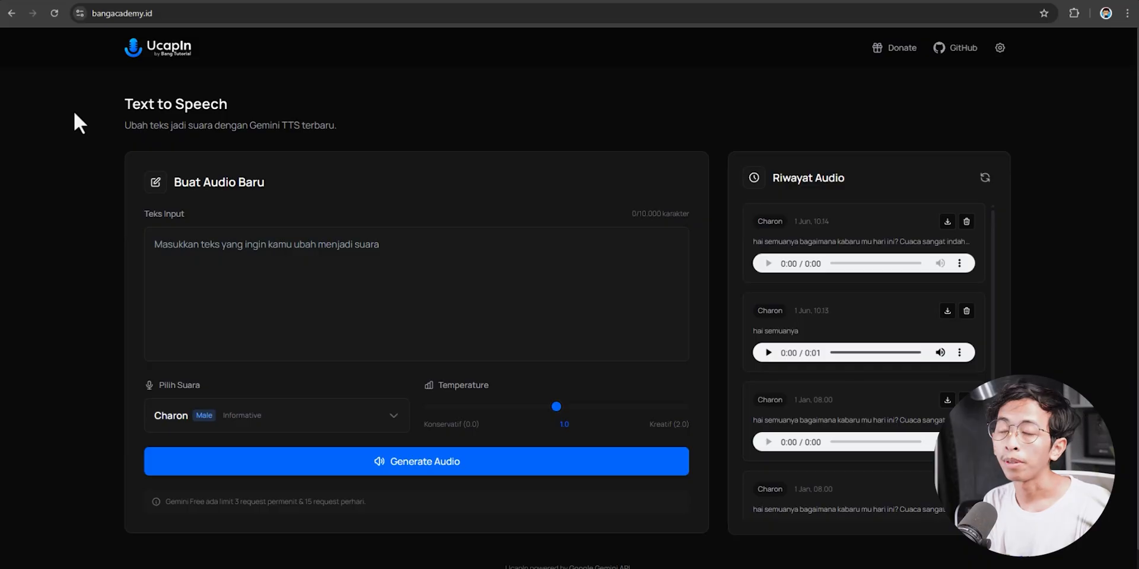
left_click(611, 0)
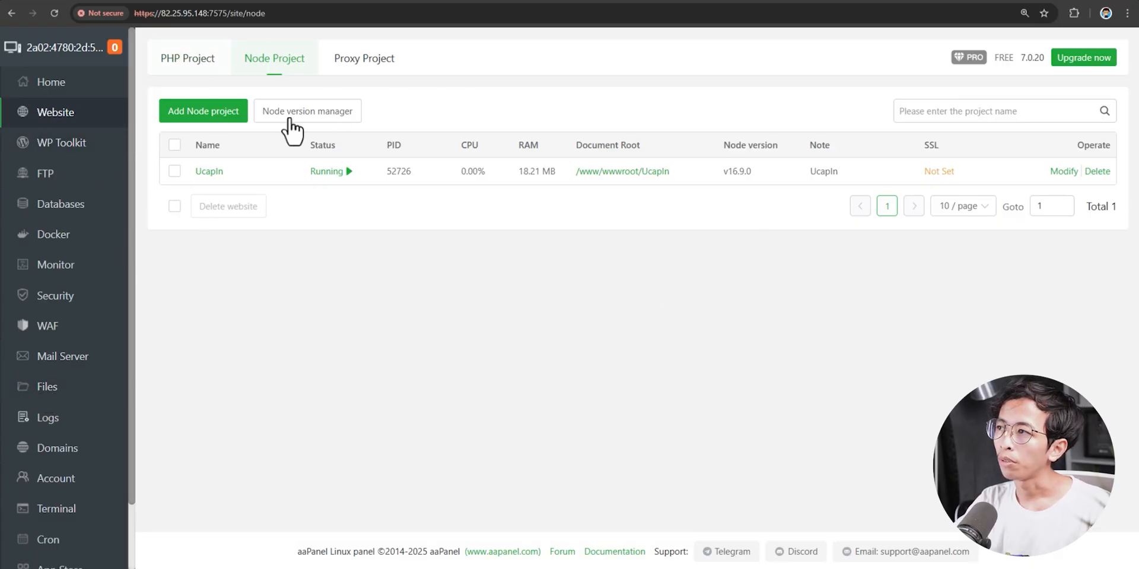
- Open a root terminal in /www/wwwroot/UcapIn from the file manager
scroll(80, 356, "down", 2)
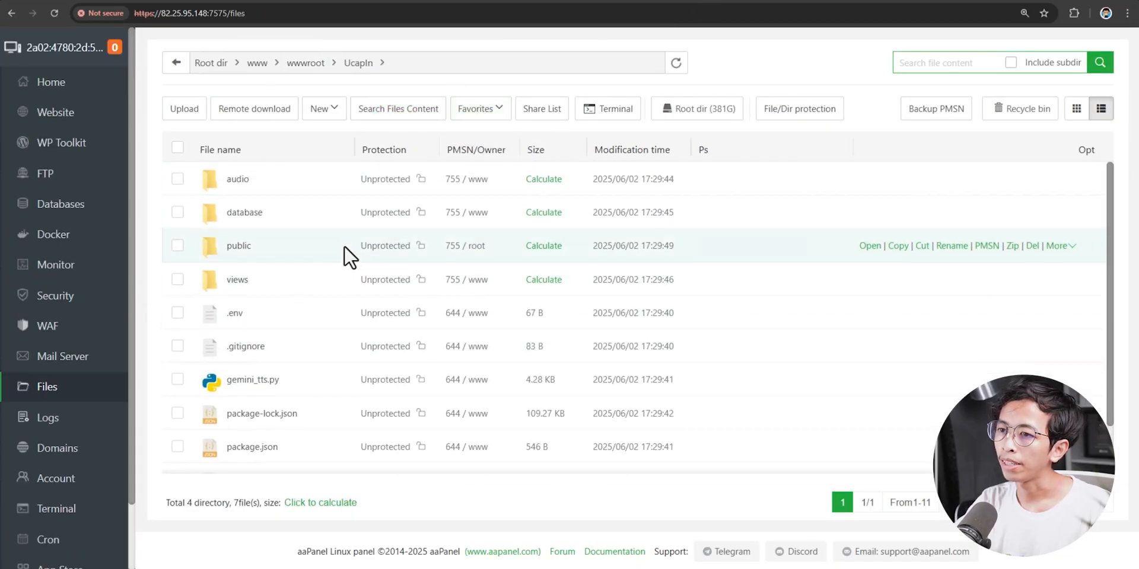
scroll(244, 318, "down", 2)
scroll(254, 287, "up", 2)
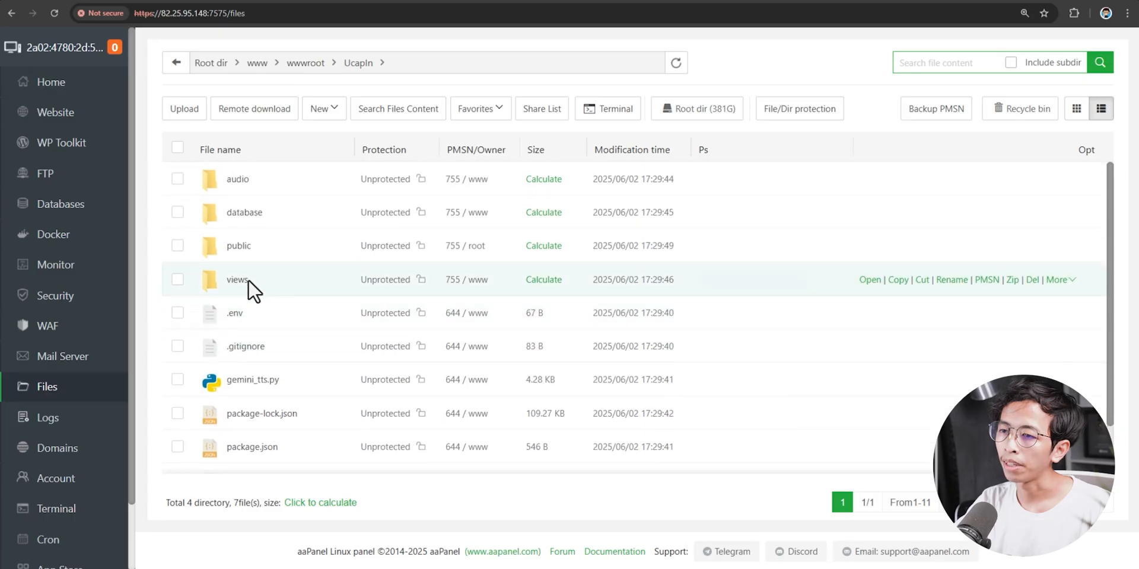
scroll(265, 333, "down", 2)
scroll(240, 344, "up", 2)
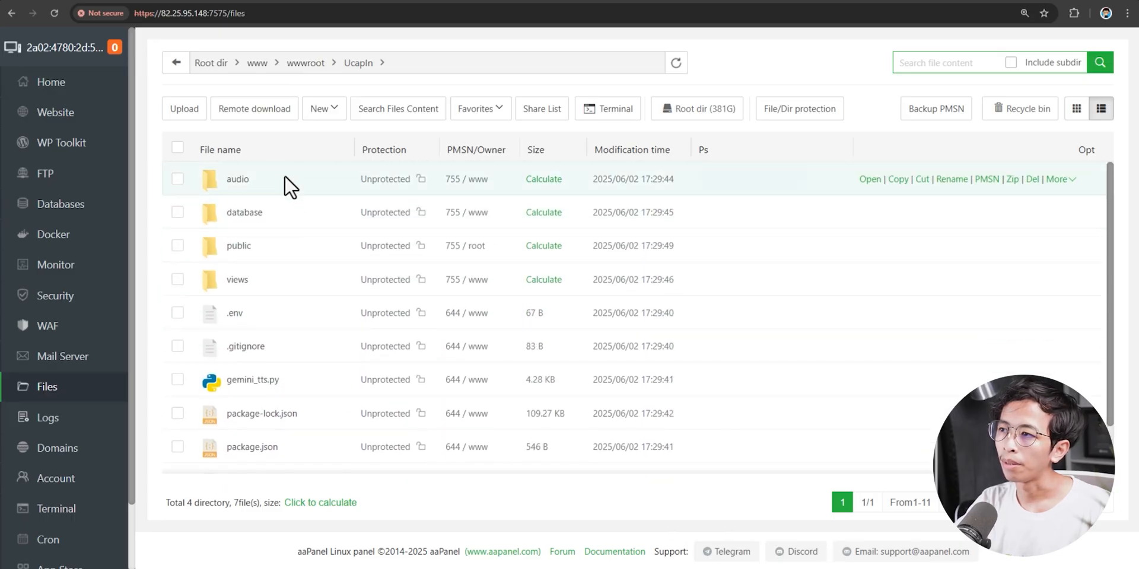
left_click(611, 110)
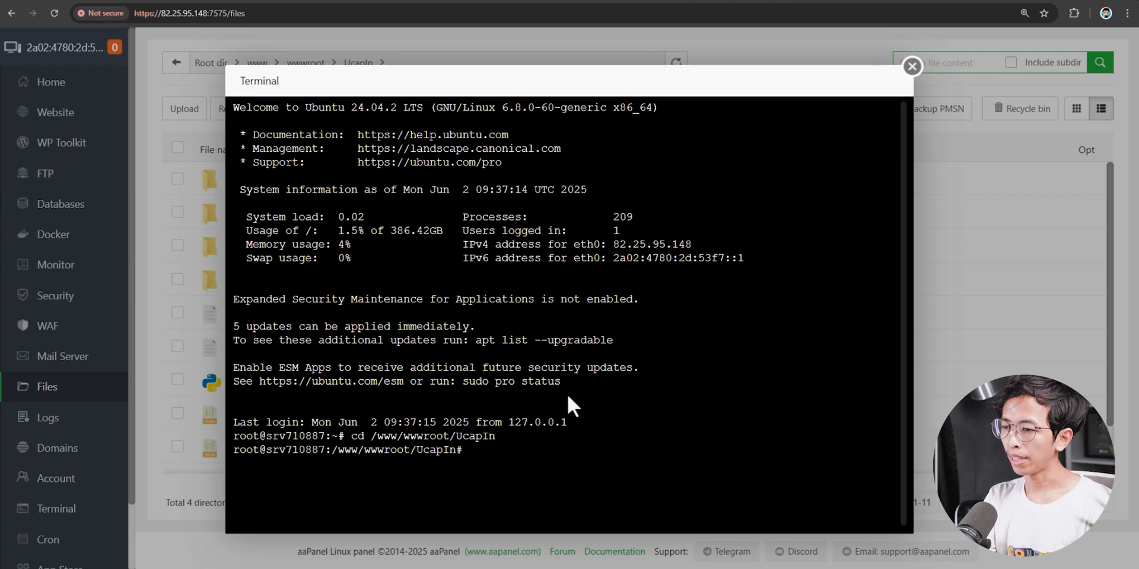
- List the UcapIn project folder's files, then review the aaPanel CLI's Change panel username option
type("ls")
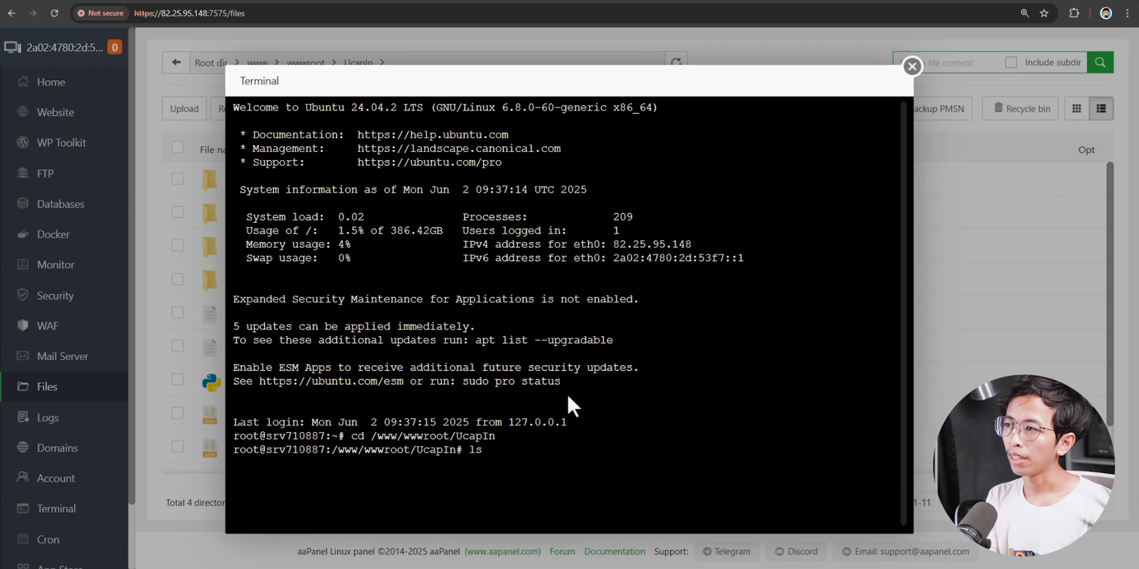
key("Return")
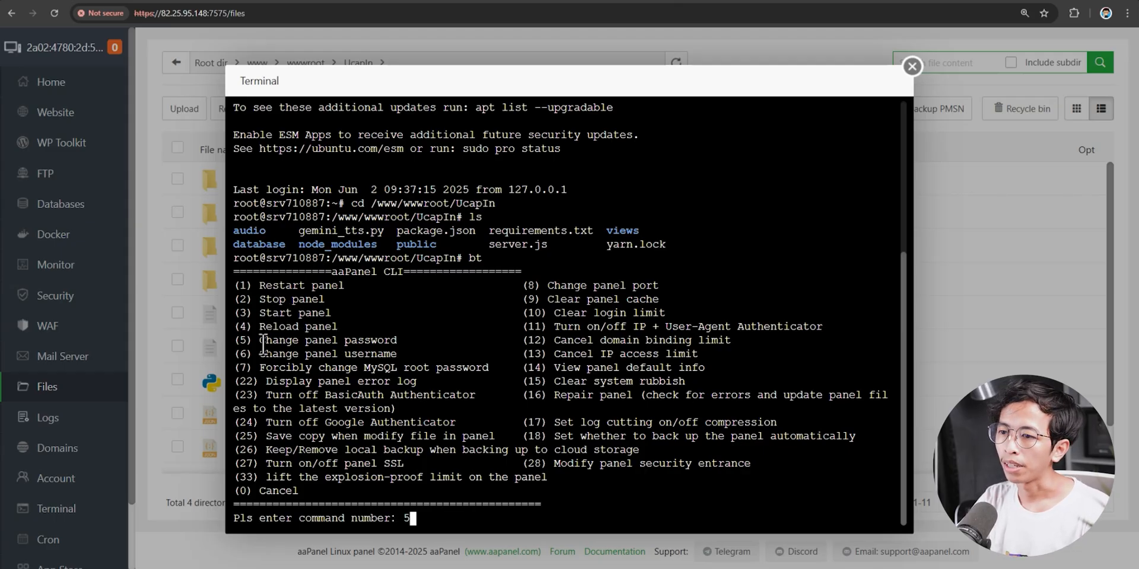
left_click_drag(259, 354, 395, 355)
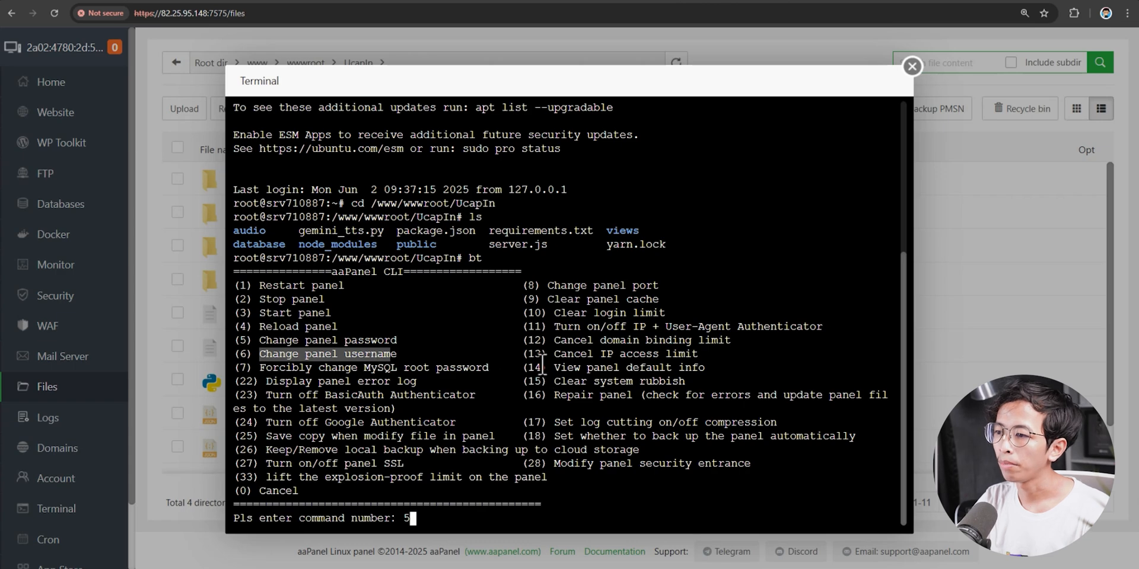
left_click(540, 363)
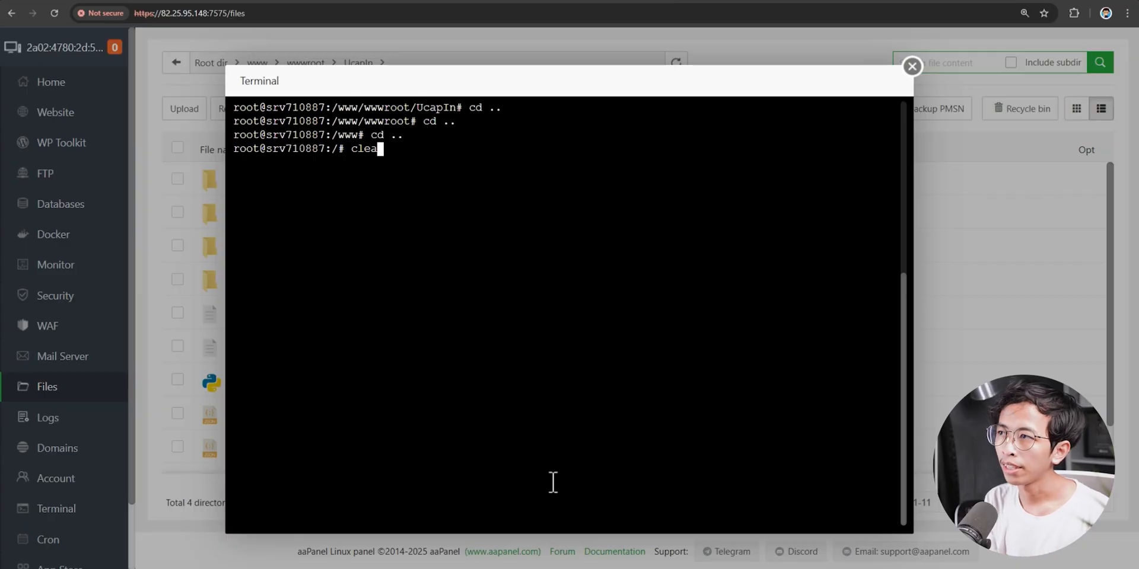
- Clear the terminal and run the pasted /etc/init.d/bt default command to show panel login info
type("ar")
key("Return")
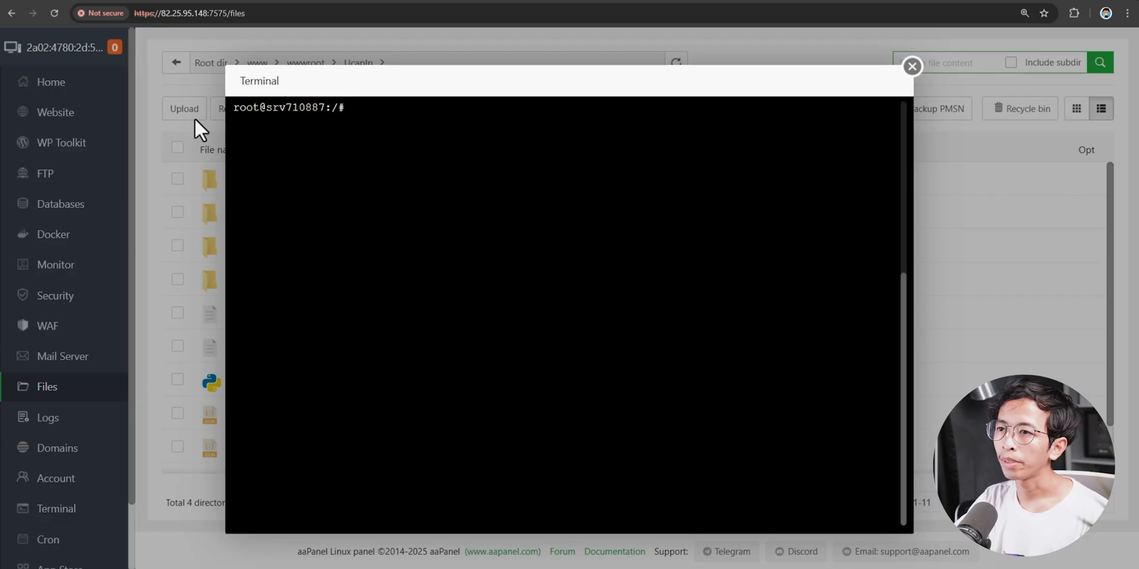
right_click(369, 110)
left_click(404, 243)
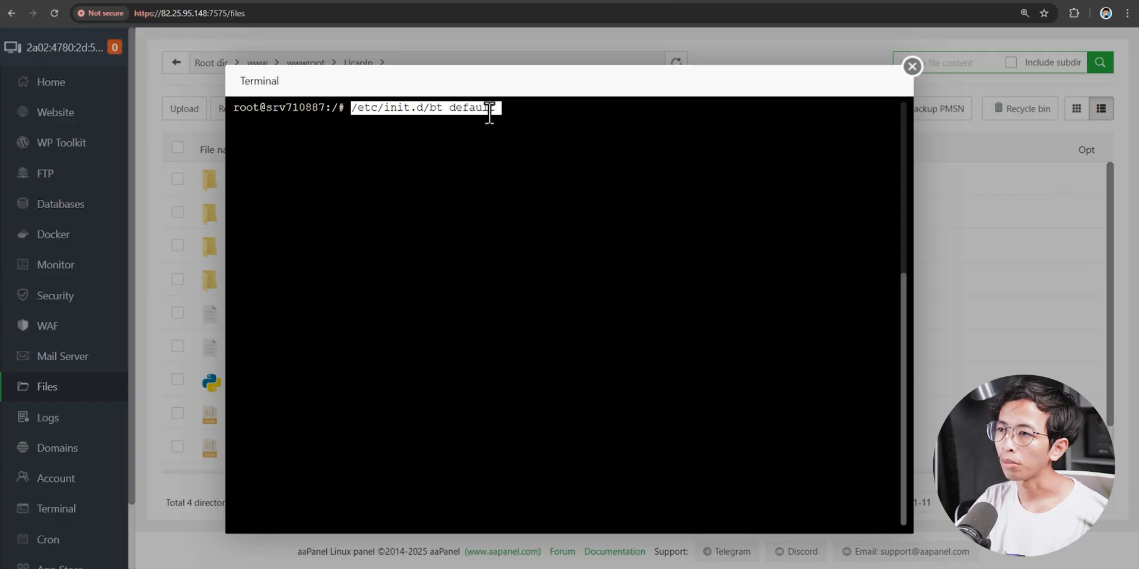
key("Return")
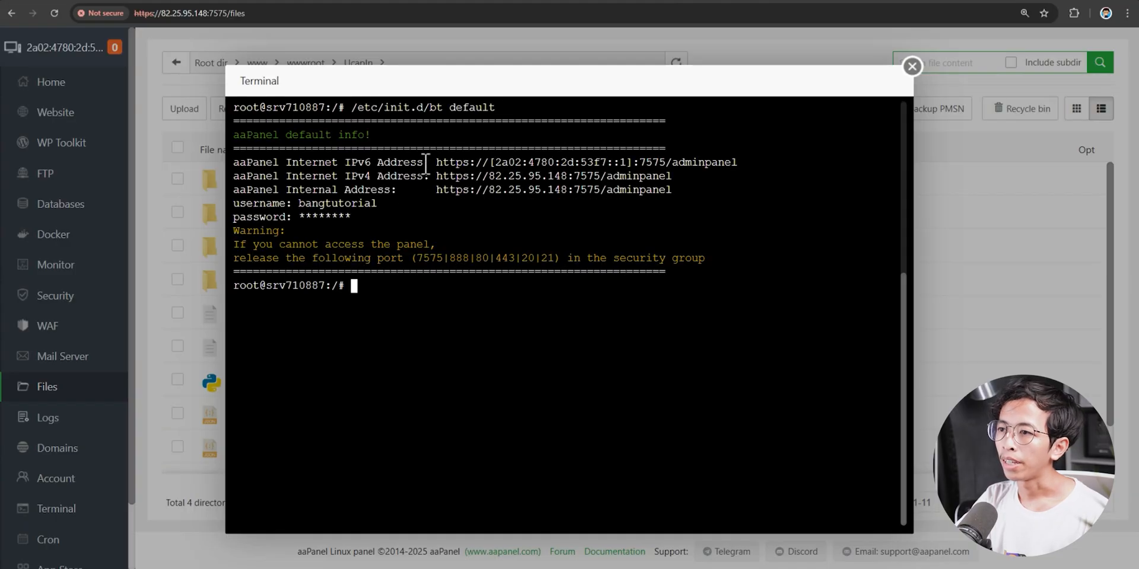
- Review the output's IPv6 panel address and the panel username and password lines
left_click_drag(461, 162, 752, 163)
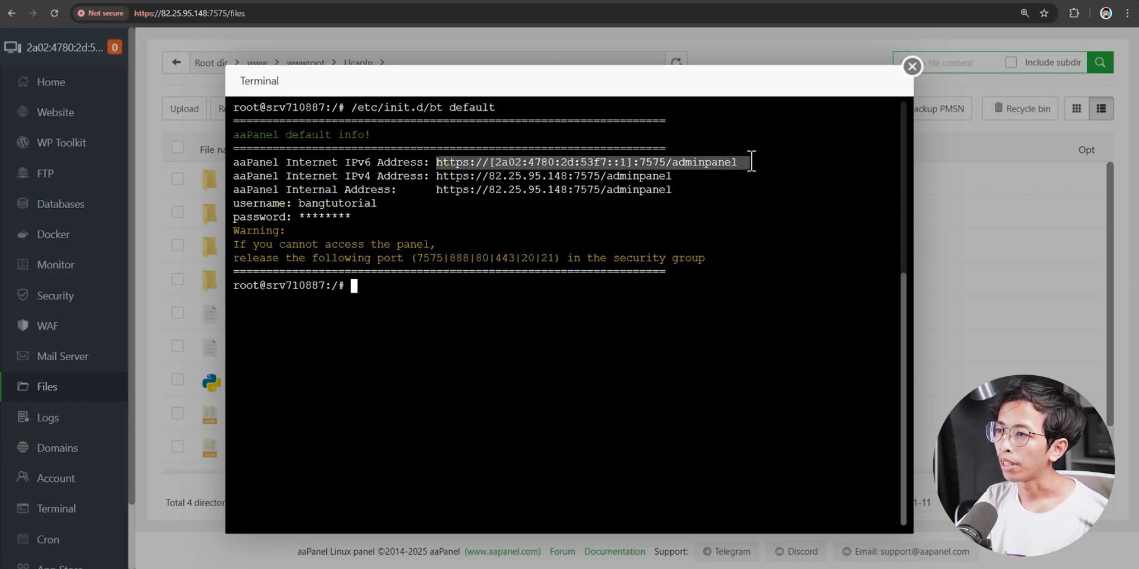
left_click_drag(298, 202, 419, 218)
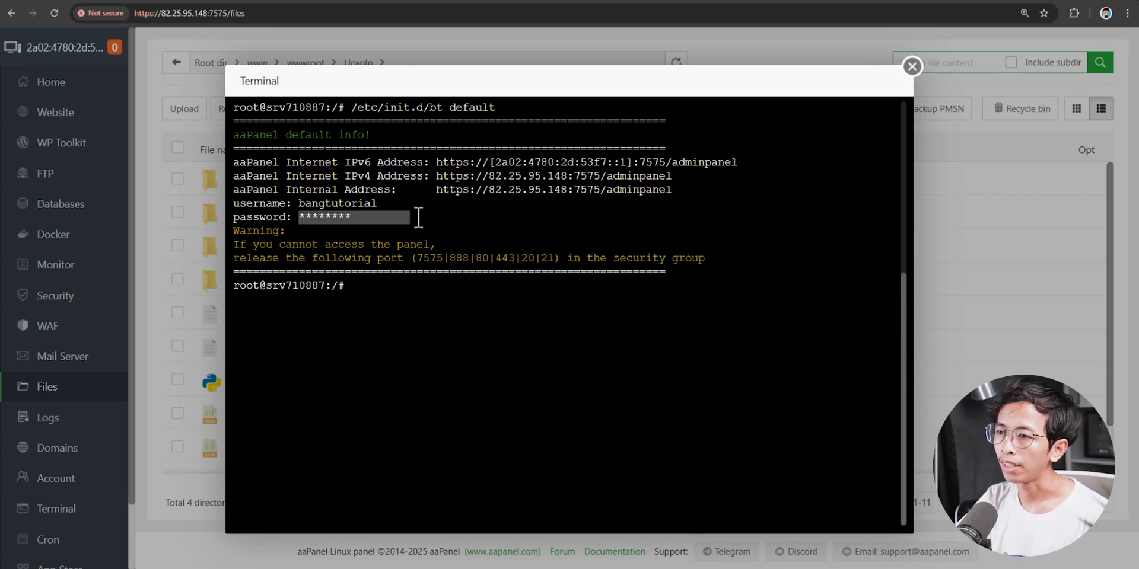
left_click(450, 227)
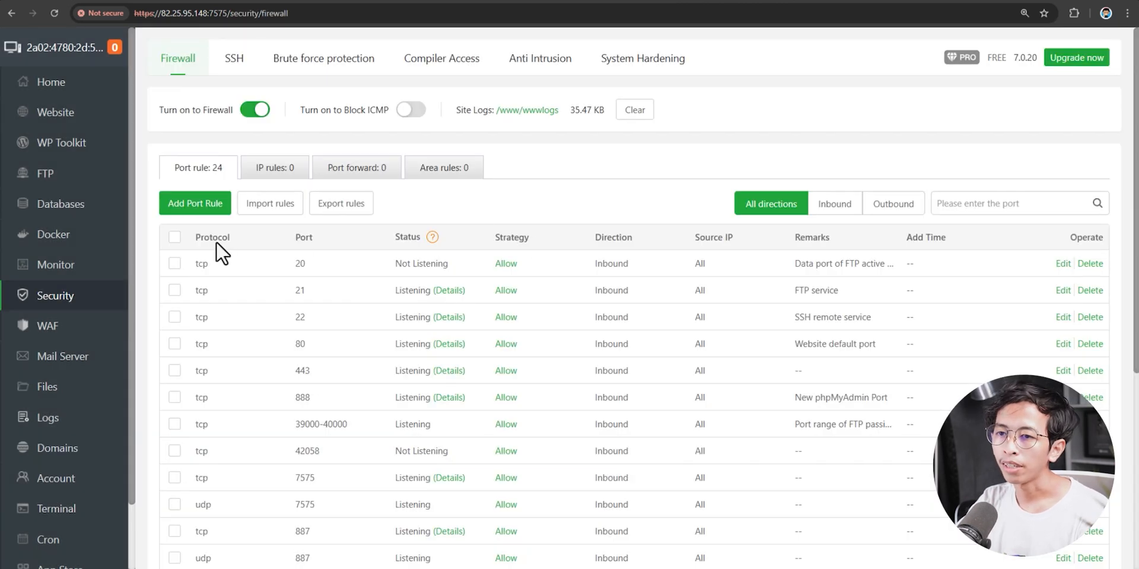
scroll(68, 468, "down", 2)
scroll(67, 474, "up", 2)
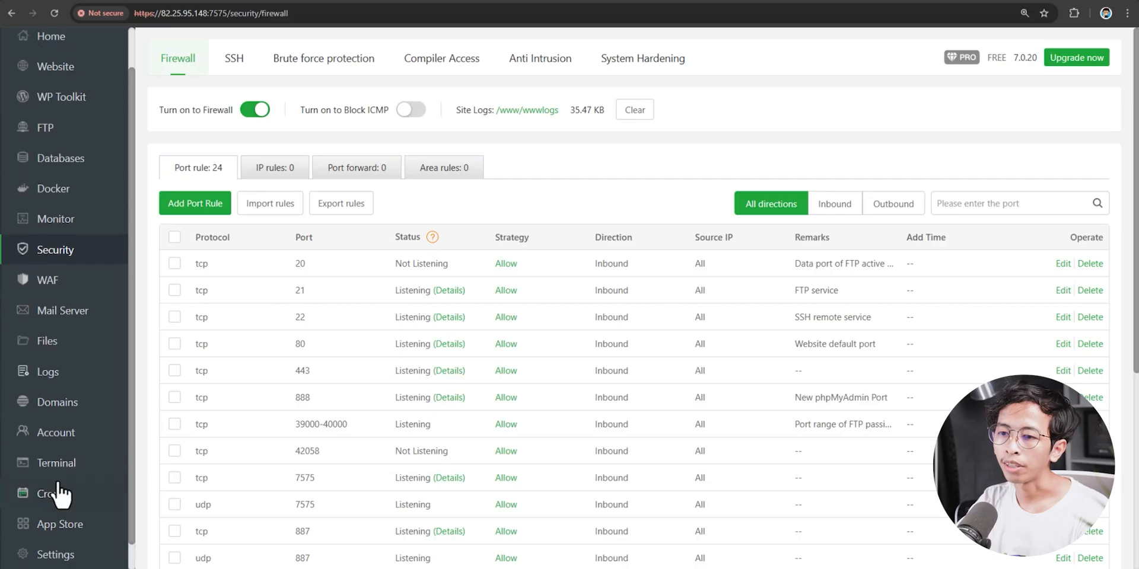